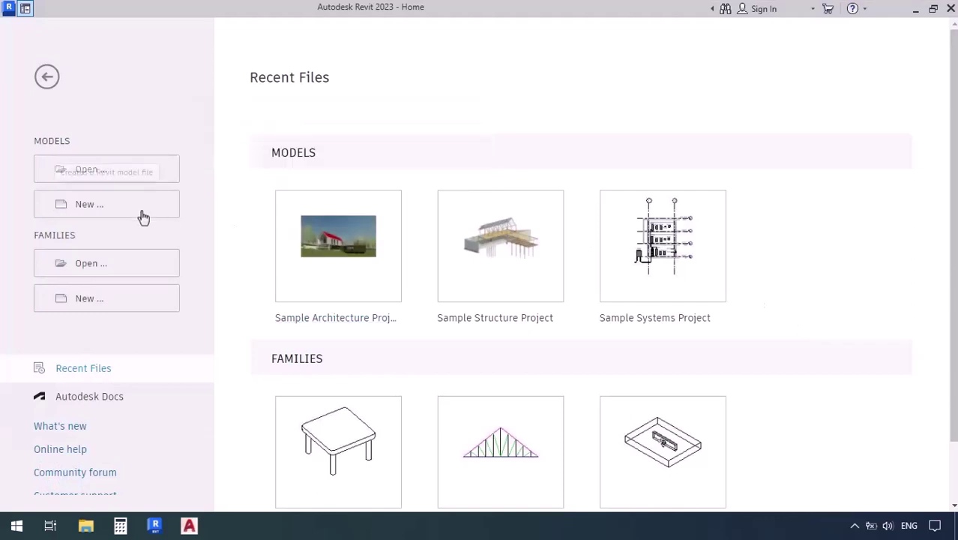
Create a new project from the Mechanical-Default_Metric.rte template in the English templates folder.
{"action": "left_click", "coordinate": [102, 213]}
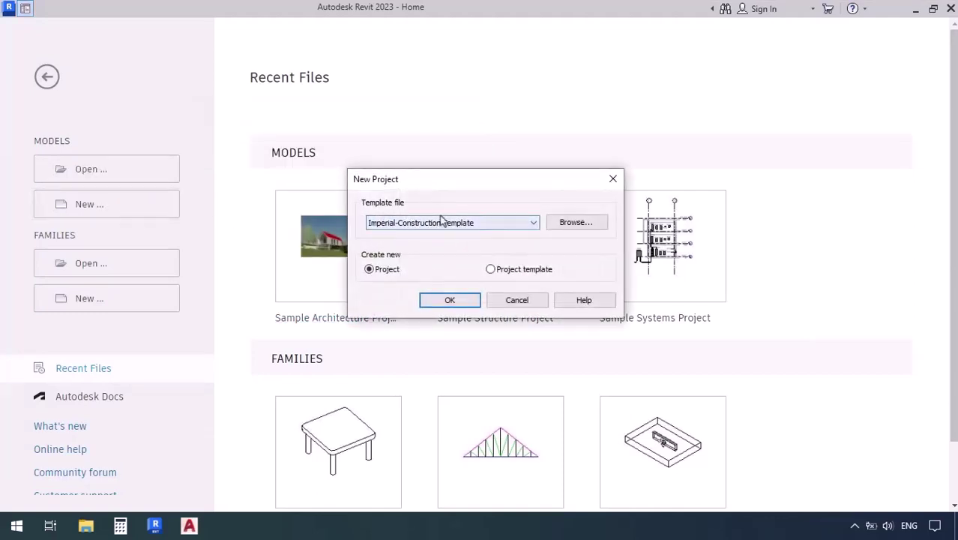
{"action": "left_click", "coordinate": [577, 223]}
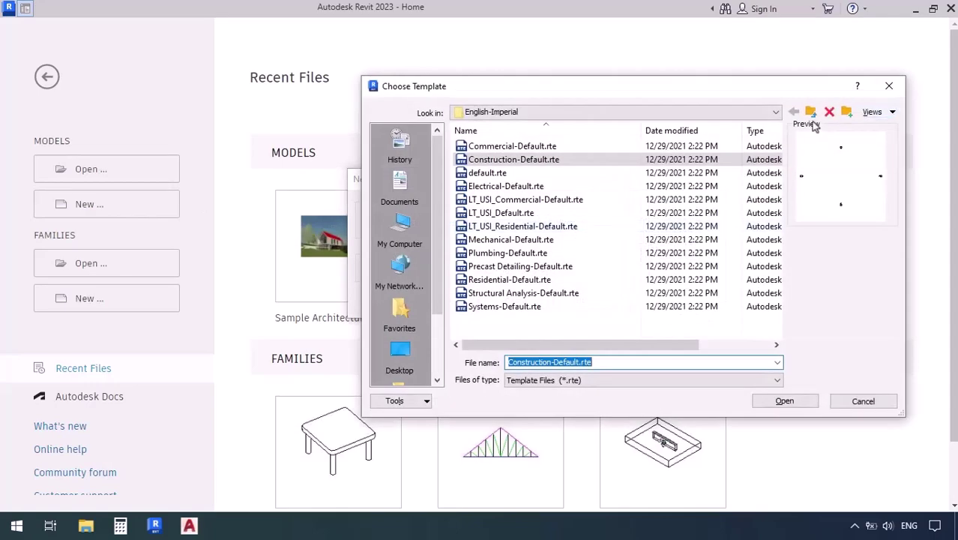
{"action": "left_click", "coordinate": [811, 111]}
{"action": "double_click", "coordinate": [495, 174]}
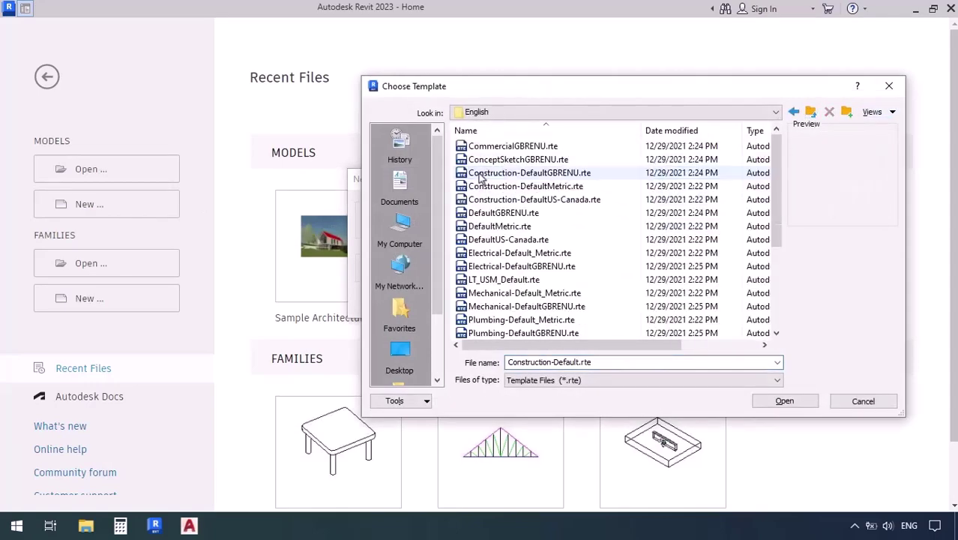
{"action": "left_click", "coordinate": [510, 295]}
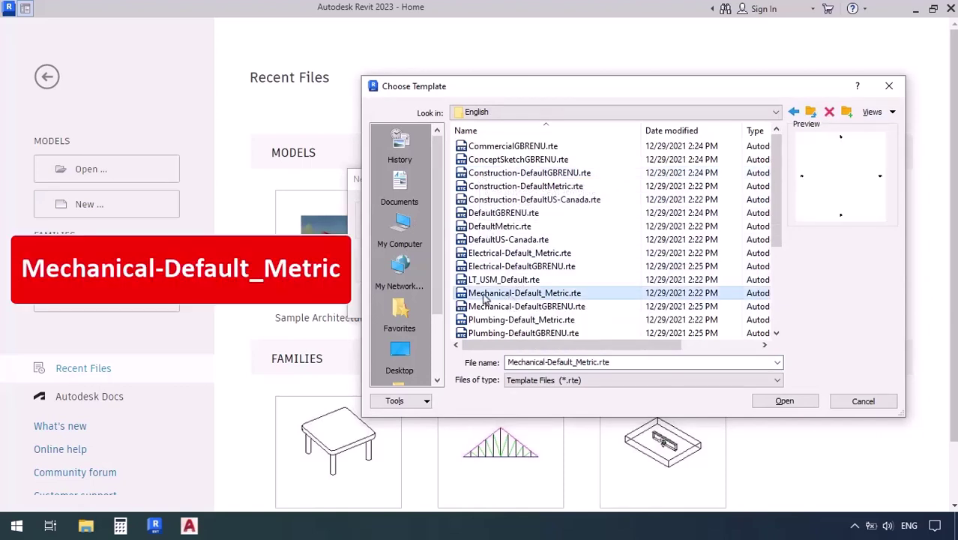
{"action": "left_click", "coordinate": [784, 401]}
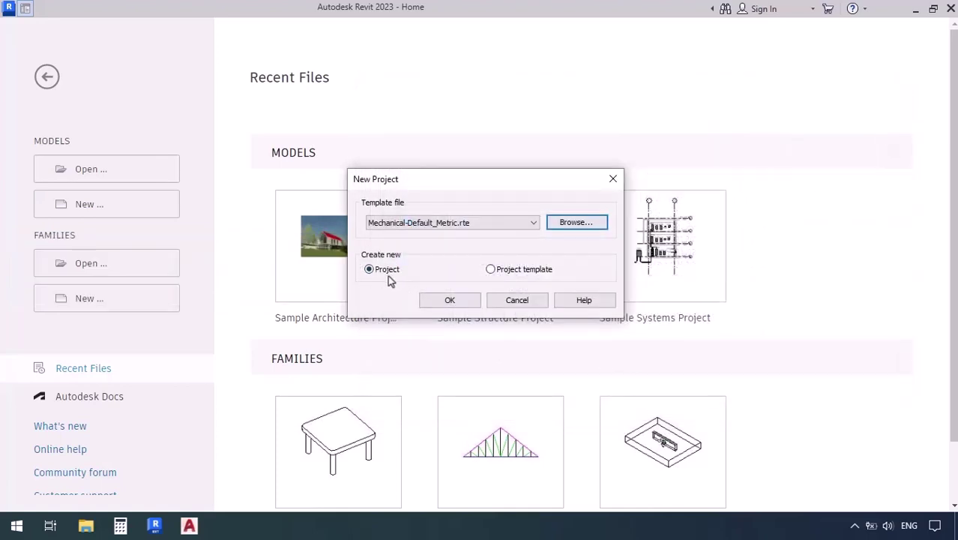
{"action": "left_click", "coordinate": [447, 301]}
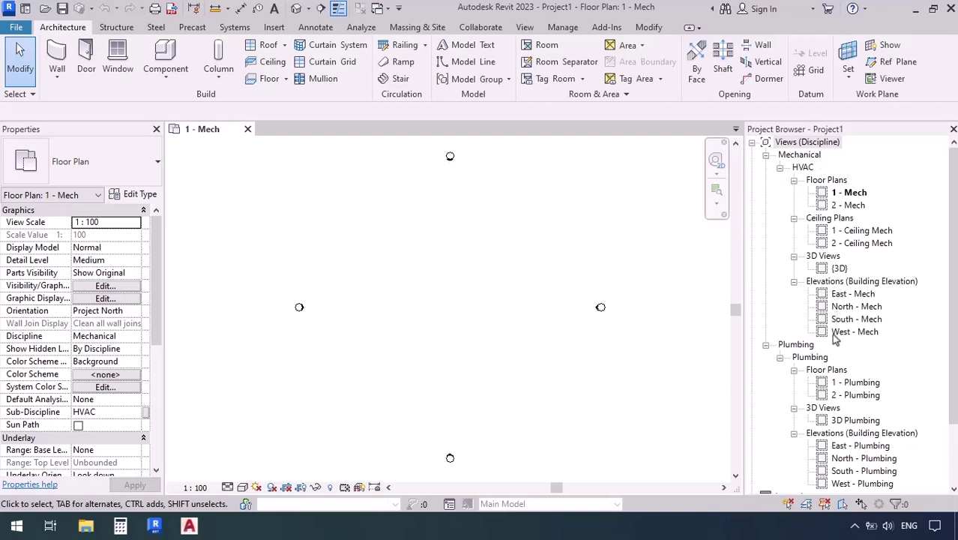
View the levels in the East - Mech elevation, then return to the 1 - Mech floor plan and close the elevation.
{"action": "double_click", "coordinate": [843, 294]}
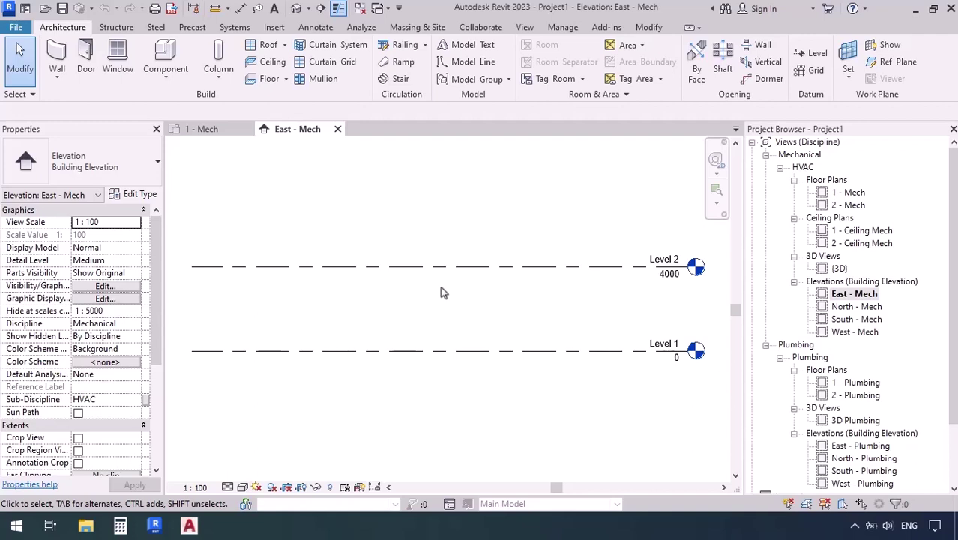
{"action": "left_click", "coordinate": [210, 130]}
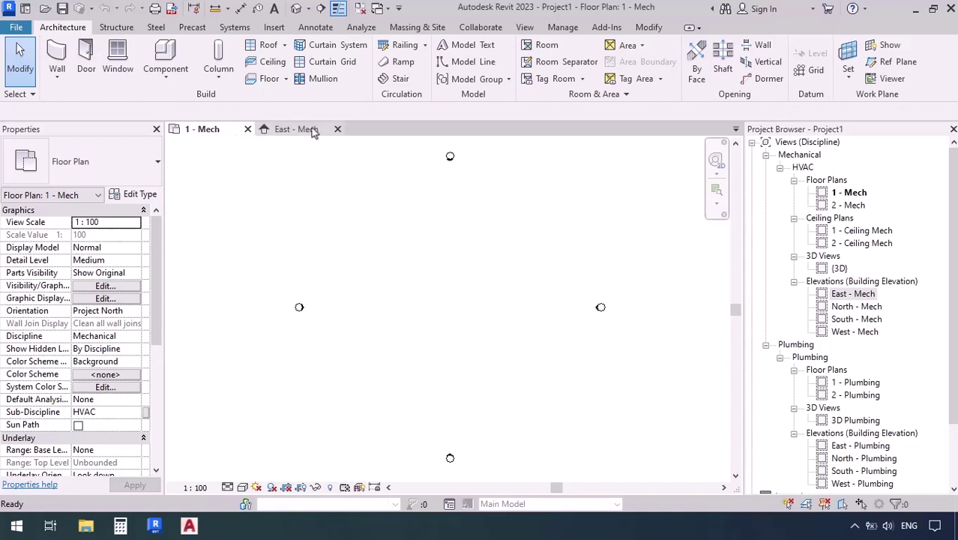
{"action": "left_click", "coordinate": [336, 129]}
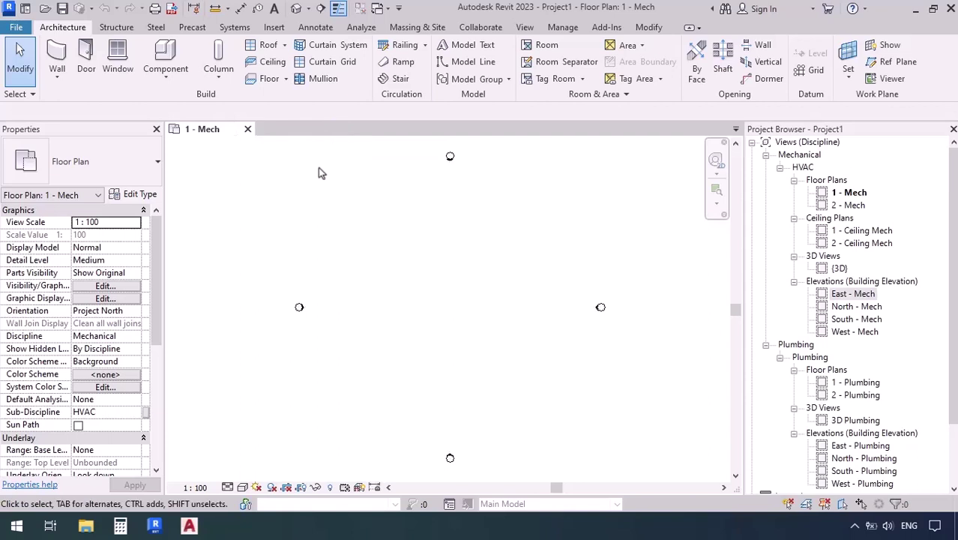
Start a 300 x 300 rectangular duct run at 2750 mm middle elevation: about 3100 mm horizontal, a diagonal down to the right, and another horizontal segment.
{"action": "left_click", "coordinate": [235, 27]}
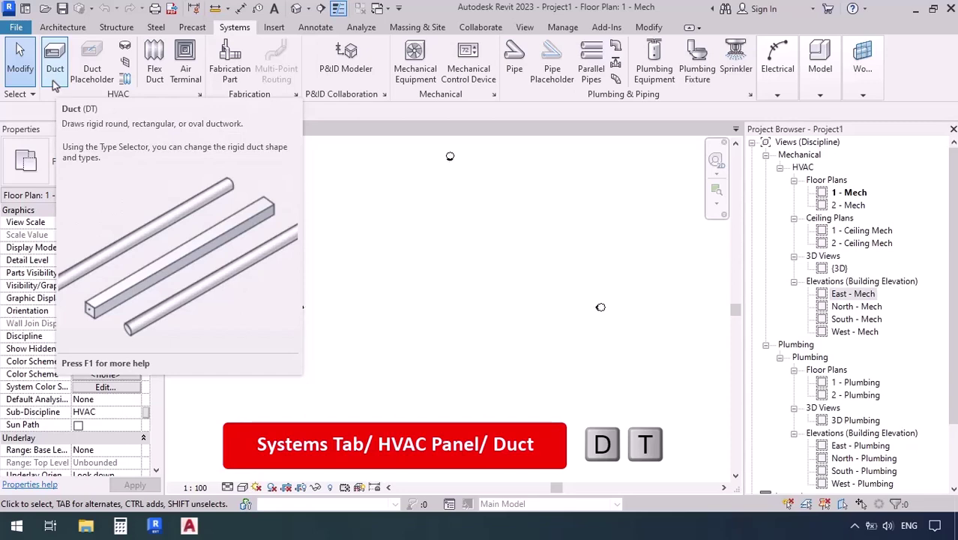
{"action": "left_click", "coordinate": [54, 84]}
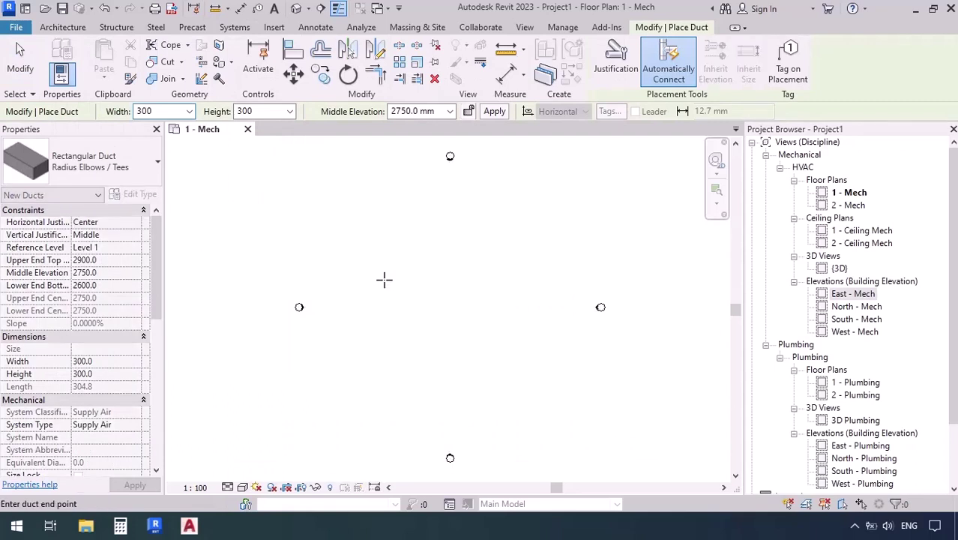
{"action": "left_click", "coordinate": [392, 280]}
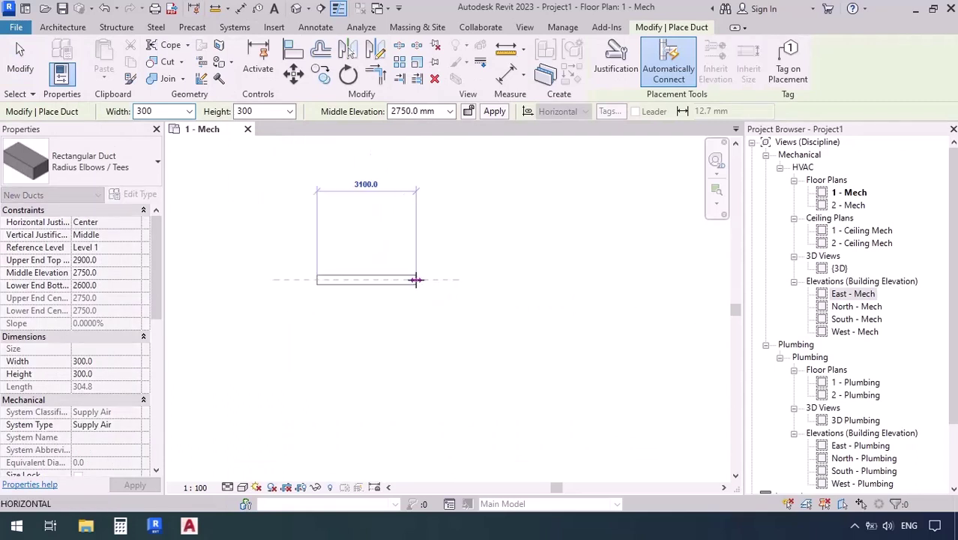
{"action": "left_click", "coordinate": [416, 280]}
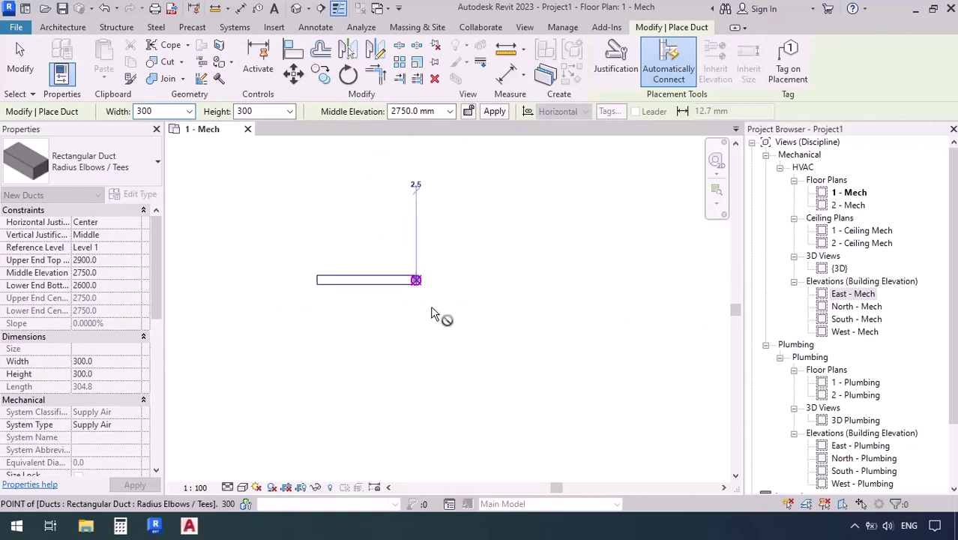
{"action": "left_click", "coordinate": [463, 332]}
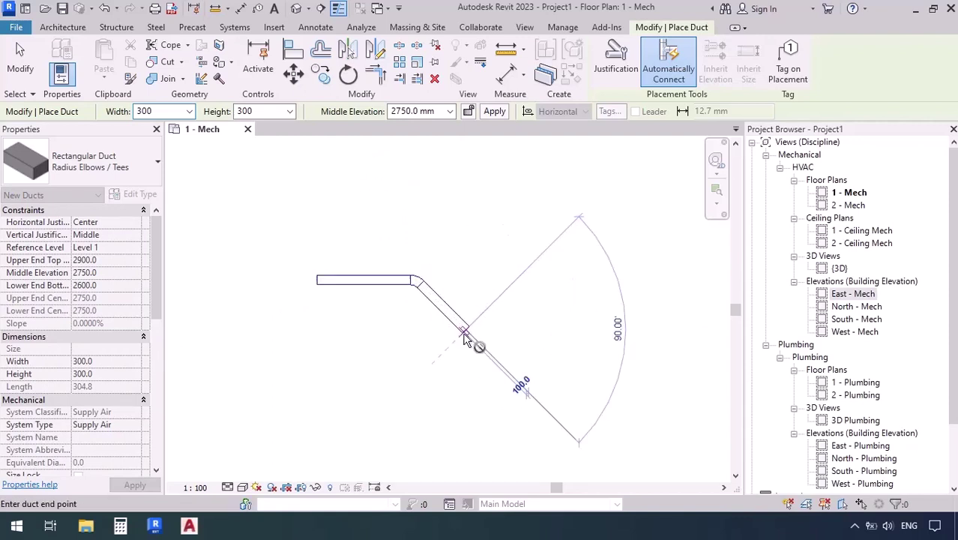
{"action": "left_click", "coordinate": [551, 332]}
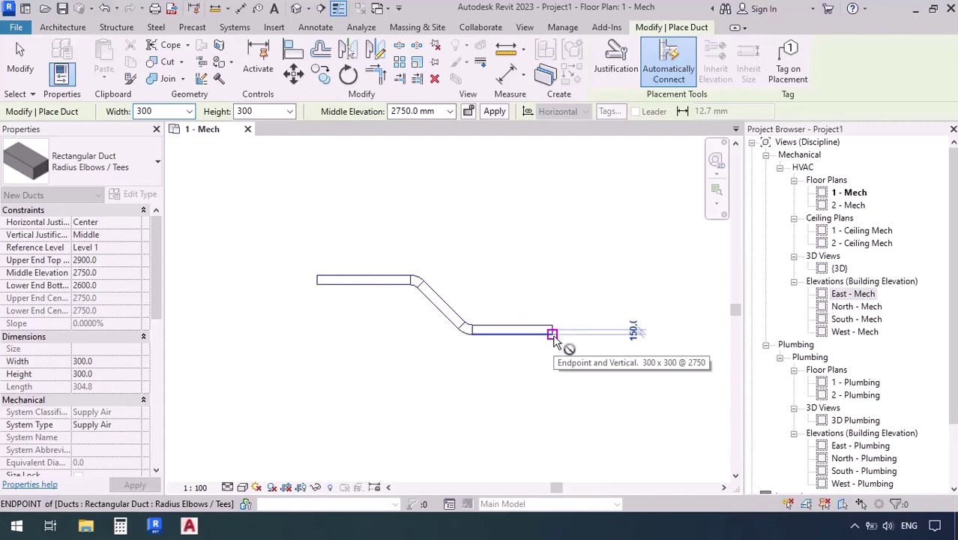
Continue the duct run up, right and down with square turns, finish with a horizontal segment about 3600 mm long, and end the Duct command.
{"action": "middle_click_drag", "start_coordinate": [552, 294], "coordinate": [474, 309]}
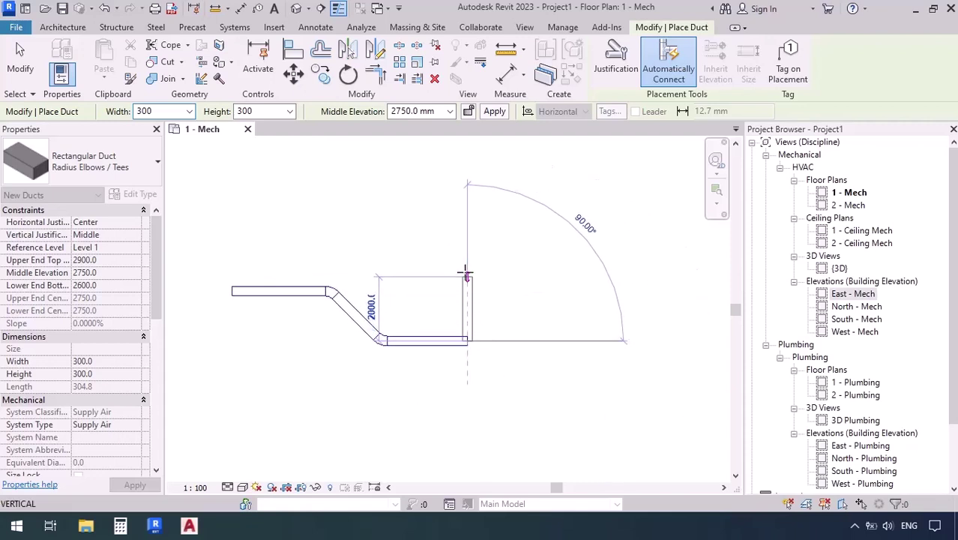
{"action": "left_click", "coordinate": [468, 245]}
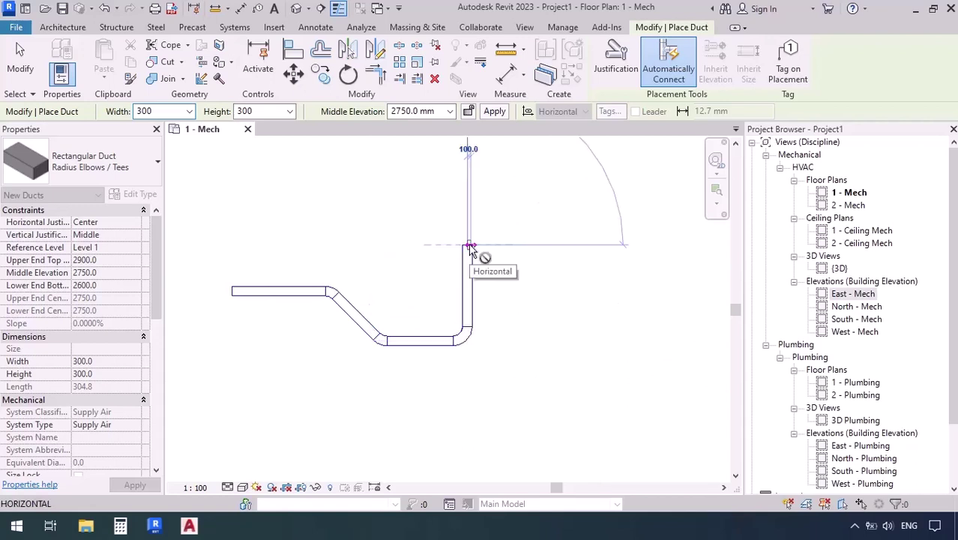
{"action": "left_click", "coordinate": [600, 245]}
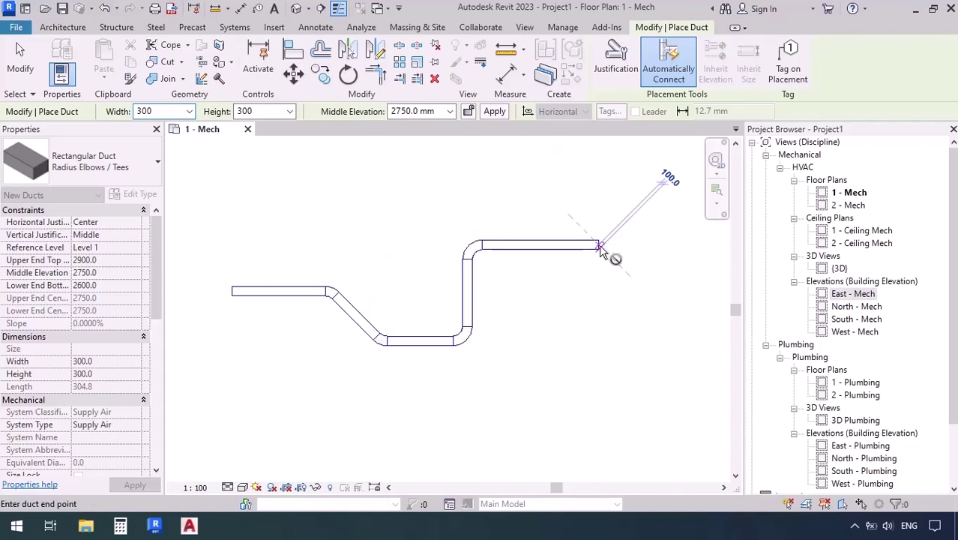
{"action": "scroll", "coordinate": [597, 251], "scroll_direction": "down", "scroll_amount": 1}
{"action": "left_click", "coordinate": [600, 349]}
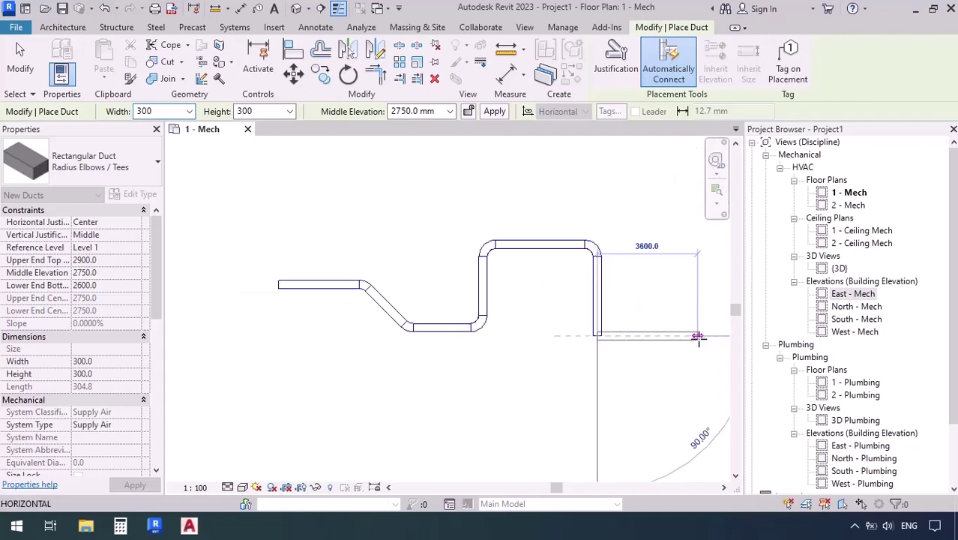
{"action": "left_click", "coordinate": [698, 337]}
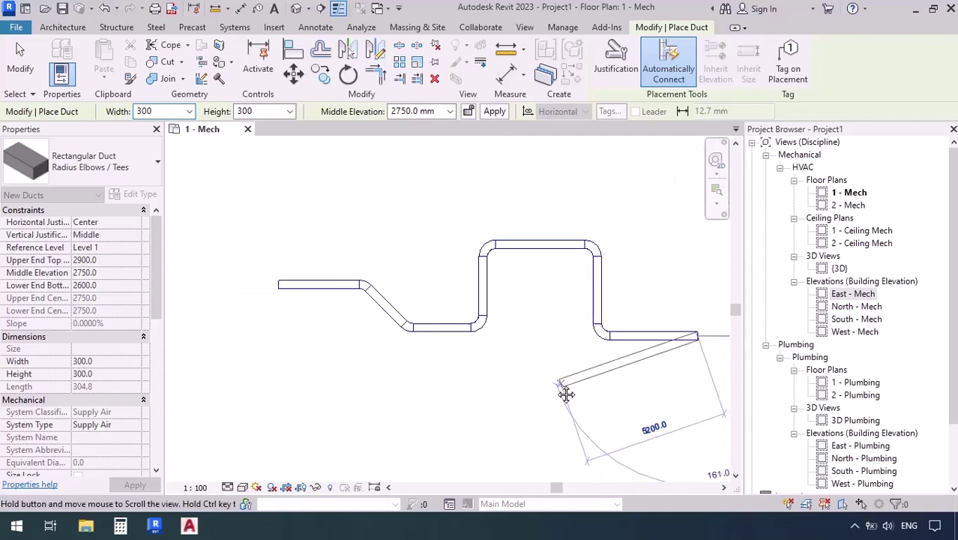
{"action": "middle_click_drag", "start_coordinate": [566, 395], "coordinate": [525, 370]}
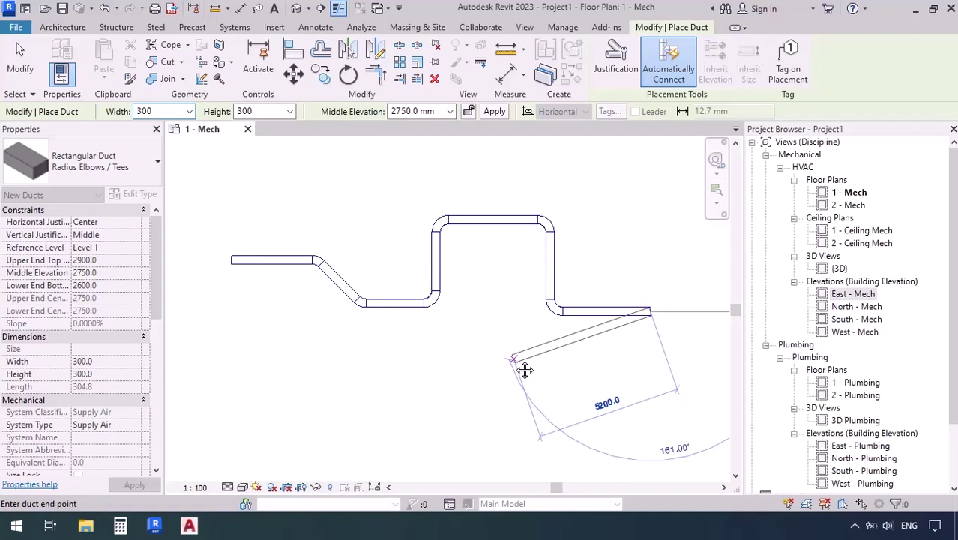
{"action": "key", "text": "Escape"}
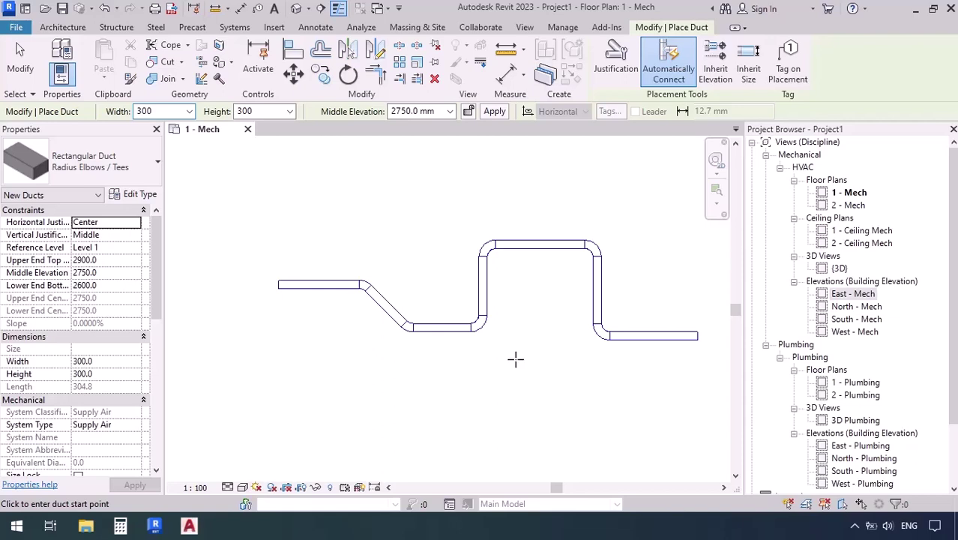
{"action": "middle_click_drag", "start_coordinate": [494, 355], "coordinate": [430, 324]}
{"action": "key", "text": "Escape"}
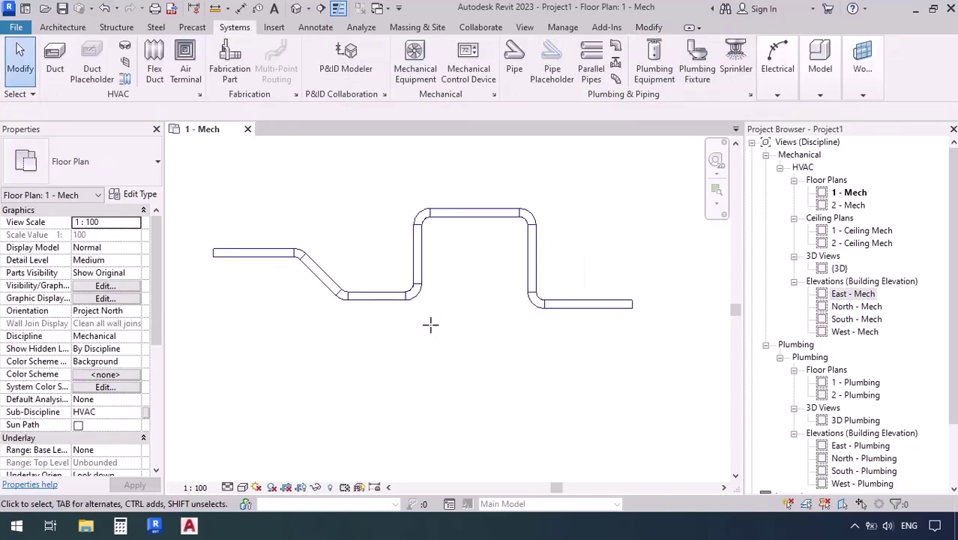
Draw a second duct run below the first: horizontal, about 1800 mm down at 65°, and horizontal again to the right.
{"action": "left_click", "coordinate": [59, 68]}
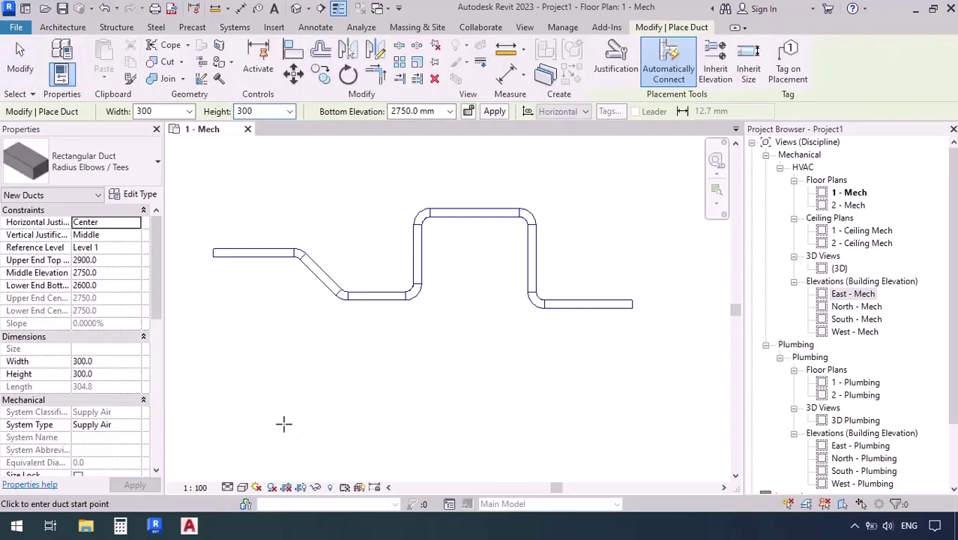
{"action": "left_click", "coordinate": [230, 387]}
{"action": "left_click", "coordinate": [331, 387]}
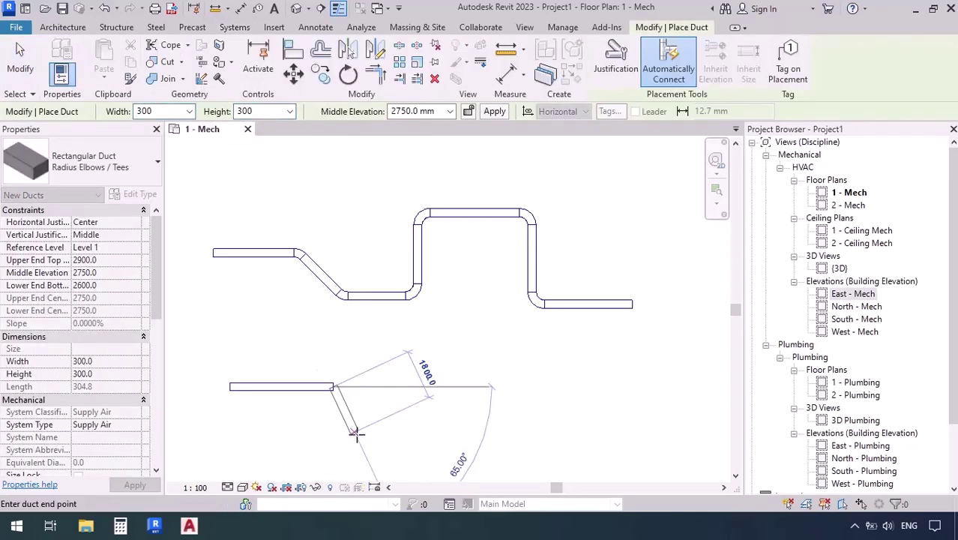
{"action": "left_click", "coordinate": [356, 434]}
{"action": "middle_click_drag", "start_coordinate": [510, 434], "coordinate": [500, 392]}
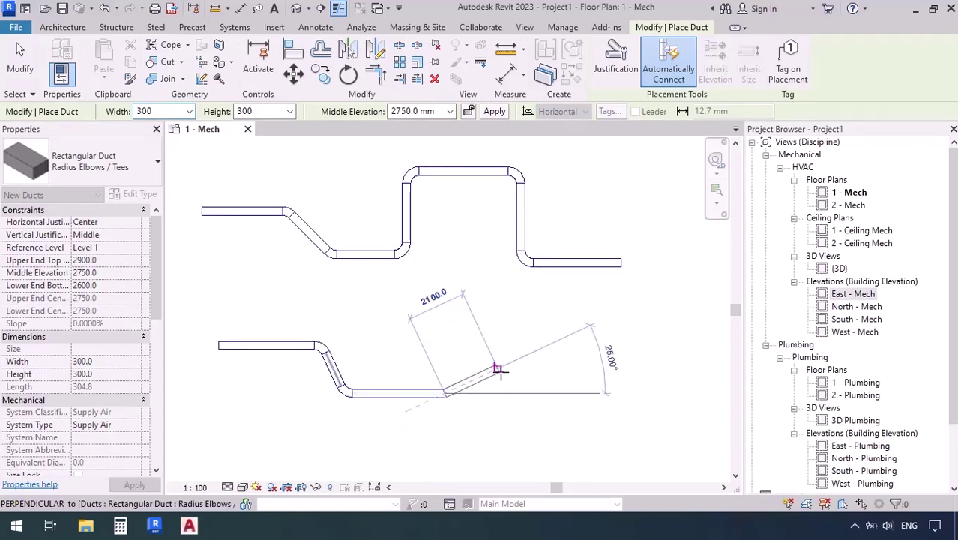
{"action": "key", "text": "Escape"}
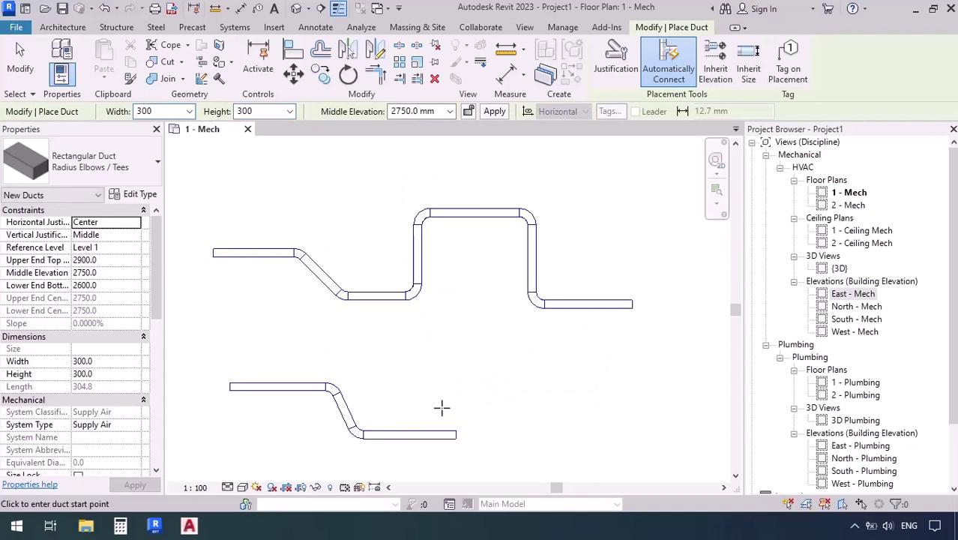
Draw a third offset duct run at the lower right with an 1800 mm diagonal at 65°, ending in line with the first run's end.
{"action": "left_click", "coordinate": [438, 356]}
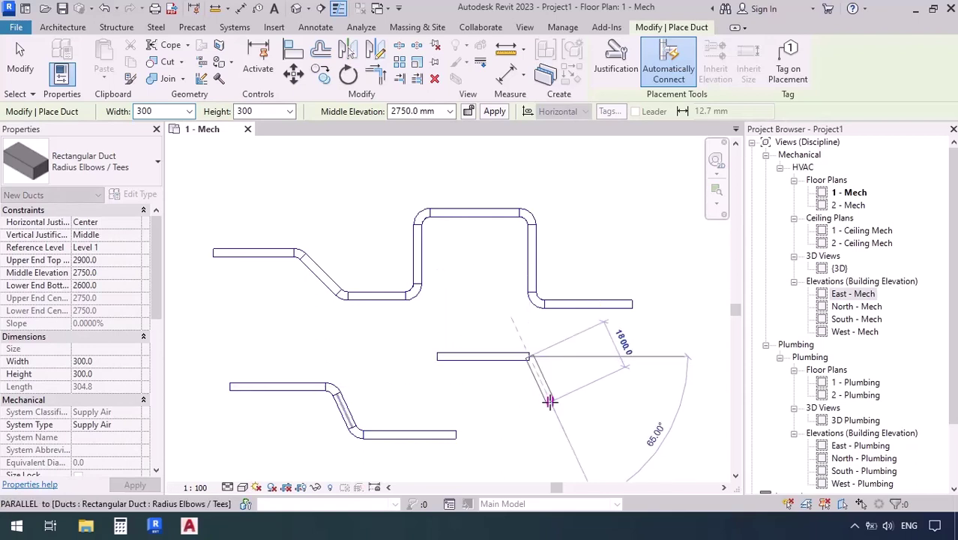
{"action": "left_click", "coordinate": [551, 402]}
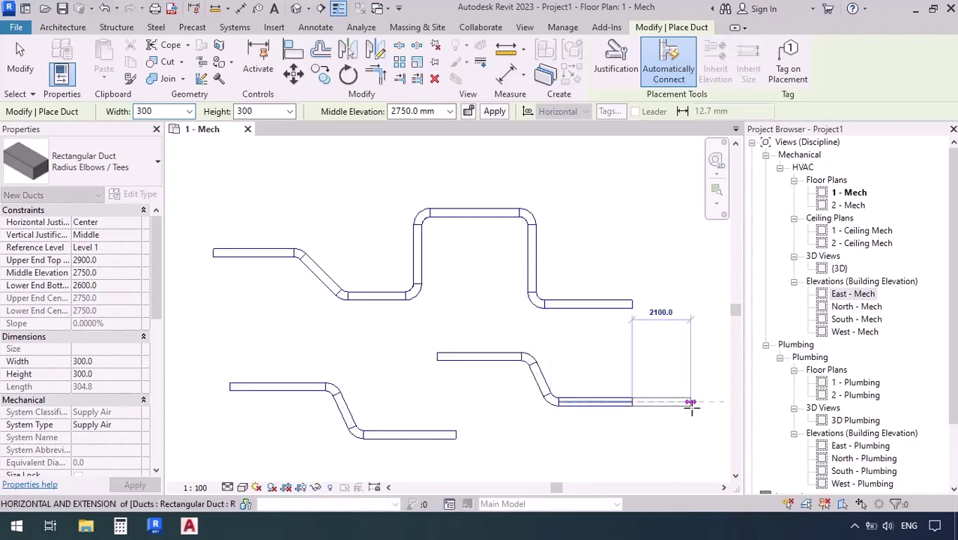
{"action": "middle_click_drag", "start_coordinate": [690, 400], "coordinate": [556, 389]}
{"action": "scroll", "coordinate": [557, 390], "scroll_direction": "down", "scroll_amount": 2}
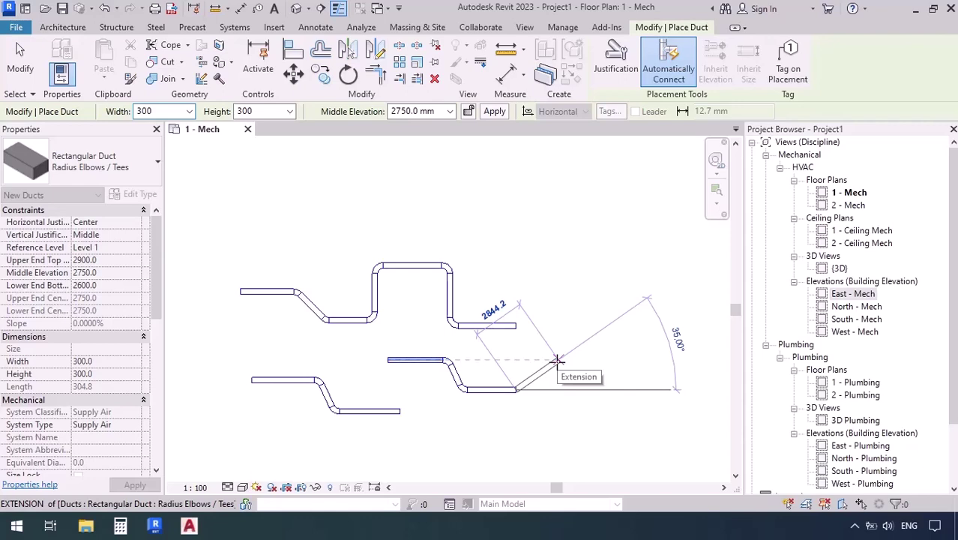
{"action": "key", "text": "Escape"}
{"action": "key", "text": "Escape"}
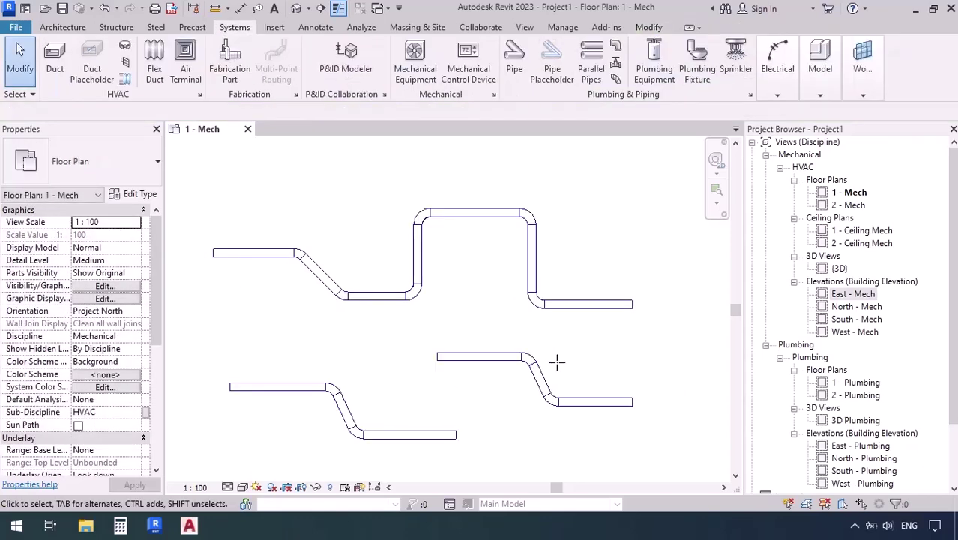
Draw a fourth, shorter offset duct run above the first run, with a downward diagonal between two horizontal segments, and end the Duct command.
{"action": "left_click", "coordinate": [55, 58]}
{"action": "left_click", "coordinate": [229, 164]}
{"action": "left_click", "coordinate": [313, 164]}
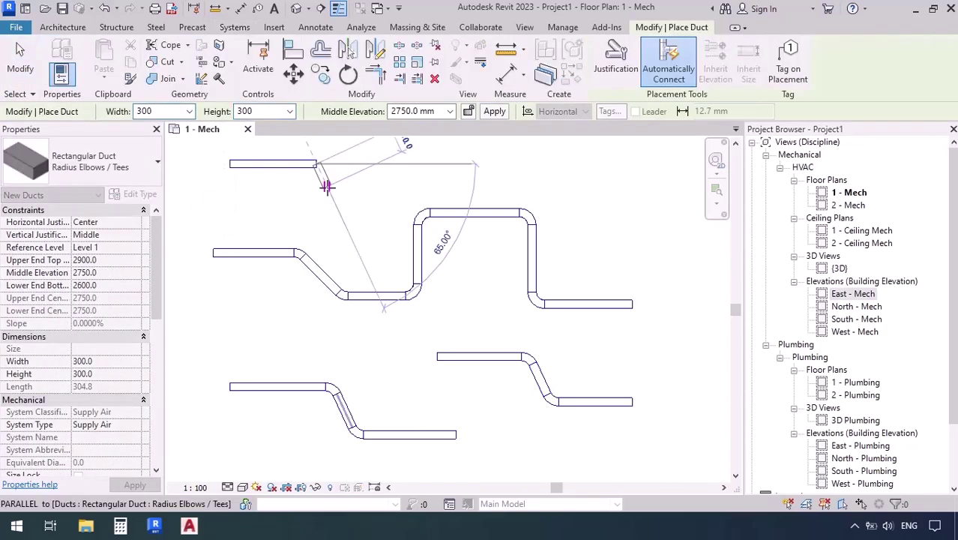
{"action": "left_click", "coordinate": [383, 192]}
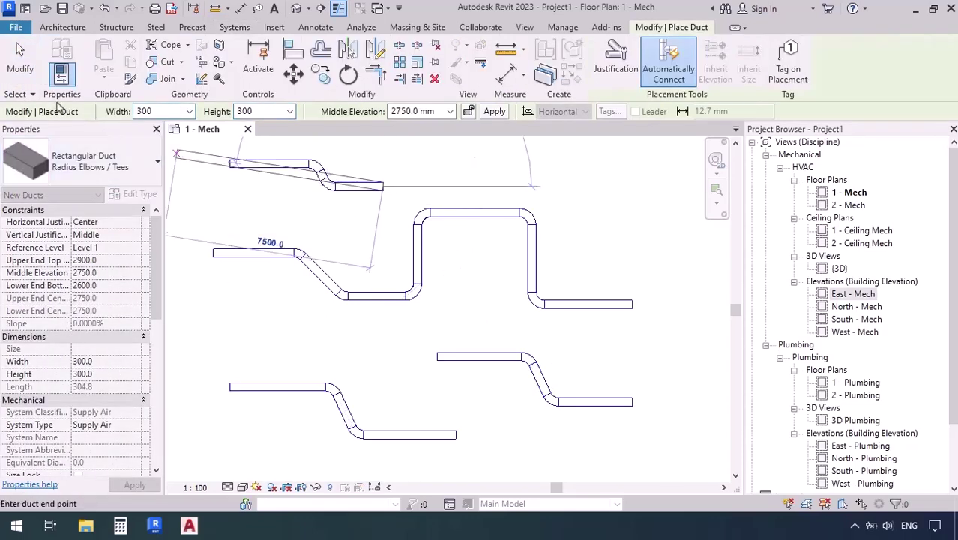
{"action": "left_click", "coordinate": [21, 82]}
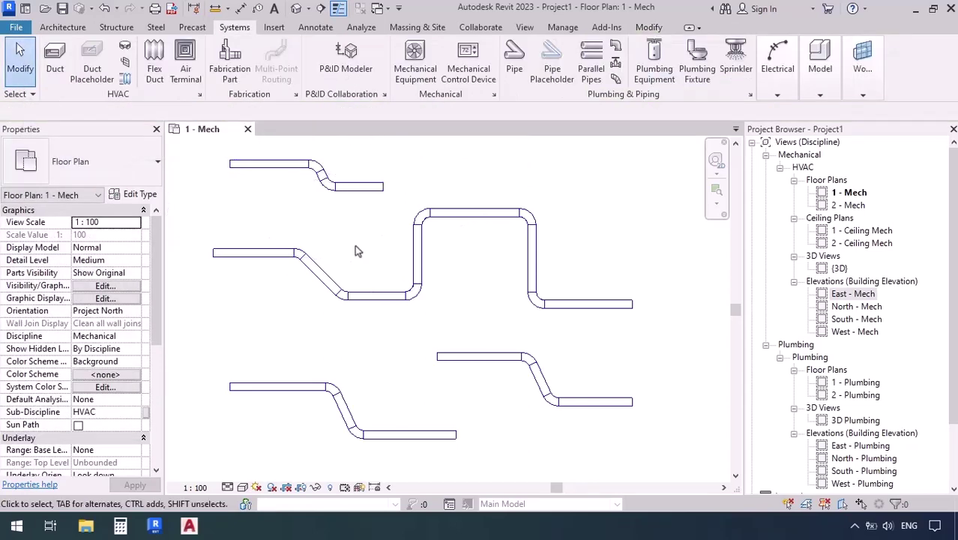
{"action": "middle_click_drag", "start_coordinate": [354, 252], "coordinate": [438, 221]}
{"action": "scroll", "coordinate": [417, 251], "scroll_direction": "down", "scroll_amount": 2}
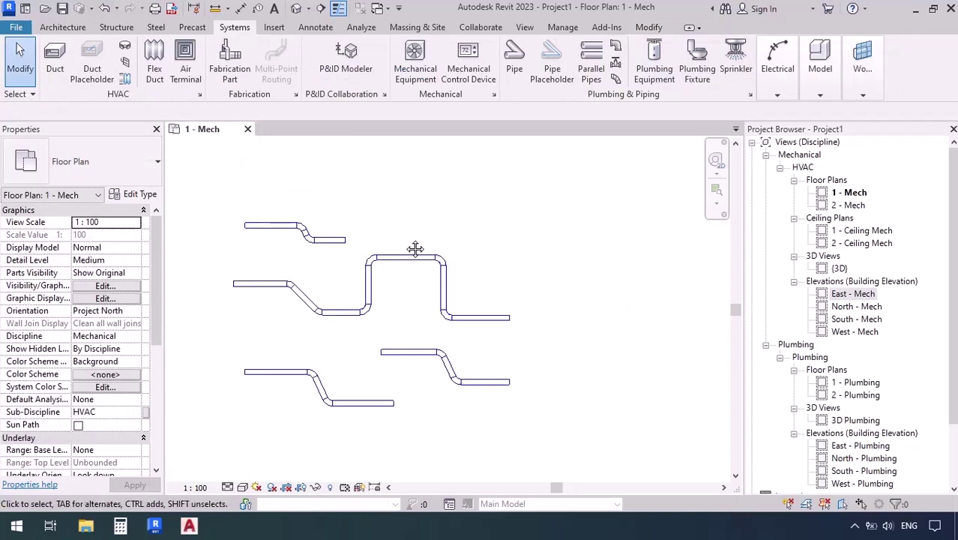
Draw a fifth offset duct run above the others, with a short downward diagonal between two horizontal segments, and end the Duct command.
{"action": "key", "text": "d"}
{"action": "key", "text": "t"}
{"action": "left_click", "coordinate": [351, 180]}
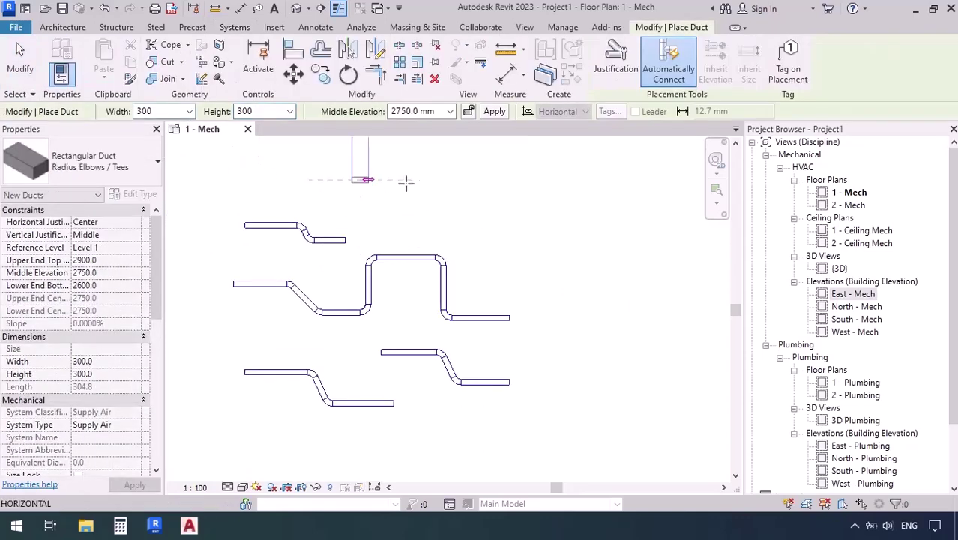
{"action": "left_click", "coordinate": [423, 181]}
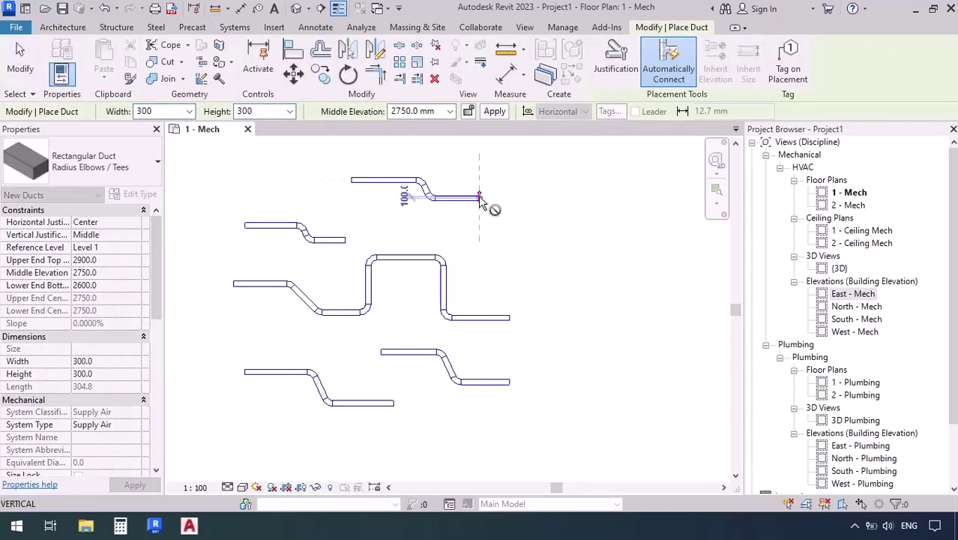
{"action": "right_click", "coordinate": [480, 197]}
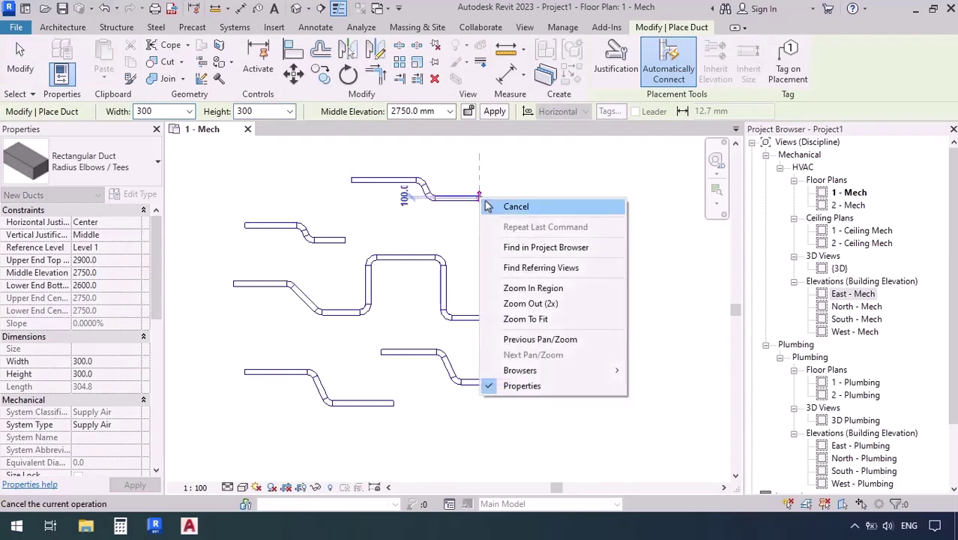
{"action": "left_click", "coordinate": [516, 207]}
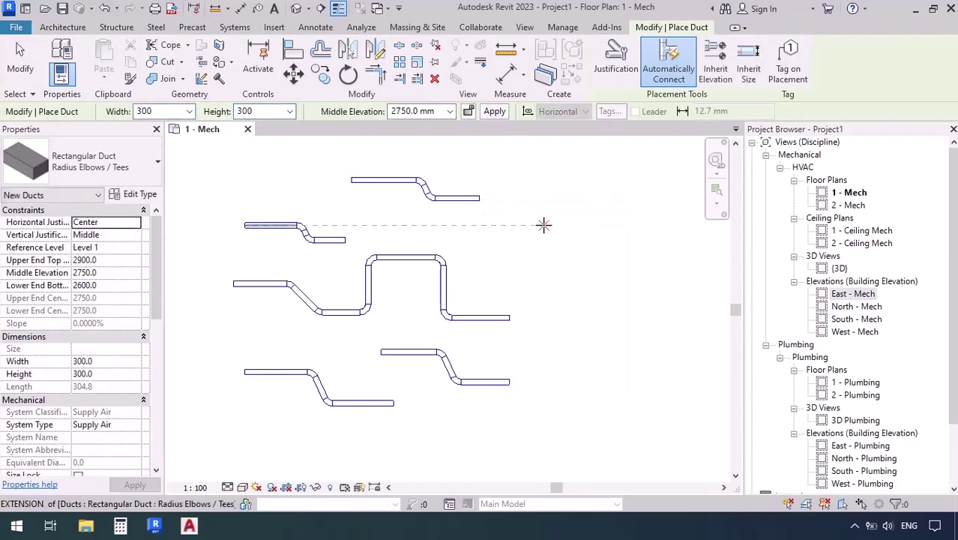
{"action": "right_click", "coordinate": [500, 218]}
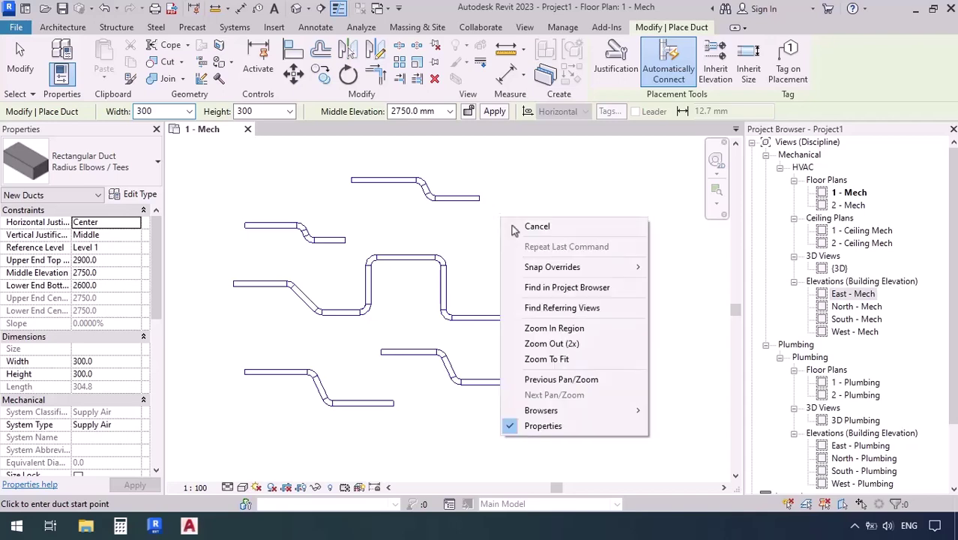
{"action": "left_click", "coordinate": [536, 226]}
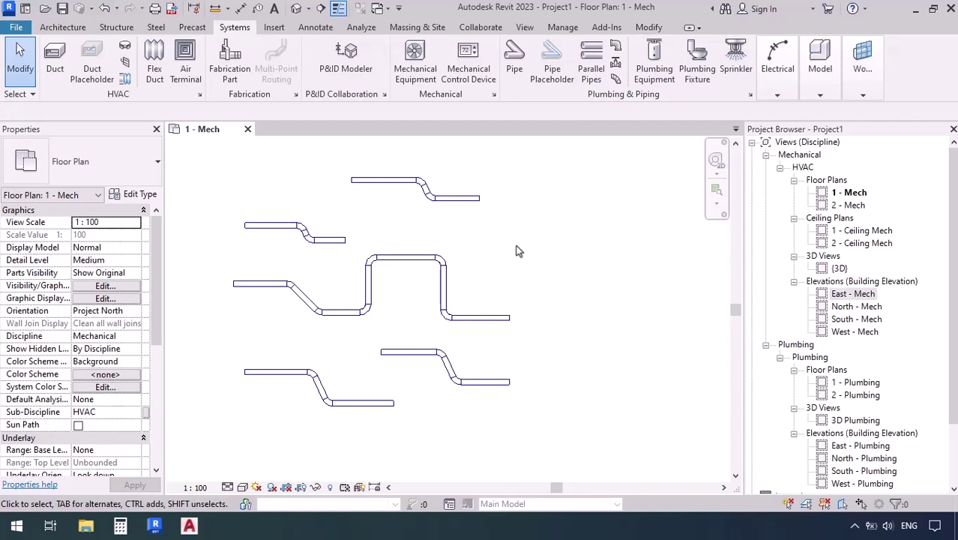
{"action": "key", "text": "Escape"}
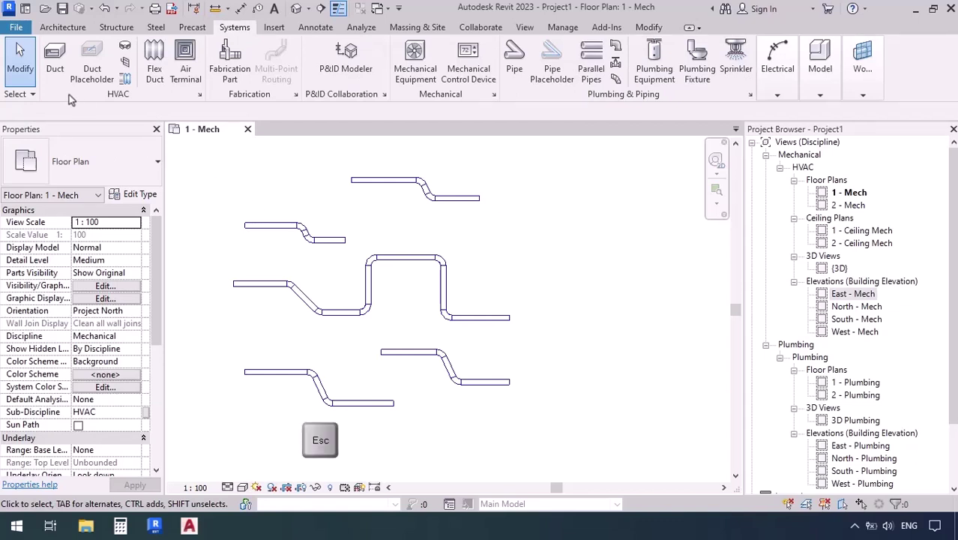
{"action": "left_click", "coordinate": [21, 75]}
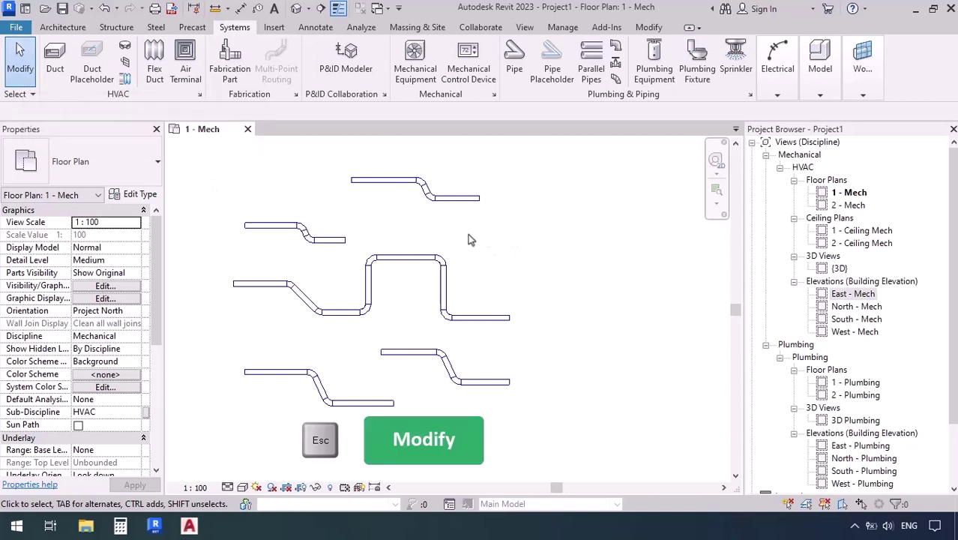
Select the entire short offset duct run at the upper left of the layout with an enclosing selection window.
{"action": "scroll", "coordinate": [486, 257], "scroll_direction": "down", "scroll_amount": 4}
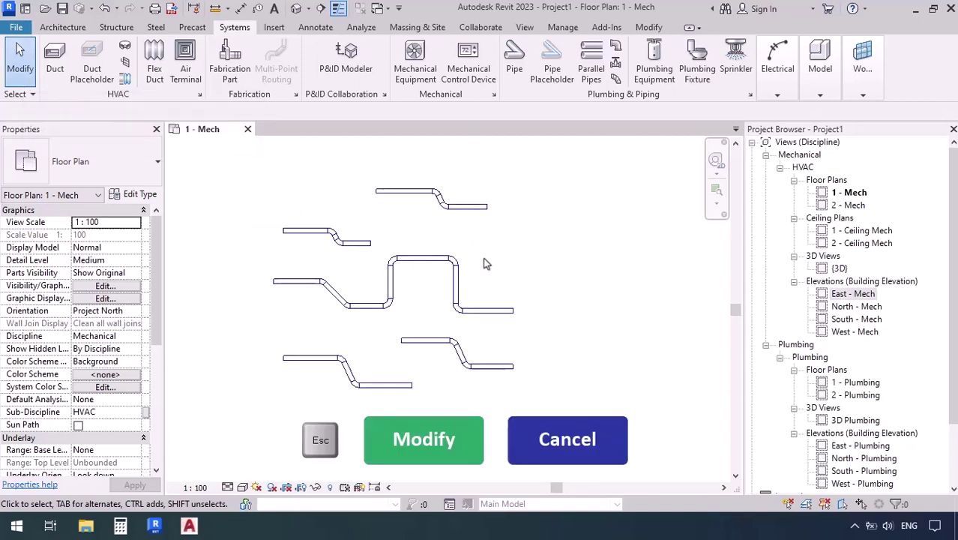
{"action": "scroll", "coordinate": [441, 250], "scroll_direction": "up", "scroll_amount": 4}
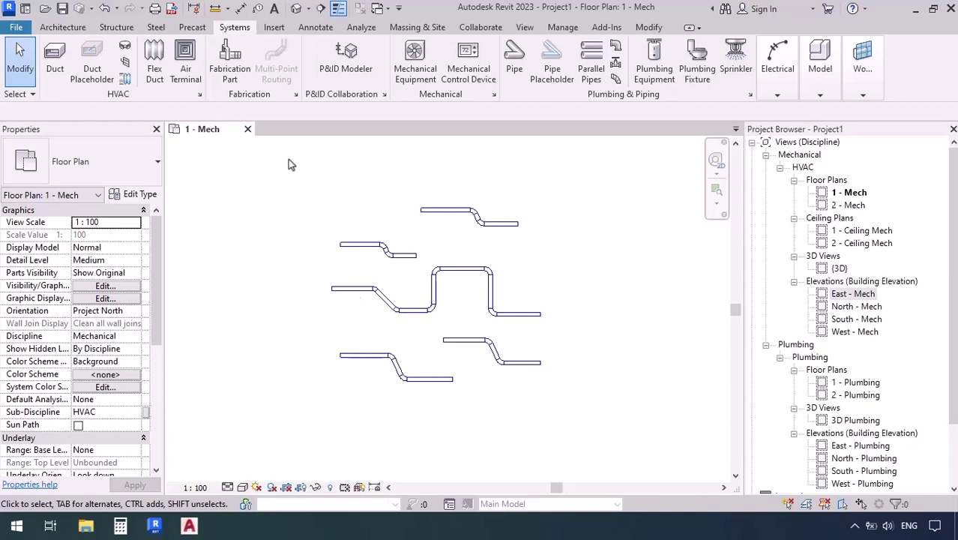
{"action": "left_click_drag", "start_coordinate": [288, 158], "coordinate": [406, 266]}
{"action": "scroll", "coordinate": [405, 261], "scroll_direction": "up", "scroll_amount": 2}
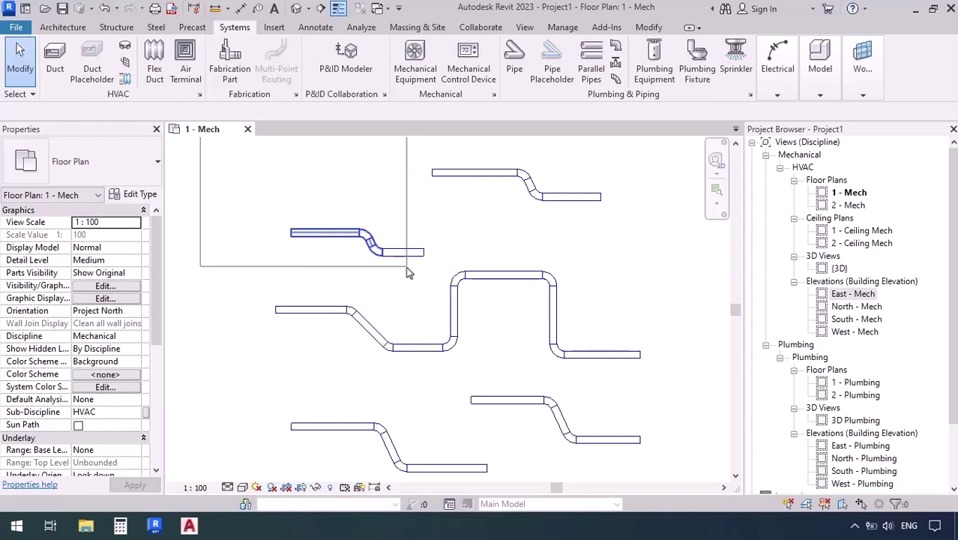
{"action": "left_click_drag", "start_coordinate": [408, 274], "coordinate": [427, 274]}
{"action": "scroll", "coordinate": [413, 236], "scroll_direction": "down", "scroll_amount": 2}
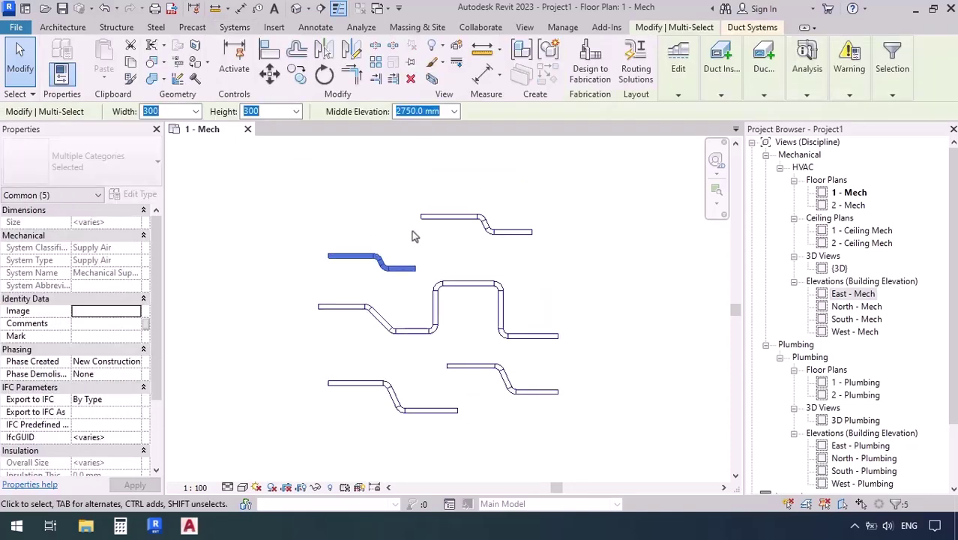
Select the topmost offset duct run with an enclosing selection window and clear the selection.
{"action": "left_click_drag", "start_coordinate": [417, 194], "coordinate": [516, 255]}
{"action": "scroll", "coordinate": [453, 226], "scroll_direction": "up", "scroll_amount": 2}
{"action": "scroll", "coordinate": [454, 231], "scroll_direction": "up", "scroll_amount": 2}
{"action": "key", "text": "Delete"}
{"action": "scroll", "coordinate": [330, 222], "scroll_direction": "down", "scroll_amount": 3}
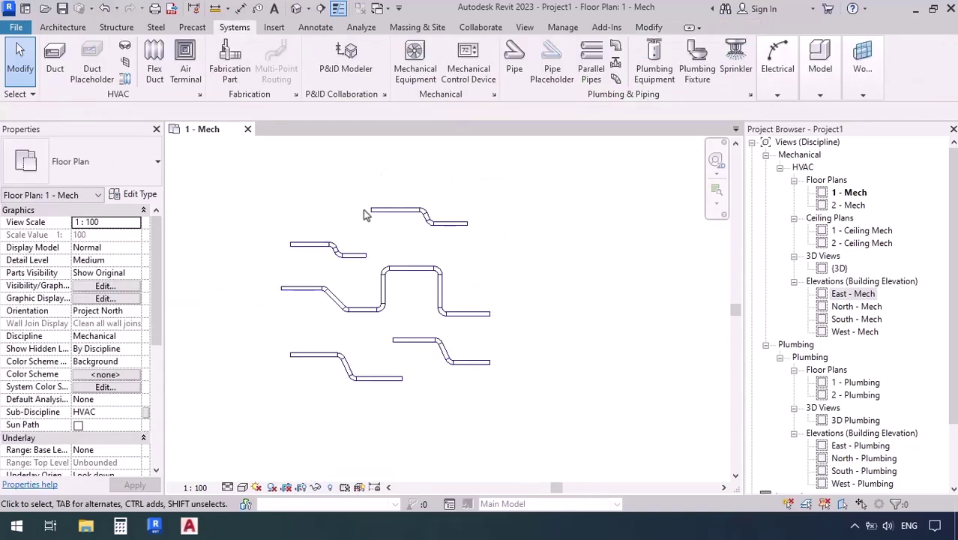
{"action": "scroll", "coordinate": [334, 210], "scroll_direction": "up", "scroll_amount": 1}
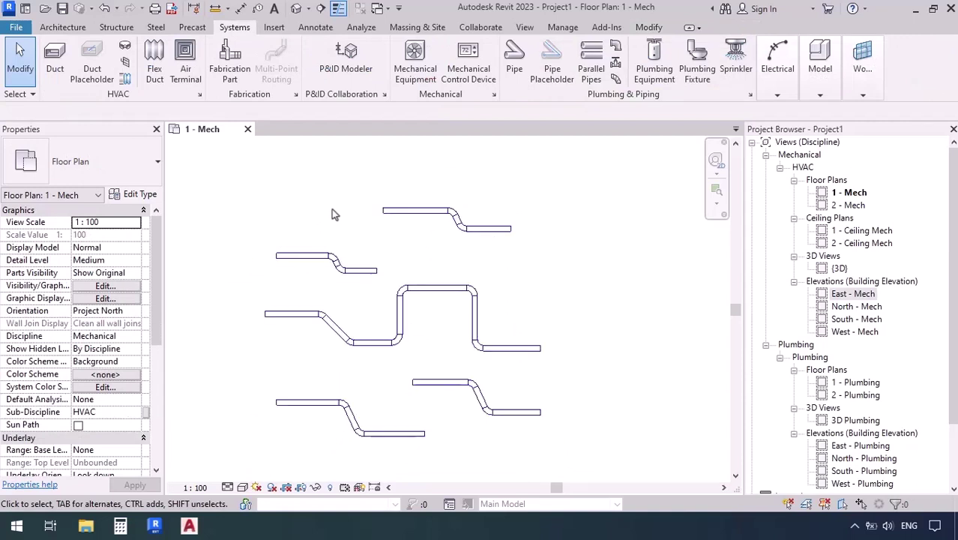
Use a crossing selection window over the topmost run and the raised part of the main run, and clear the selection.
{"action": "left_click_drag", "start_coordinate": [600, 174], "coordinate": [508, 259]}
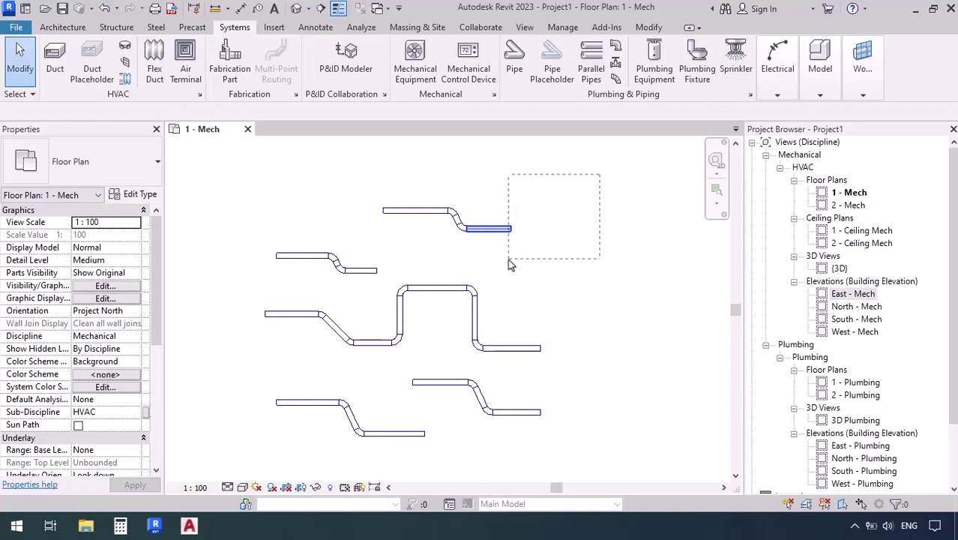
{"action": "left_click_drag", "start_coordinate": [510, 264], "coordinate": [424, 323]}
{"action": "scroll", "coordinate": [462, 248], "scroll_direction": "down", "scroll_amount": 2}
{"action": "left_click", "coordinate": [311, 186]}
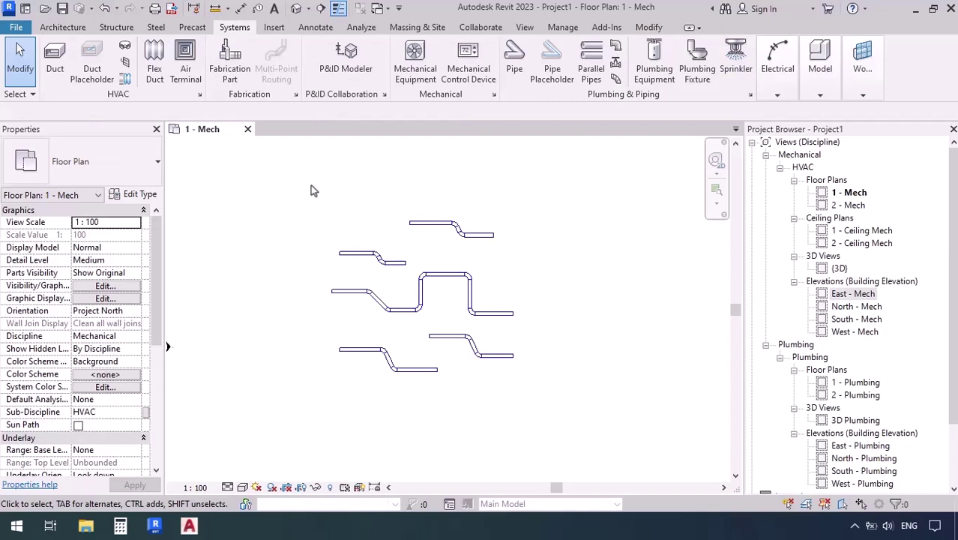
Select all the duct runs in the 1 - Mech floor plan and delete them.
{"action": "left_click_drag", "start_coordinate": [311, 186], "coordinate": [534, 403]}
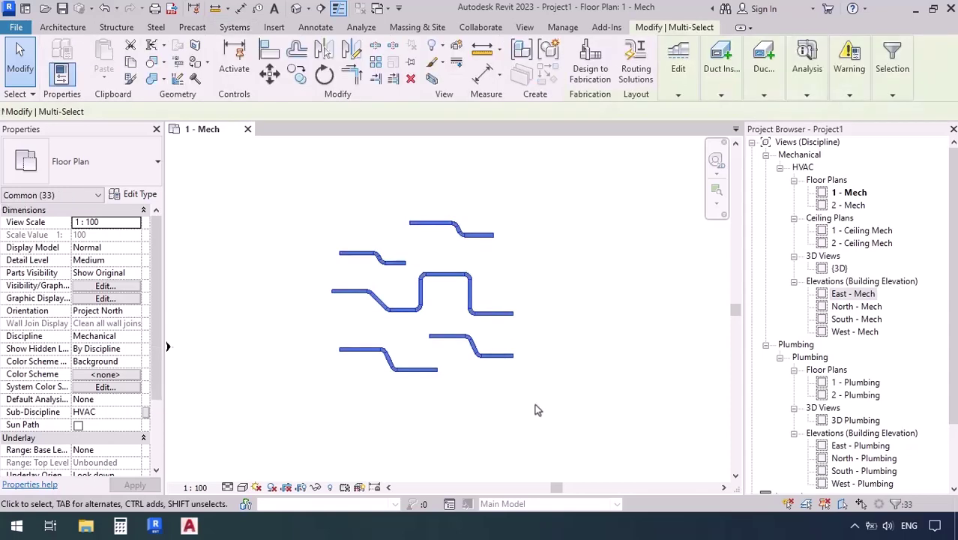
{"action": "left_click", "coordinate": [542, 362]}
{"action": "left_click_drag", "start_coordinate": [557, 203], "coordinate": [329, 393]}
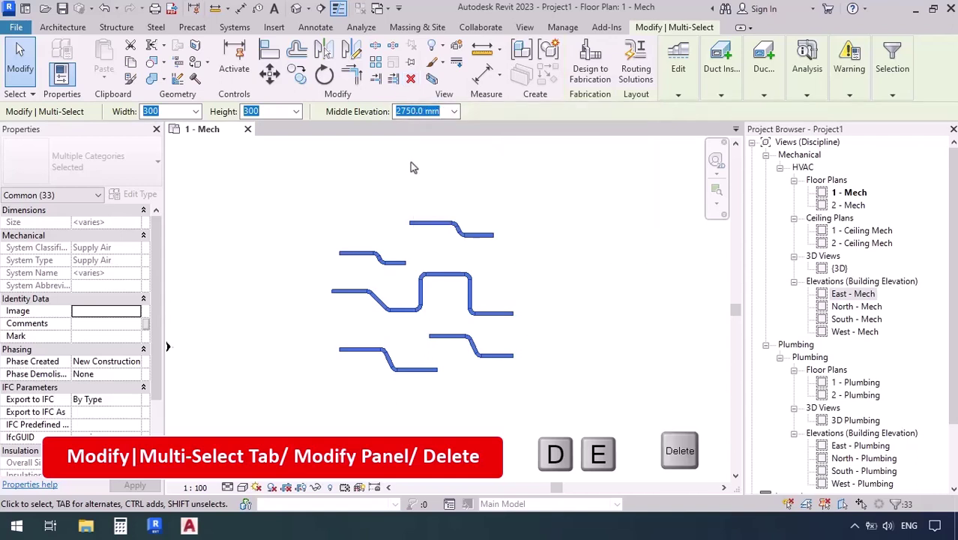
{"action": "key", "text": "Delete"}
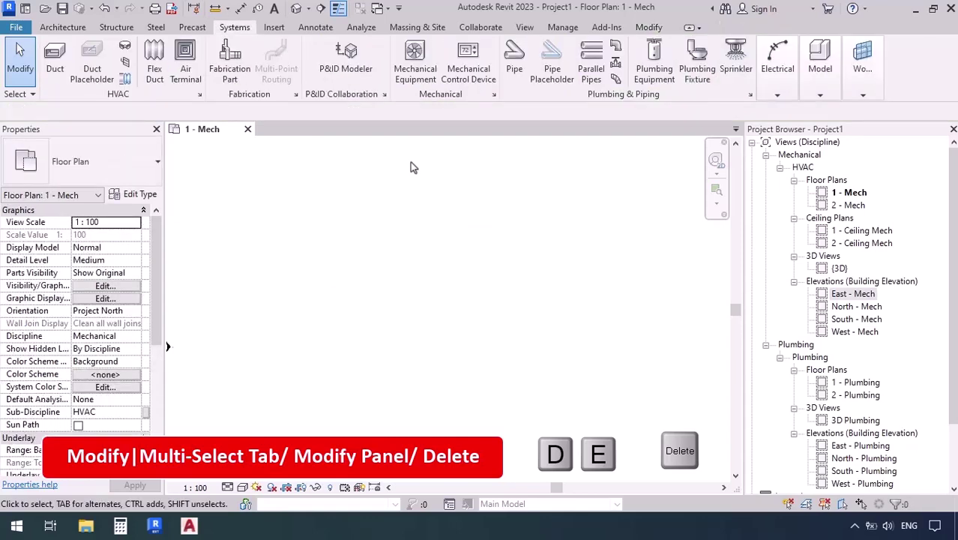
Start a new duct between the elevation markers using the Rectangular Duct type Radius Elbows / Taps.
{"action": "scroll", "coordinate": [441, 238], "scroll_direction": "down", "scroll_amount": 4}
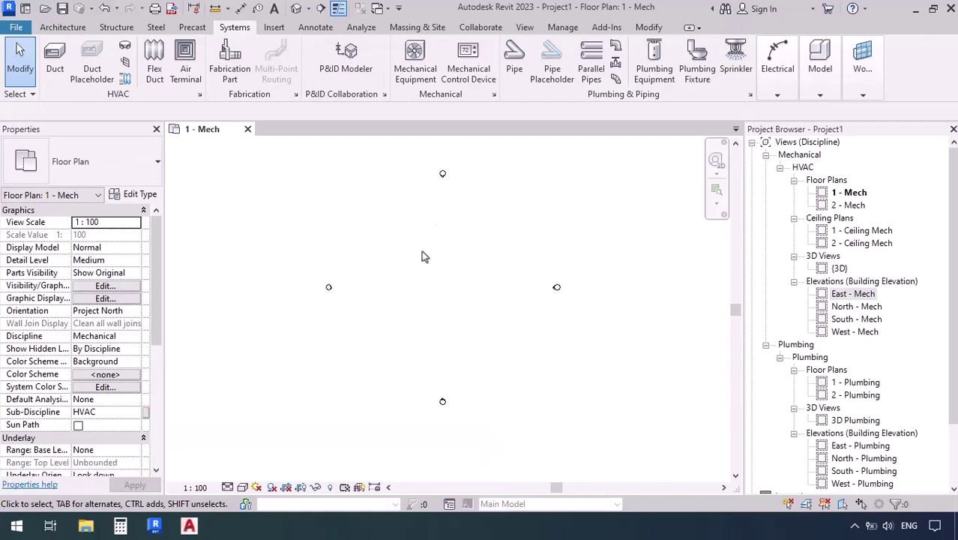
{"action": "middle_click_drag", "start_coordinate": [427, 260], "coordinate": [407, 279]}
{"action": "left_click", "coordinate": [55, 61]}
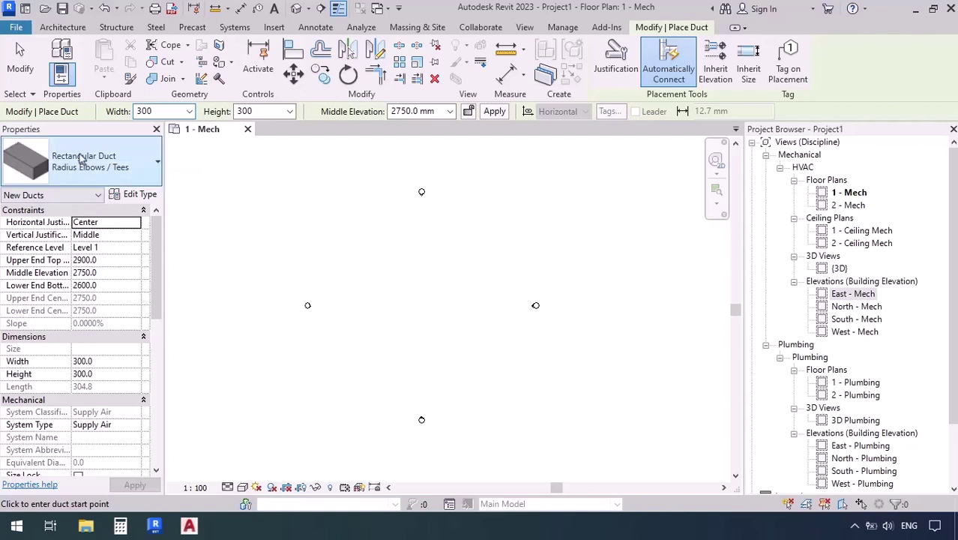
{"action": "left_click", "coordinate": [157, 166]}
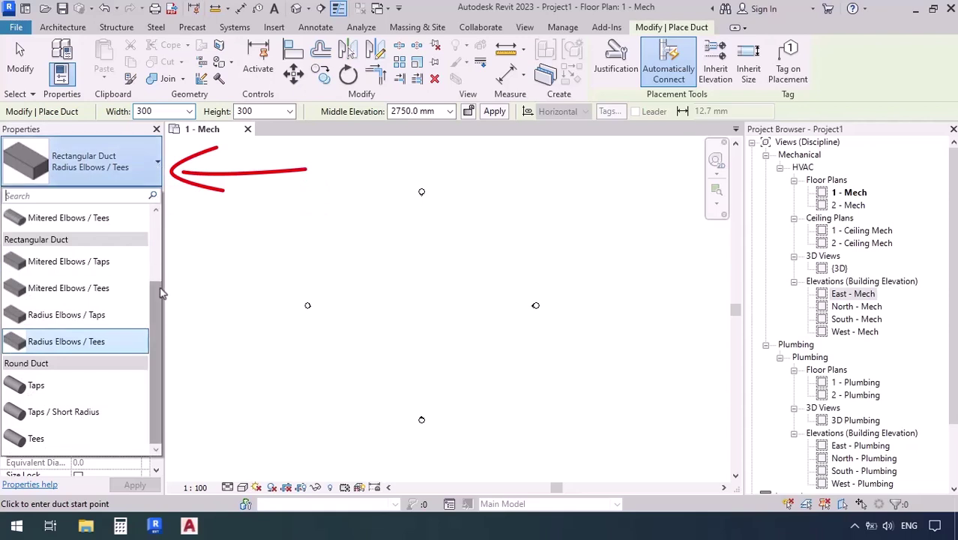
{"action": "left_click_drag", "start_coordinate": [161, 285], "coordinate": [163, 219]}
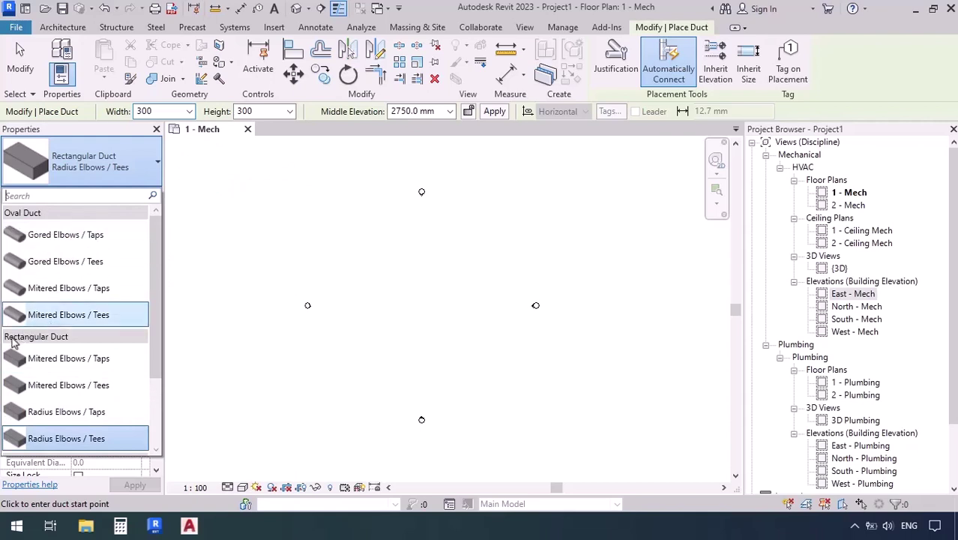
{"action": "scroll", "coordinate": [11, 372], "scroll_direction": "down", "scroll_amount": 3}
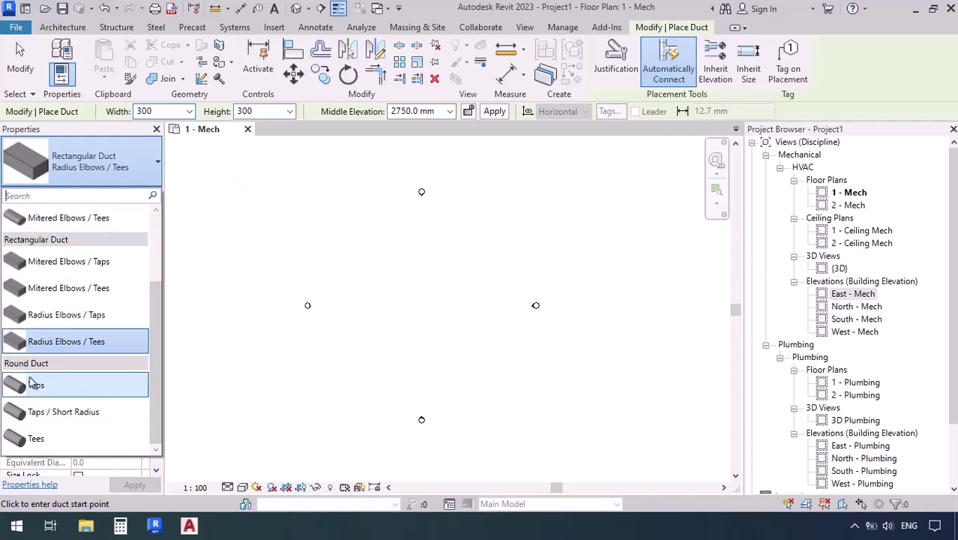
{"action": "left_click_drag", "start_coordinate": [153, 352], "coordinate": [151, 289]}
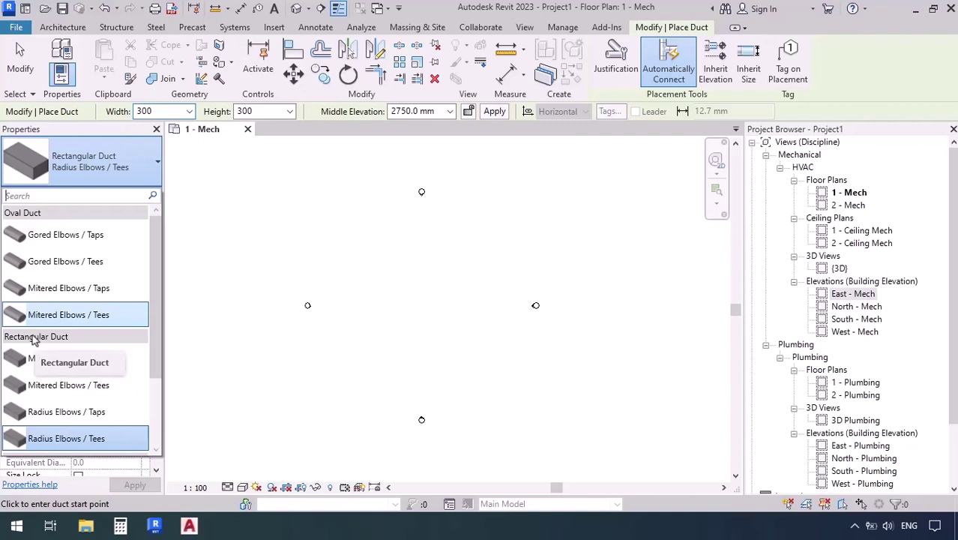
{"action": "scroll", "coordinate": [33, 341], "scroll_direction": "down", "scroll_amount": 4}
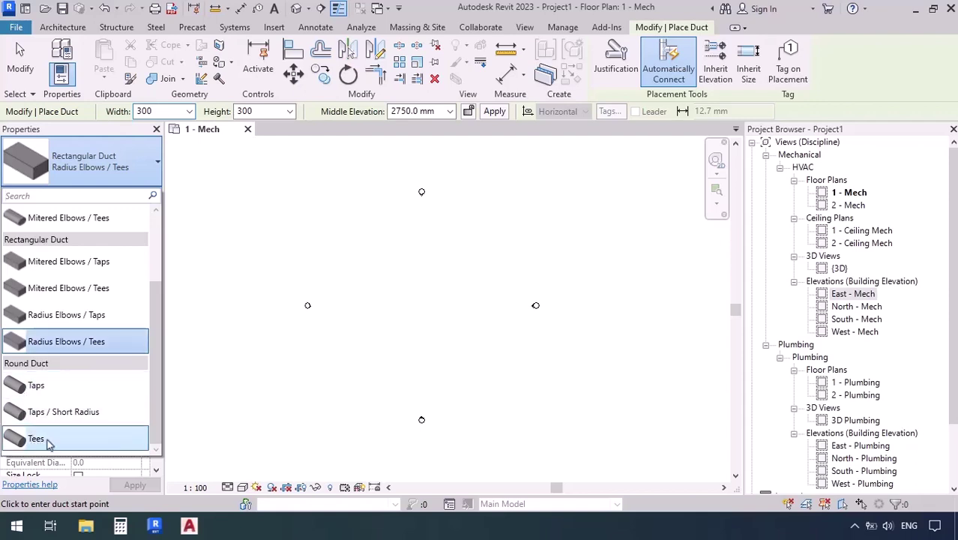
{"action": "mouse_move", "coordinate": [154, 394]}
{"action": "left_mouse_down"}
{"action": "mouse_move", "coordinate": [152, 342]}
{"action": "mouse_move", "coordinate": [154, 381]}
{"action": "left_mouse_up"}
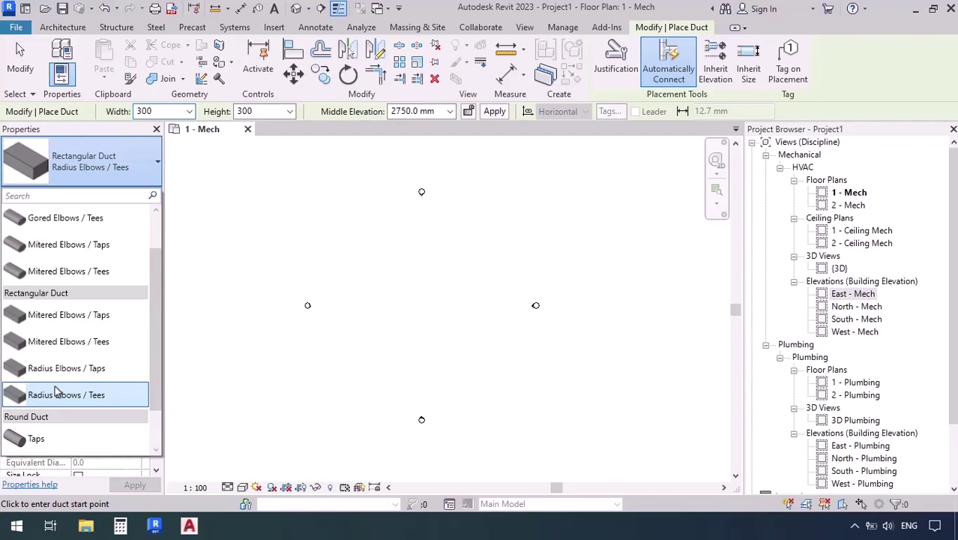
{"action": "mouse_move", "coordinate": [45, 369]}
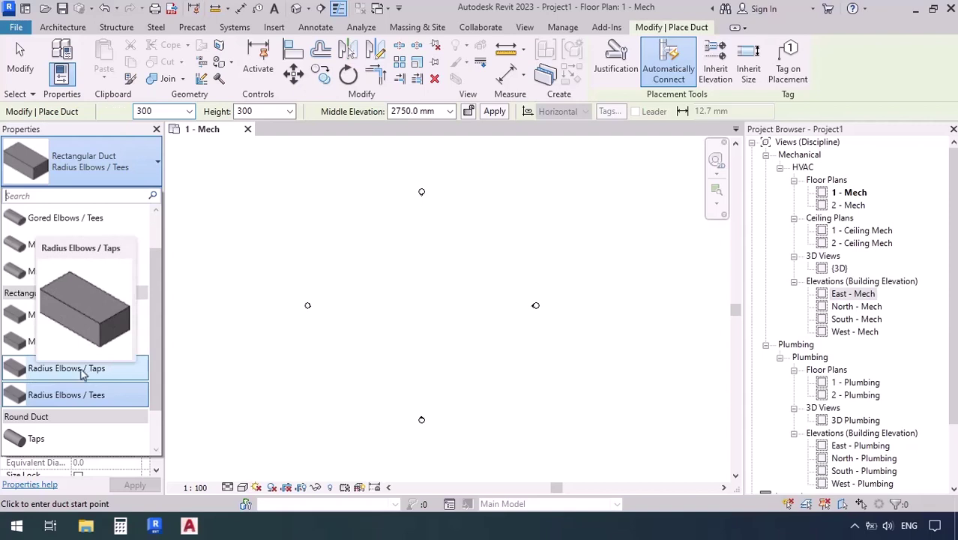
{"action": "left_click", "coordinate": [81, 372]}
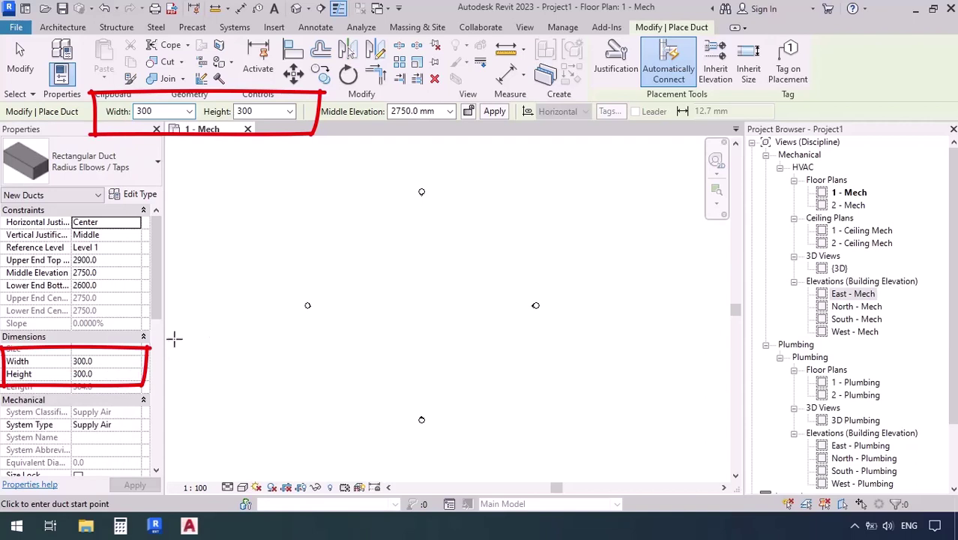
Set the new duct's width to 1000 mm and its height to 800 mm.
{"action": "left_click", "coordinate": [159, 111]}
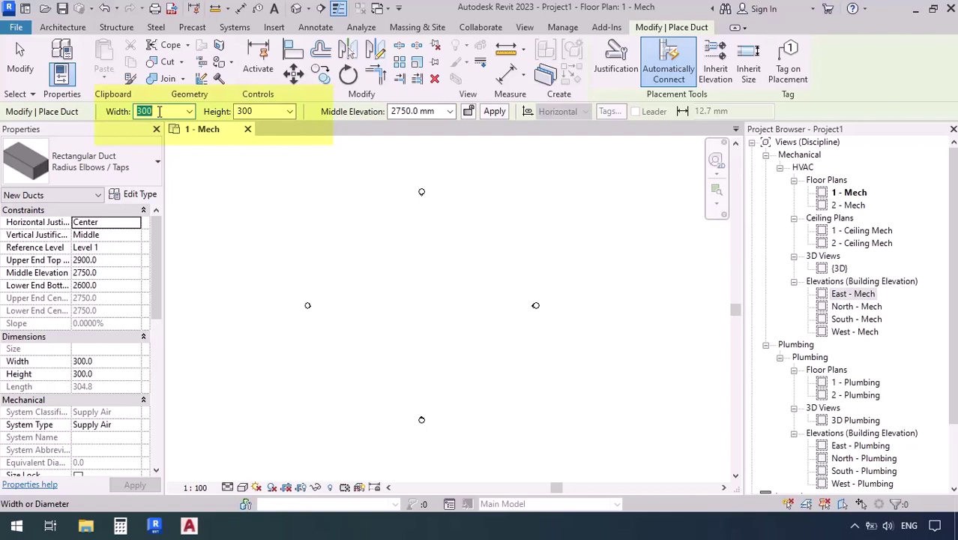
{"action": "type", "text": "1000"}
{"action": "key", "text": "Return"}
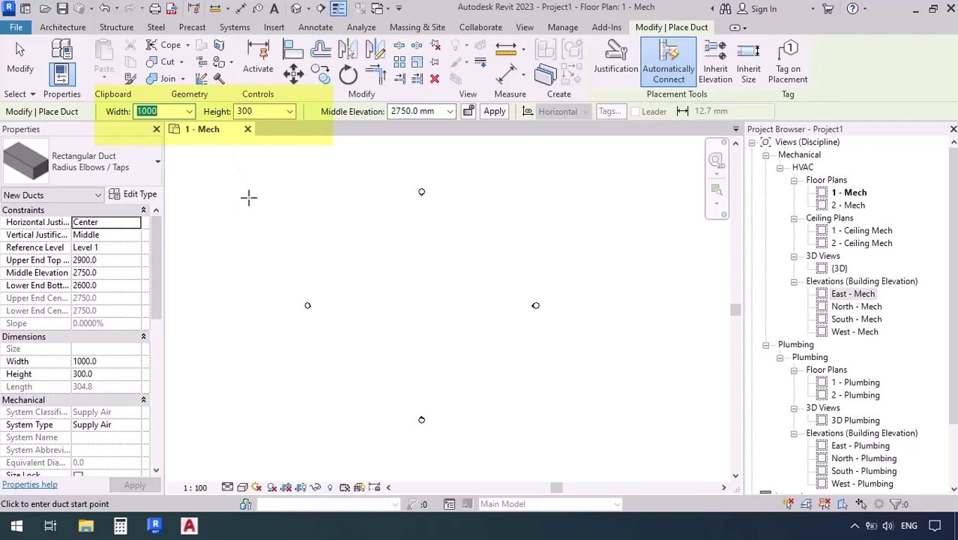
{"action": "left_click", "coordinate": [264, 111]}
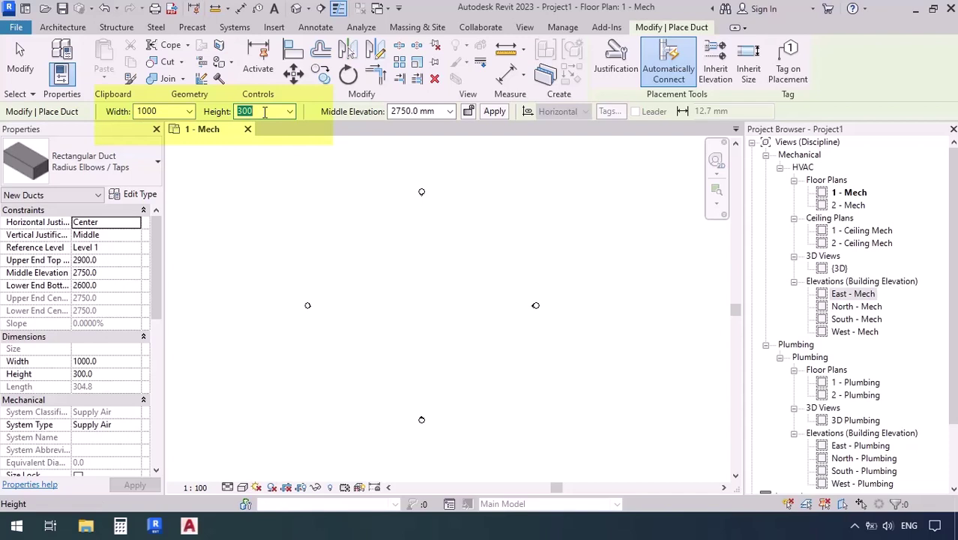
{"action": "type", "text": "800"}
{"action": "key", "text": "Return"}
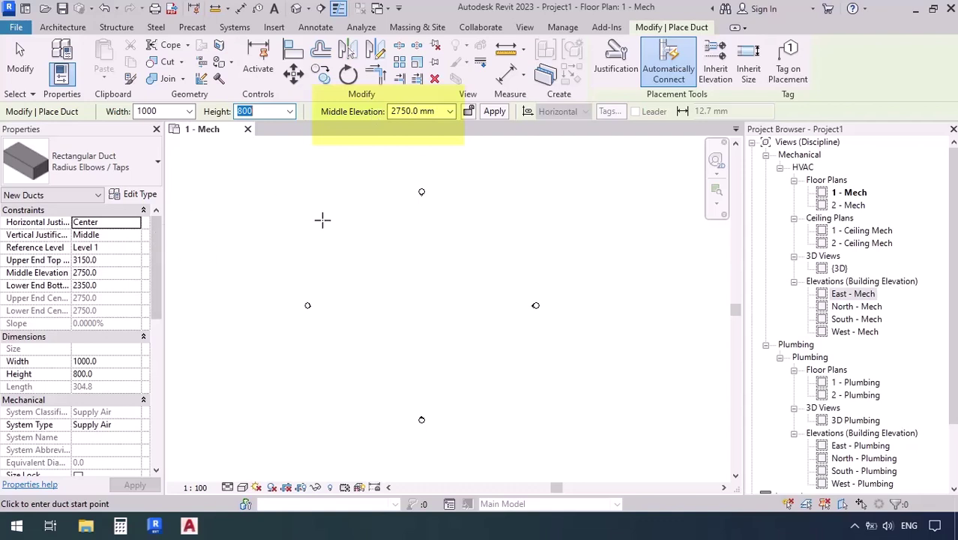
Set the new duct's middle elevation to 3000 mm.
{"action": "left_click", "coordinate": [431, 111]}
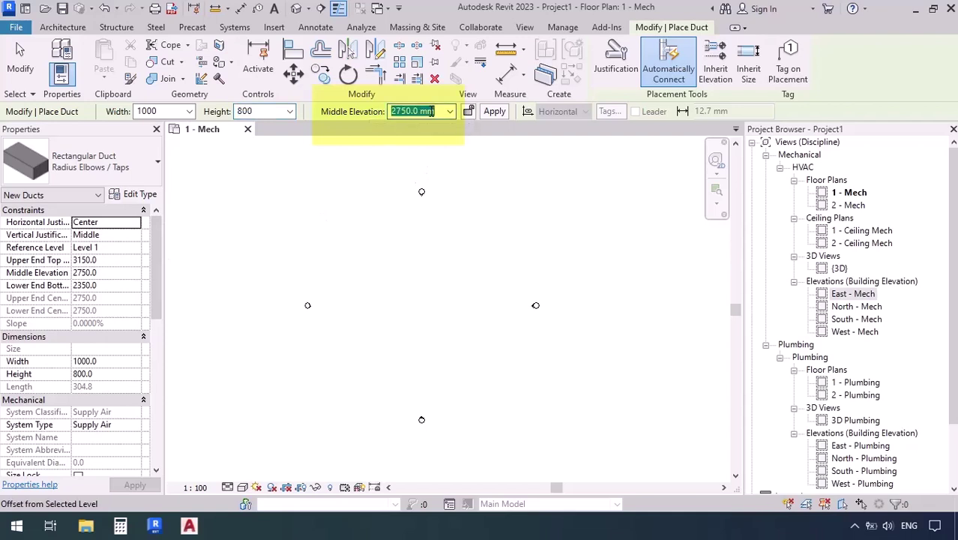
{"action": "type", "text": "3000"}
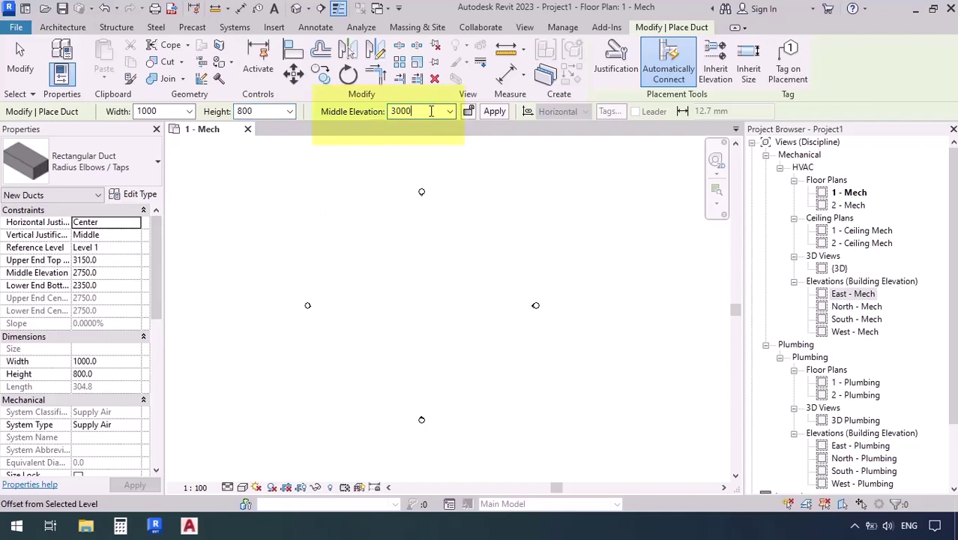
{"action": "key", "text": "Return"}
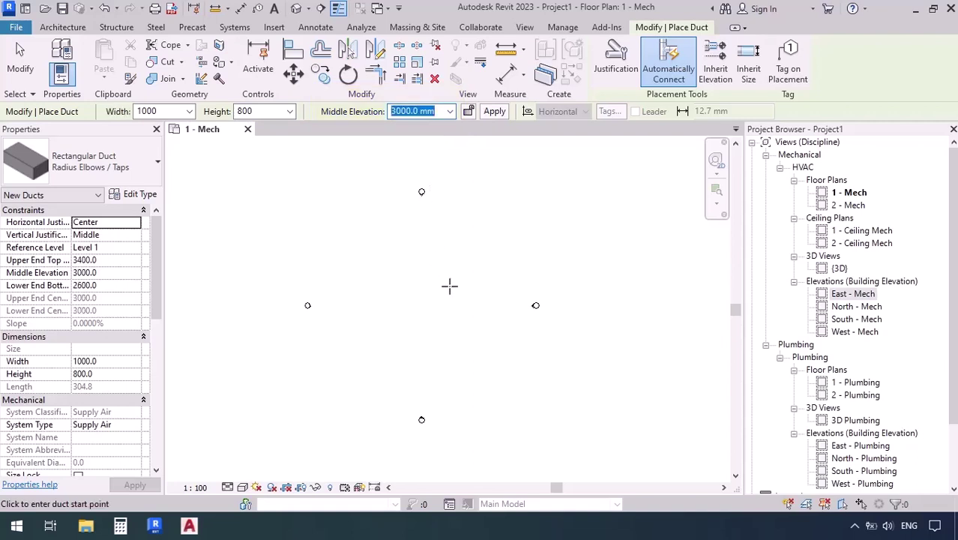
Draw a horizontal duct about 6800 mm long between the elevation markers and continue it with a 5000 mm segment perpendicular to it, running down the plan.
{"action": "left_click", "coordinate": [349, 284]}
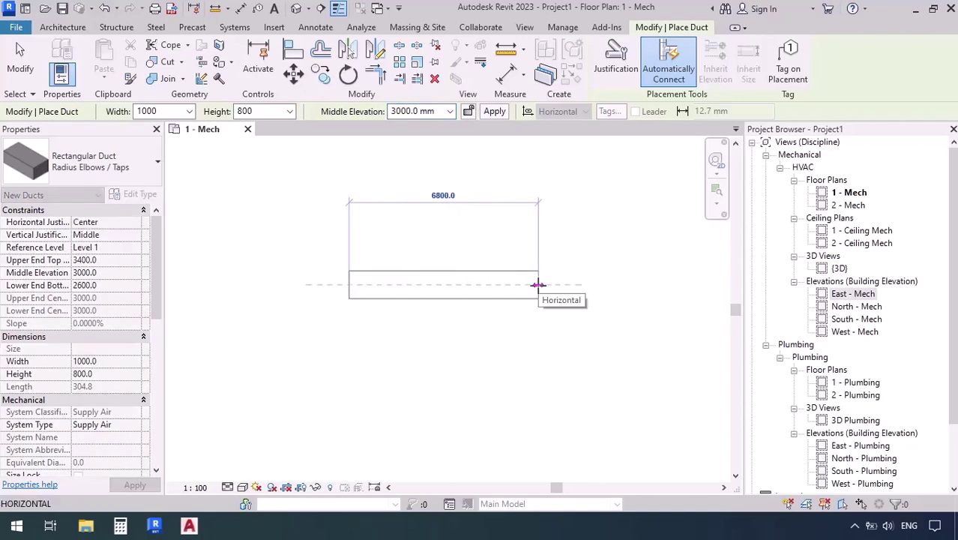
{"action": "left_click", "coordinate": [537, 284]}
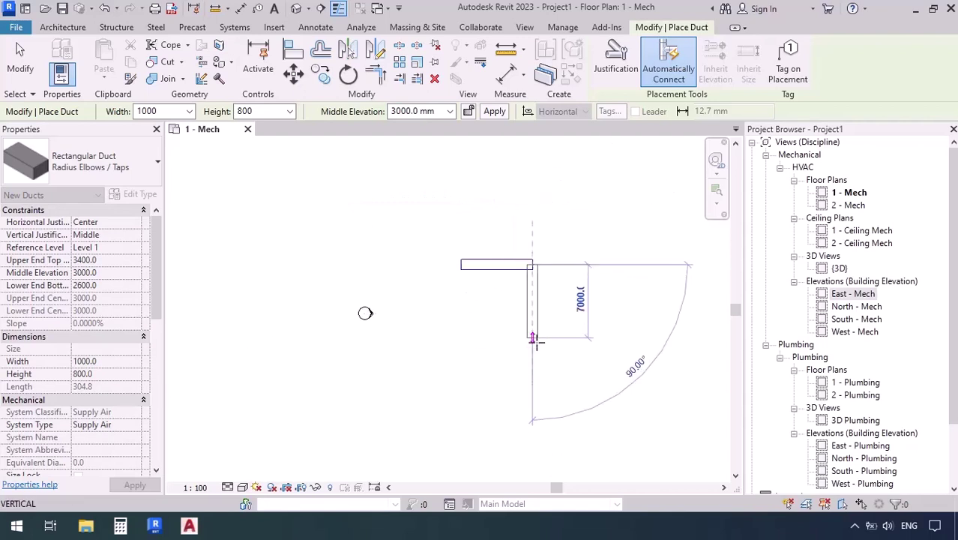
{"action": "scroll", "coordinate": [536, 345], "scroll_direction": "up", "scroll_amount": 3}
{"action": "middle_click_drag", "start_coordinate": [545, 352], "coordinate": [467, 397]}
{"action": "scroll", "coordinate": [453, 387], "scroll_direction": "up", "scroll_amount": 2}
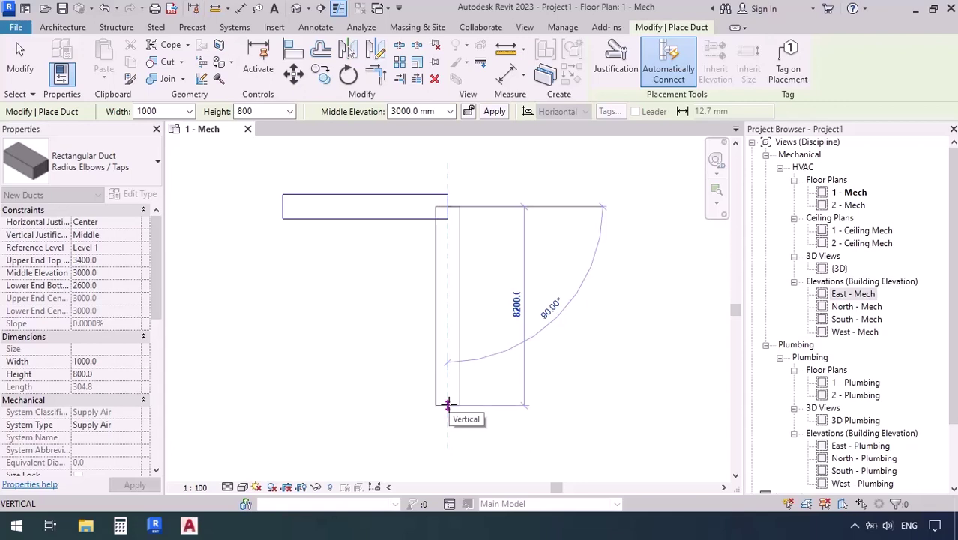
{"action": "type", "text": "5000"}
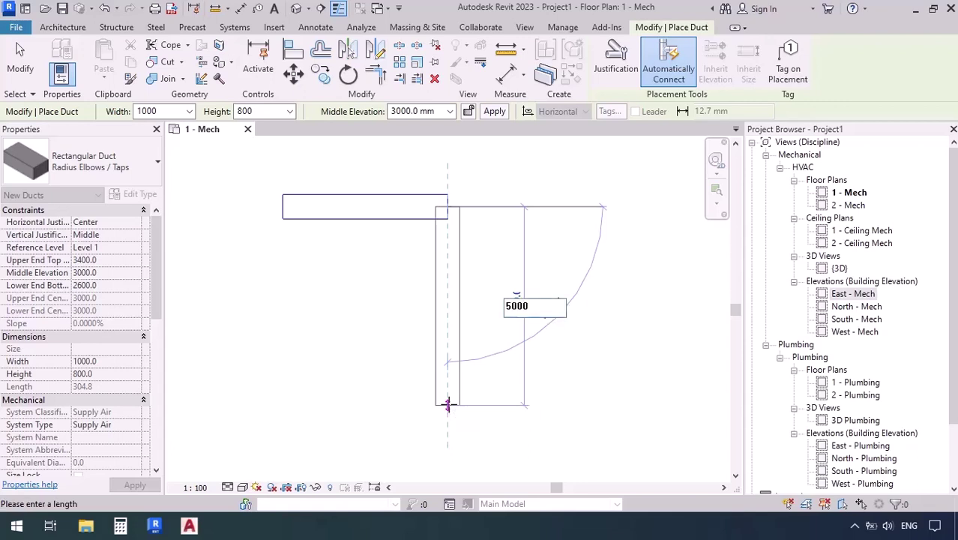
{"action": "key", "text": "Return"}
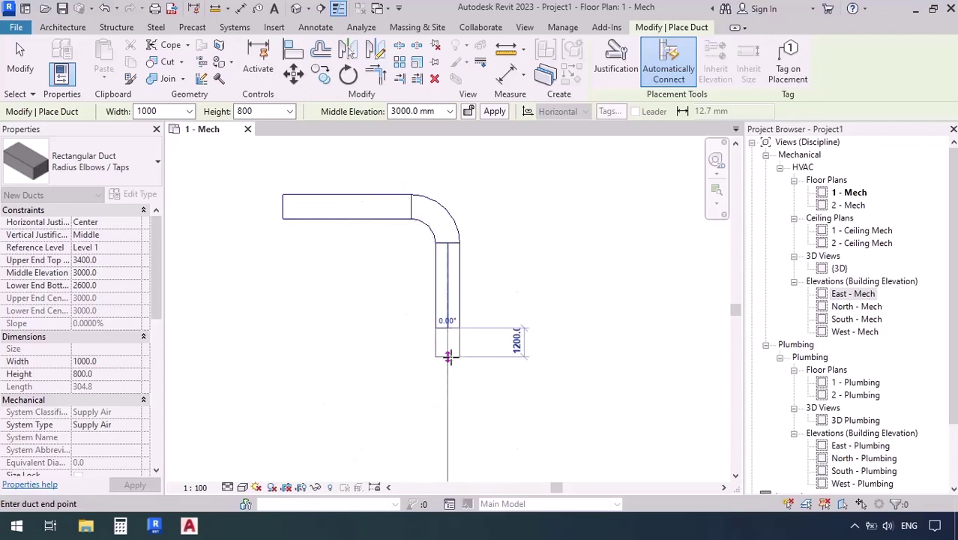
Continue the run with a 45° diagonal segment about 6000 mm long and a final horizontal segment, and end the run.
{"action": "scroll", "coordinate": [439, 299], "scroll_direction": "down", "scroll_amount": 1}
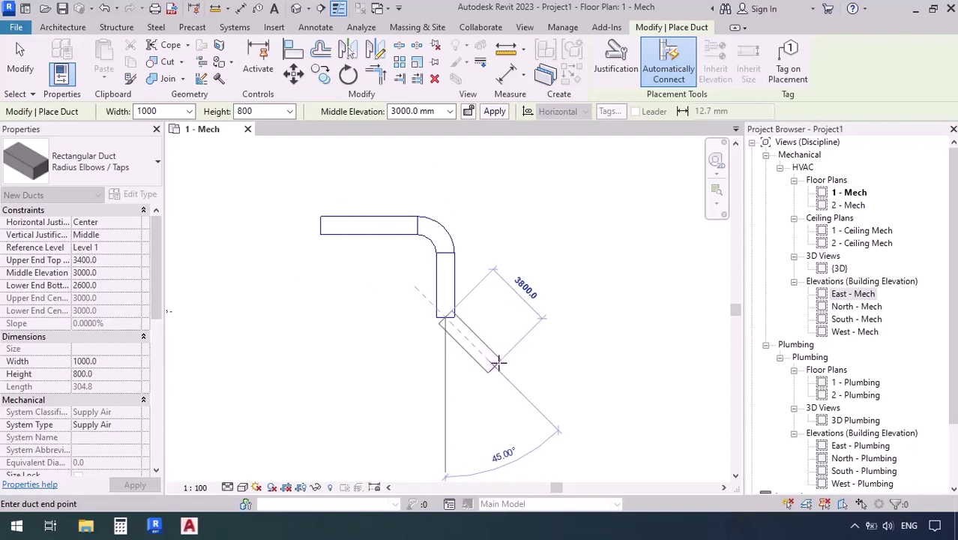
{"action": "middle_click_drag", "start_coordinate": [499, 363], "coordinate": [472, 334]}
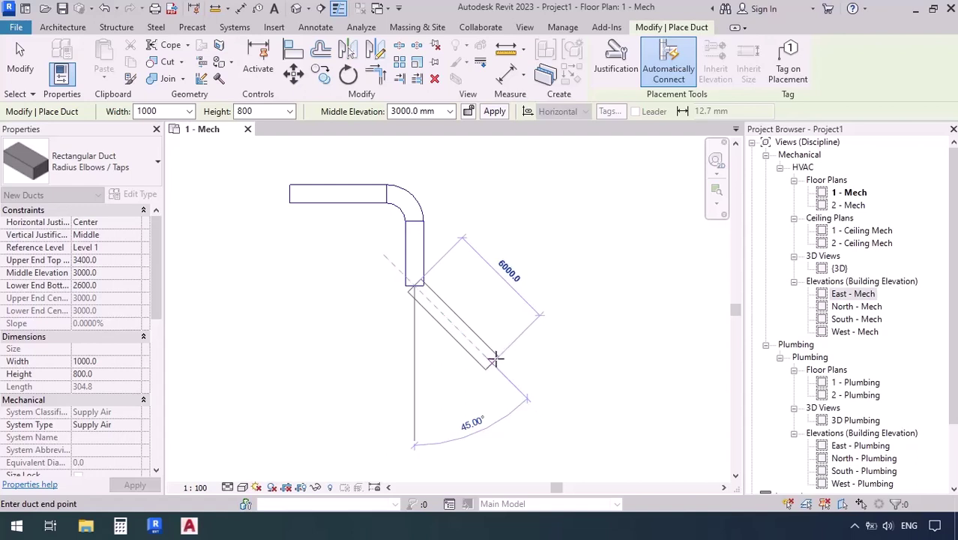
{"action": "left_click", "coordinate": [495, 361]}
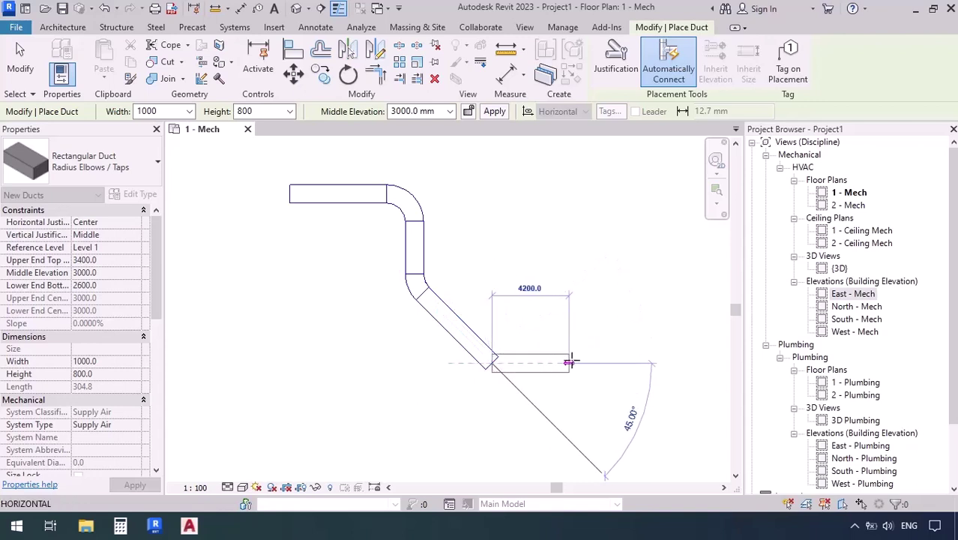
{"action": "left_click", "coordinate": [621, 363]}
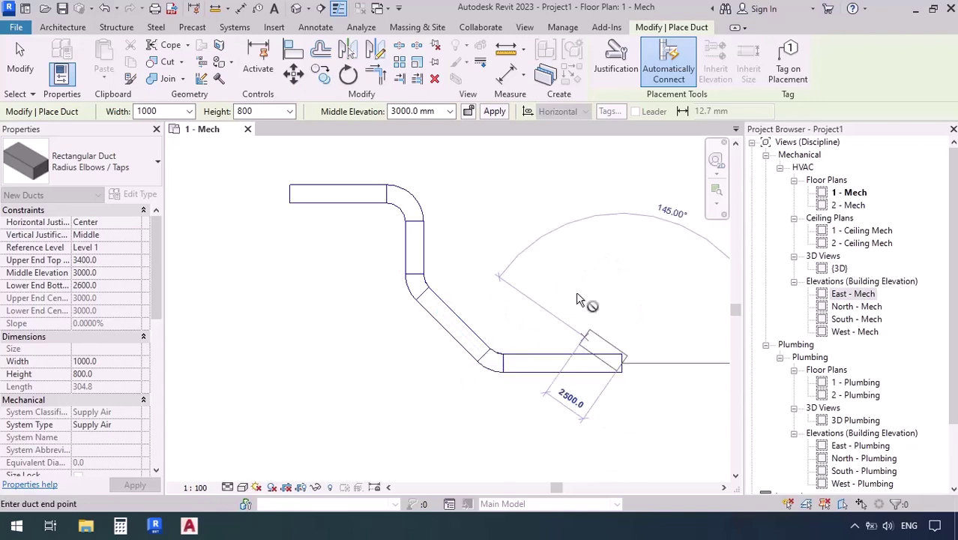
{"action": "middle_click_drag", "start_coordinate": [577, 285], "coordinate": [482, 298]}
{"action": "scroll", "coordinate": [481, 298], "scroll_direction": "down", "scroll_amount": 1}
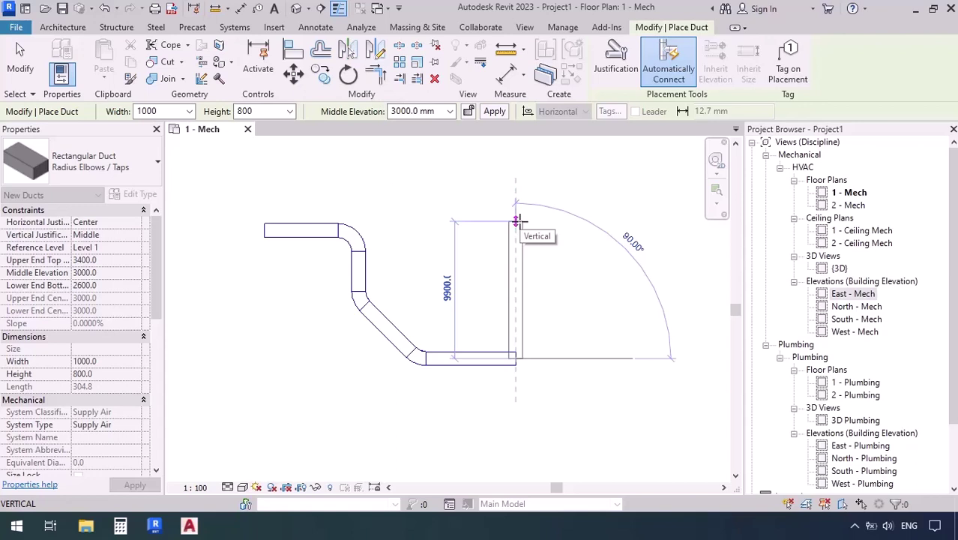
{"action": "key", "text": "Escape"}
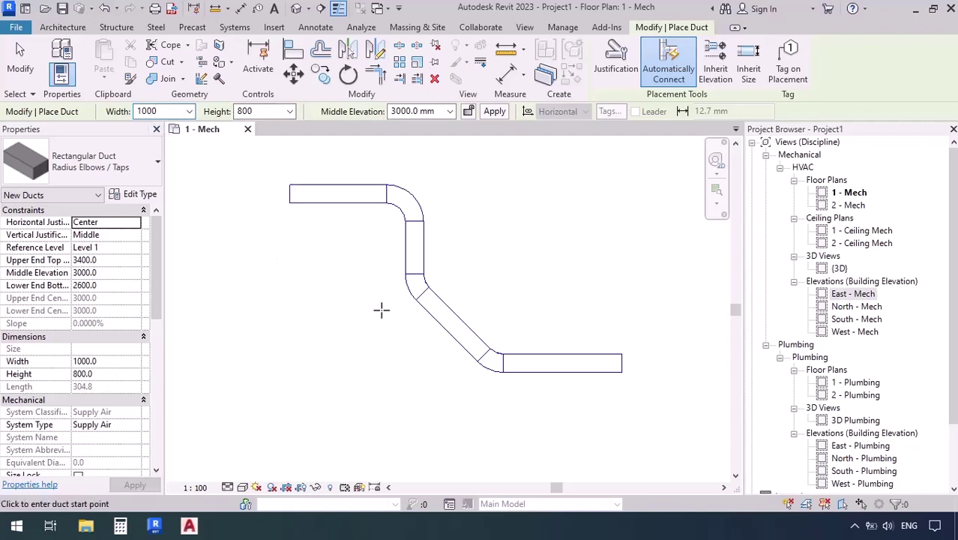
Draw a perpendicular branch duct up the plan from the centreline of the lower horizontal duct.
{"action": "scroll", "coordinate": [596, 390], "scroll_direction": "up", "scroll_amount": 3}
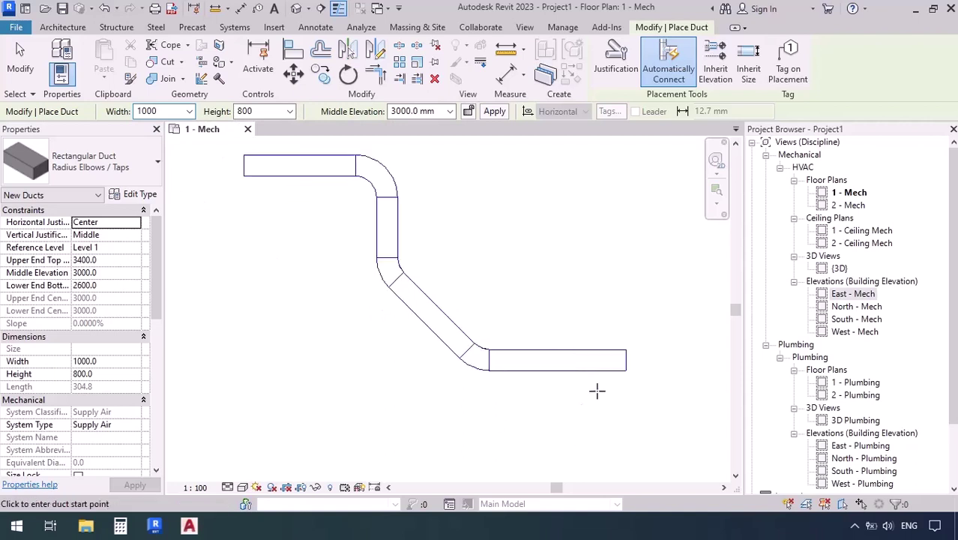
{"action": "middle_click_drag", "start_coordinate": [543, 400], "coordinate": [540, 453]}
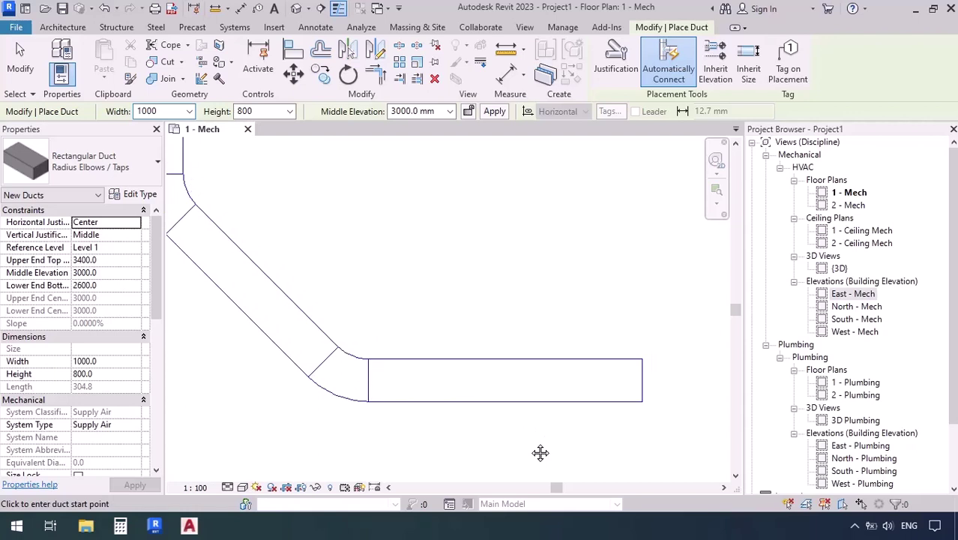
{"action": "left_click", "coordinate": [491, 383]}
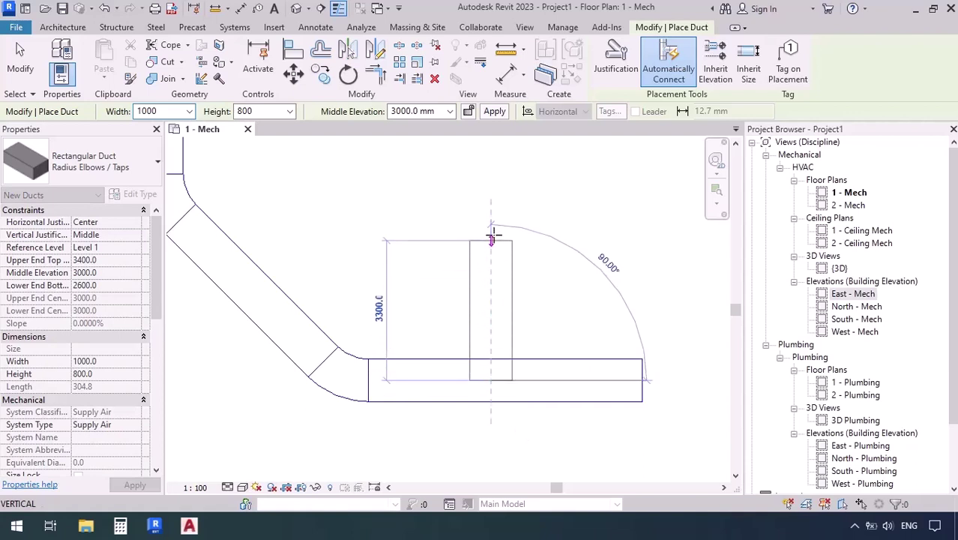
{"action": "left_click", "coordinate": [492, 220]}
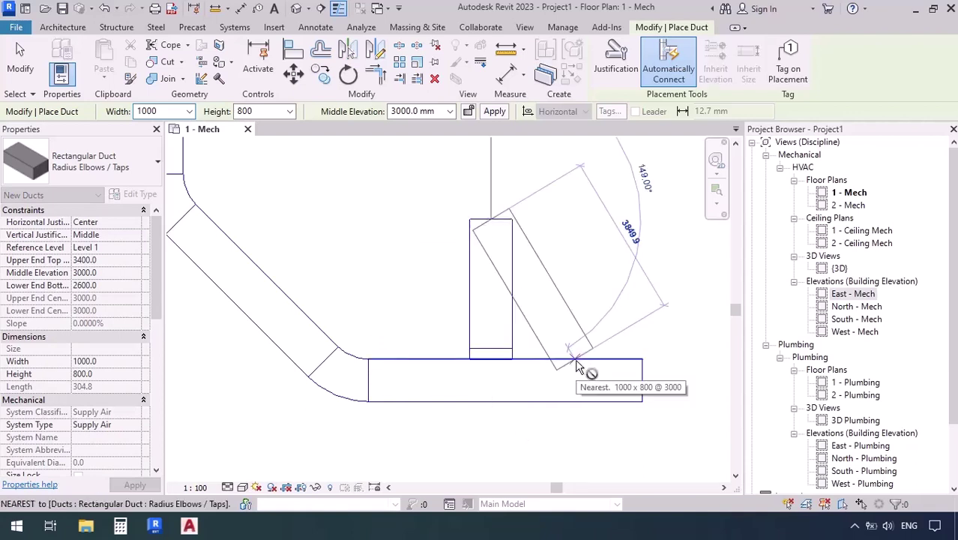
{"action": "key", "text": "Escape"}
Draw a perpendicular branch duct down the plan from the centreline of the upper horizontal duct, near its open end.
{"action": "scroll", "coordinate": [637, 383], "scroll_direction": "down", "scroll_amount": 3}
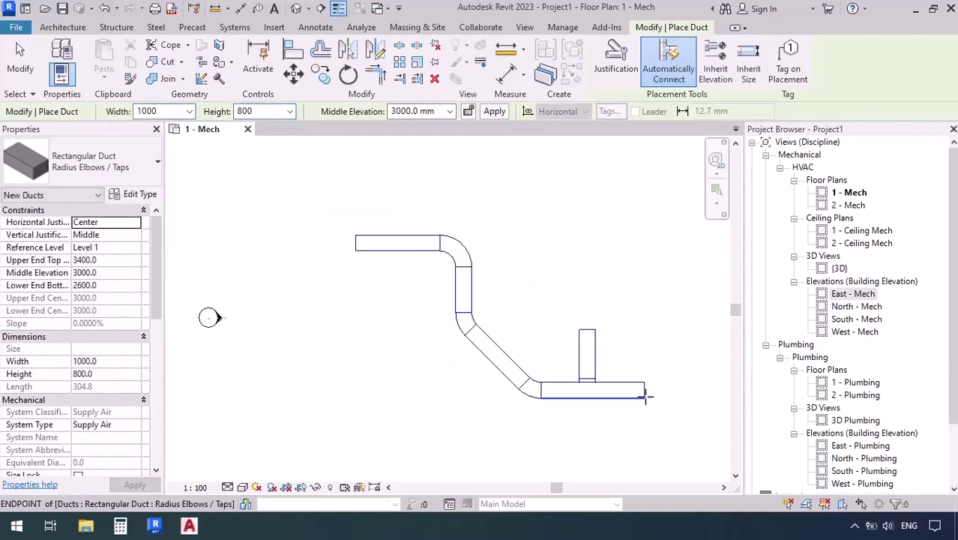
{"action": "scroll", "coordinate": [424, 283], "scroll_direction": "up", "scroll_amount": 5}
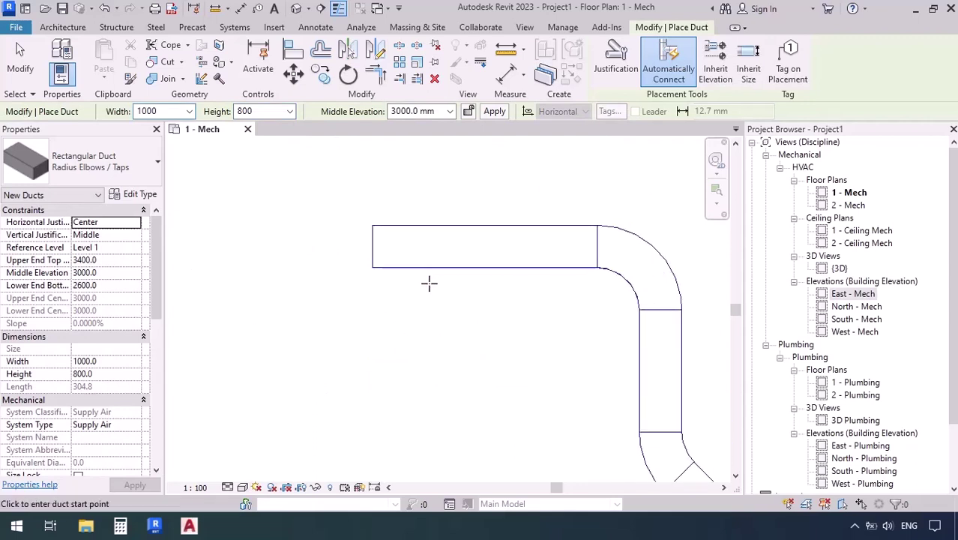
{"action": "scroll", "coordinate": [429, 283], "scroll_direction": "up", "scroll_amount": 2}
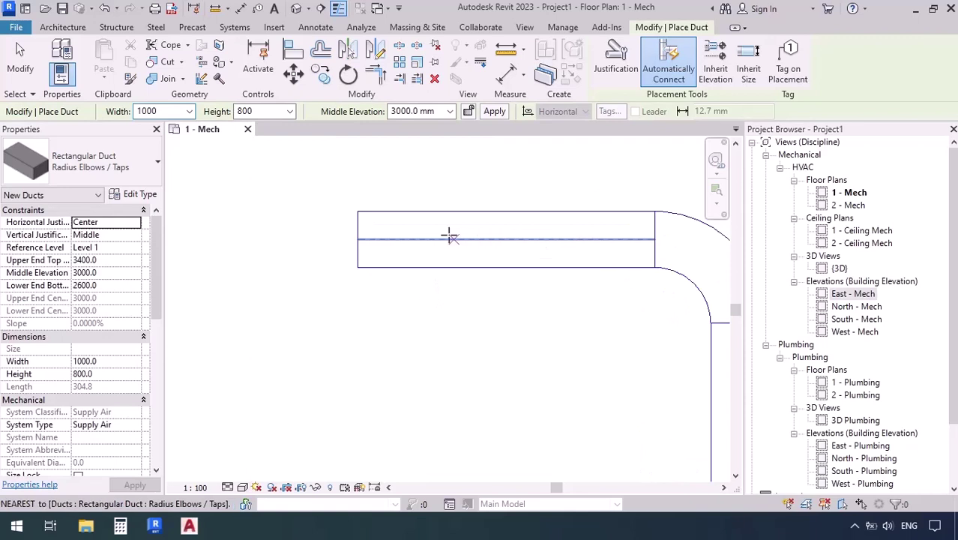
{"action": "left_click", "coordinate": [406, 238]}
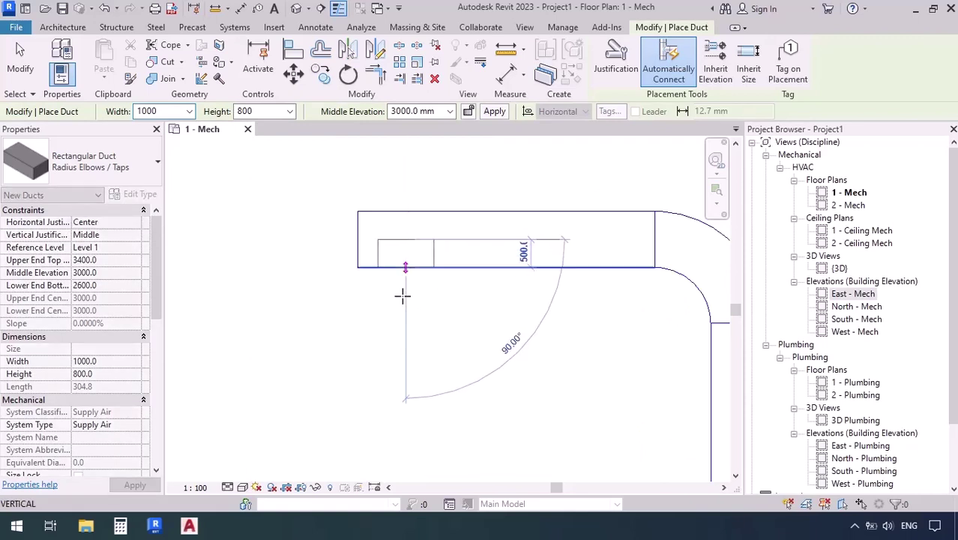
{"action": "left_click", "coordinate": [405, 395]}
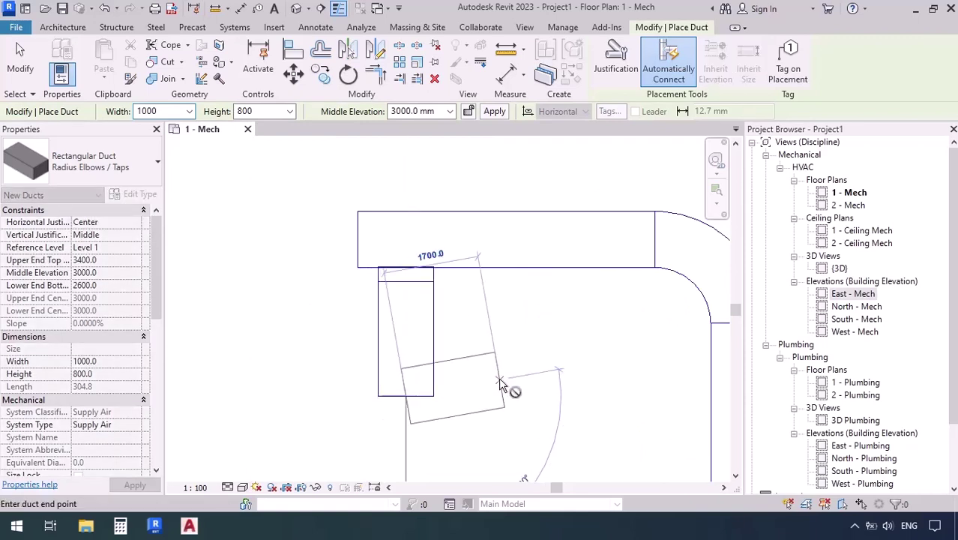
{"action": "key", "text": "Escape"}
{"action": "key", "text": "Escape"}
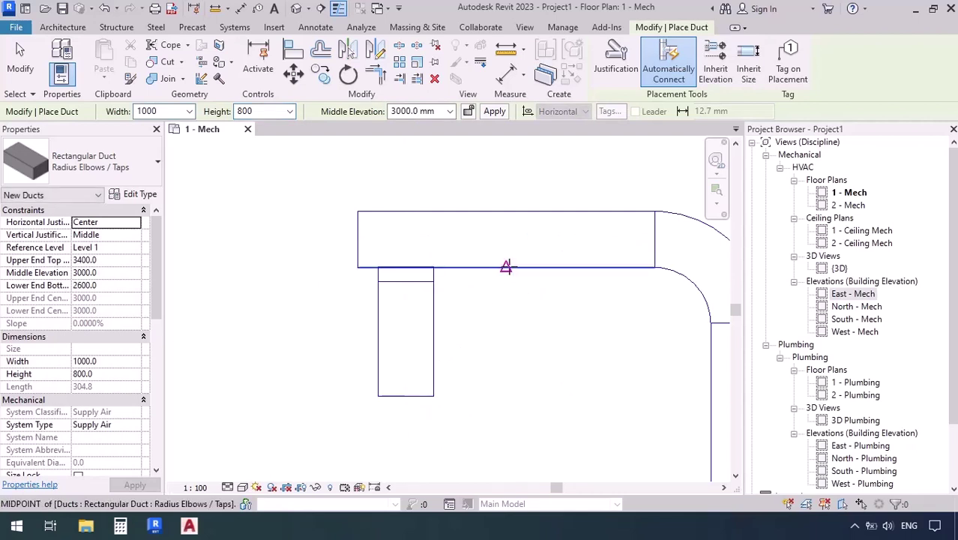
Add two more parallel branches down from the upper horizontal duct, starting at its edges and ending level with the first branch.
{"action": "left_click", "coordinate": [499, 267]}
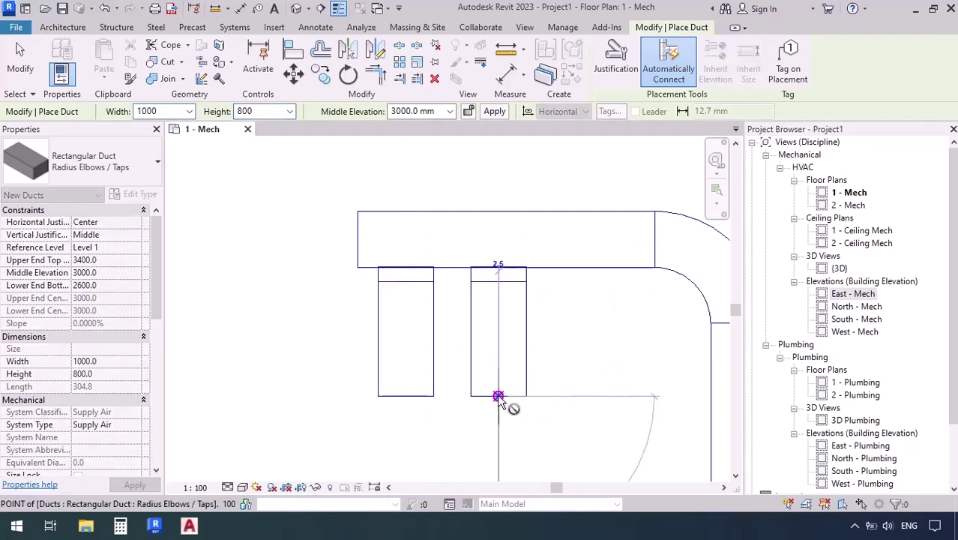
{"action": "left_click", "coordinate": [498, 396]}
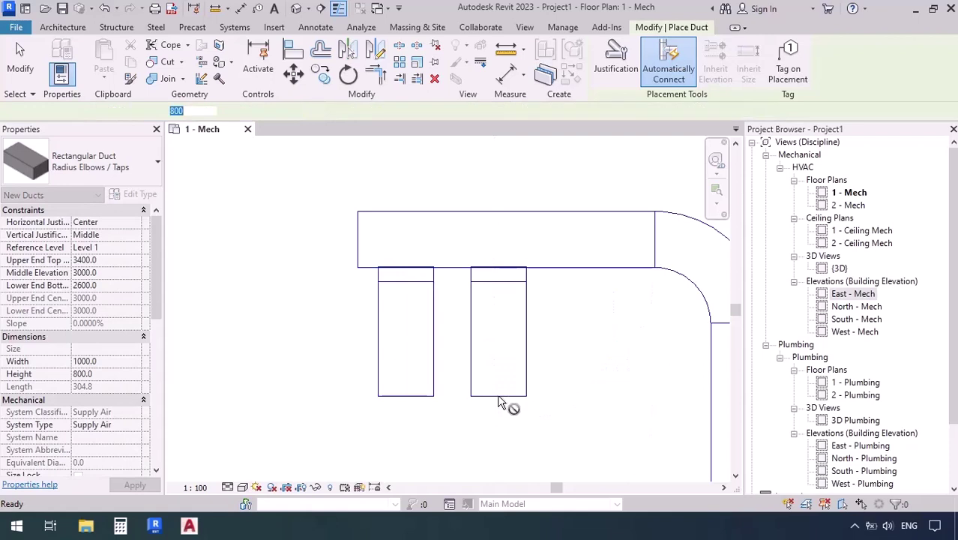
{"action": "left_click", "coordinate": [596, 212]}
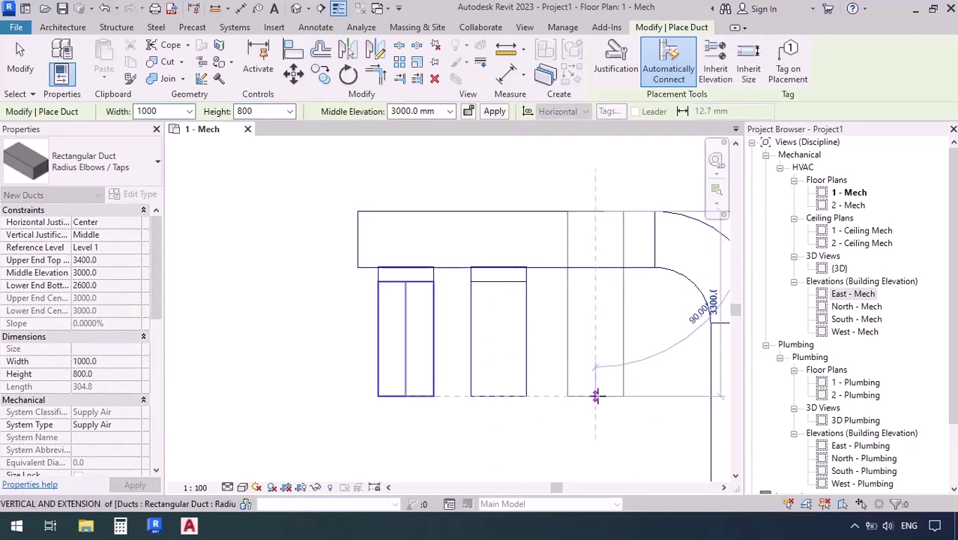
{"action": "left_click", "coordinate": [595, 395]}
{"action": "scroll", "coordinate": [577, 427], "scroll_direction": "down", "scroll_amount": 2}
{"action": "key", "text": "Escape"}
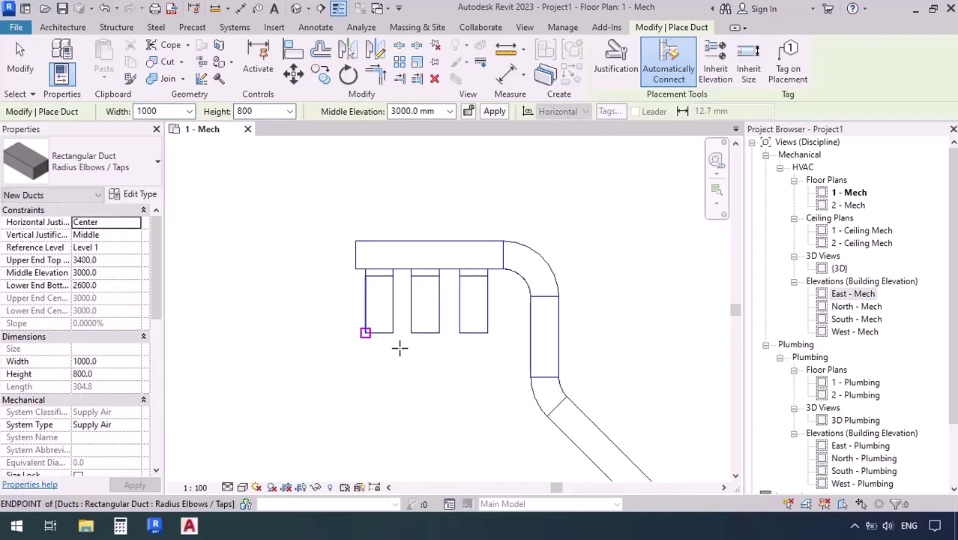
Select the whole duct run with its branches using a selection window and delete it.
{"action": "middle_click_drag", "start_coordinate": [466, 390], "coordinate": [455, 385]}
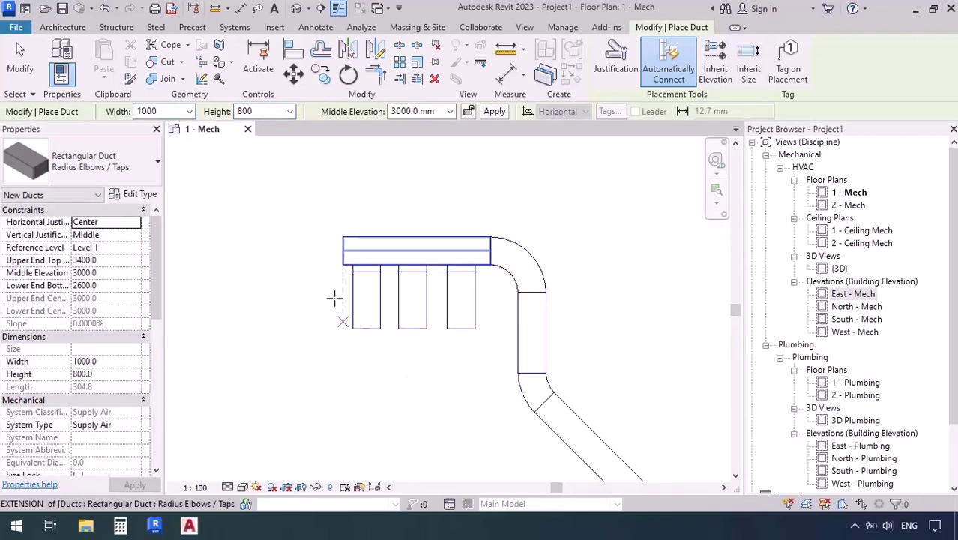
{"action": "scroll", "coordinate": [314, 293], "scroll_direction": "down", "scroll_amount": 3}
{"action": "scroll", "coordinate": [378, 360], "scroll_direction": "down", "scroll_amount": 1}
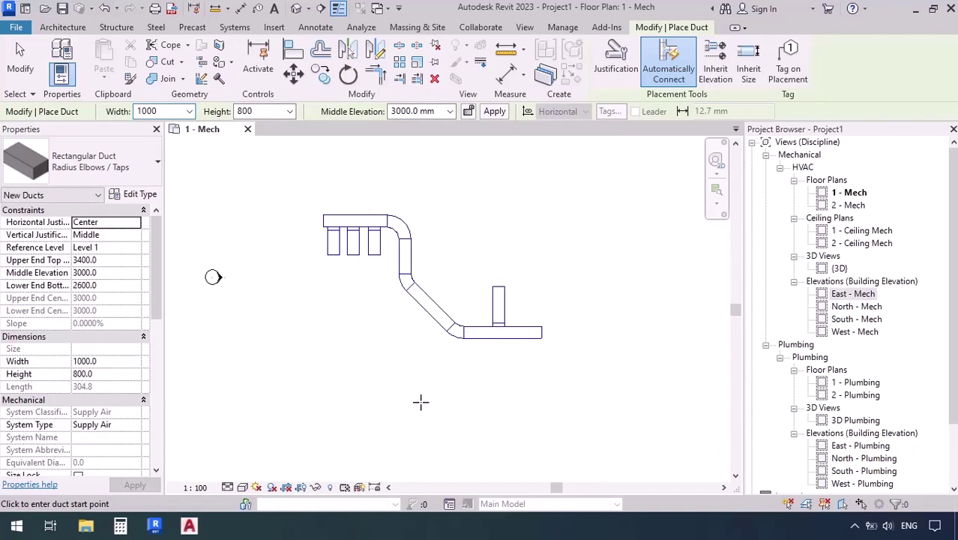
{"action": "key", "text": "Escape"}
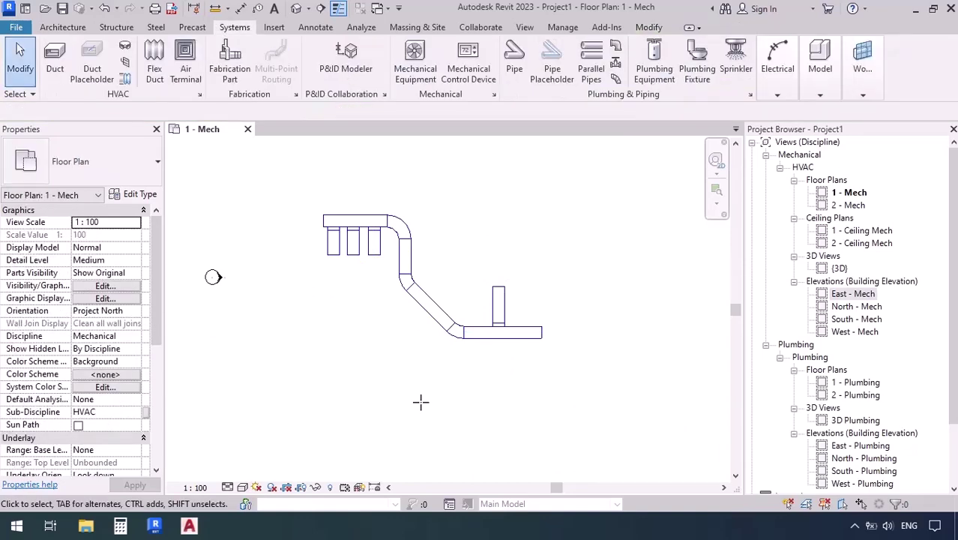
{"action": "left_click_drag", "start_coordinate": [284, 177], "coordinate": [563, 369]}
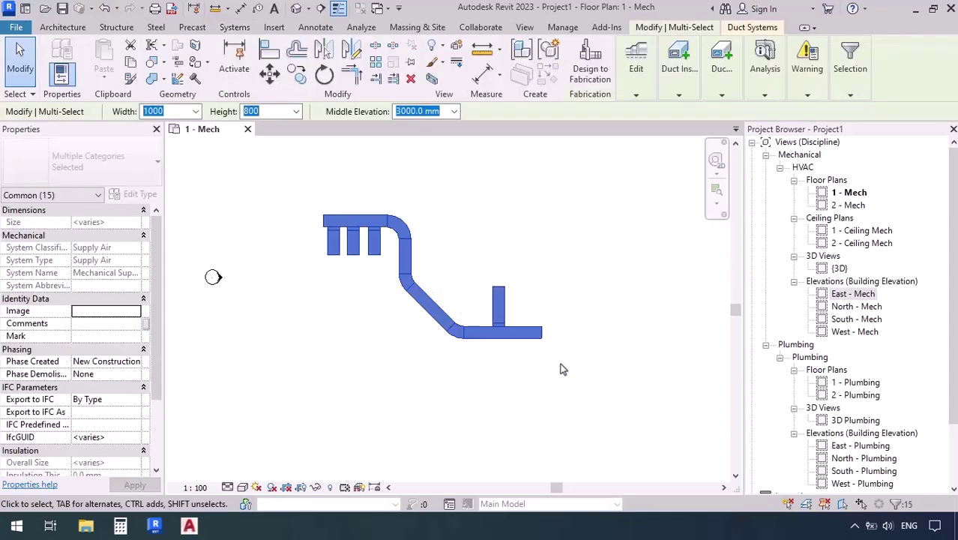
{"action": "key", "text": "Delete"}
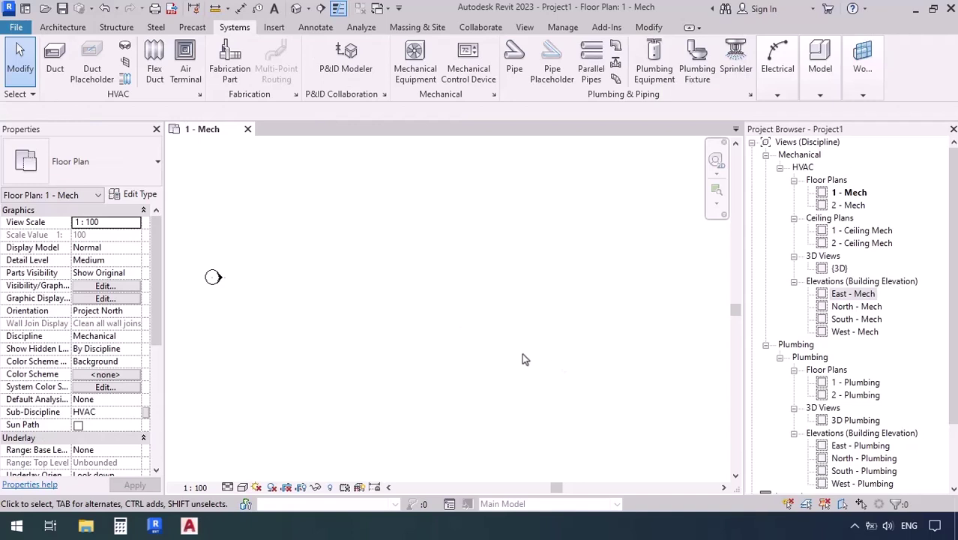
Draw an L-shaped 1000 x 800 mm Radius Elbows / Taps duct at 3000 mm elevation, running right and turning down the plan.
{"action": "key", "text": "d"}
{"action": "key", "text": "t"}
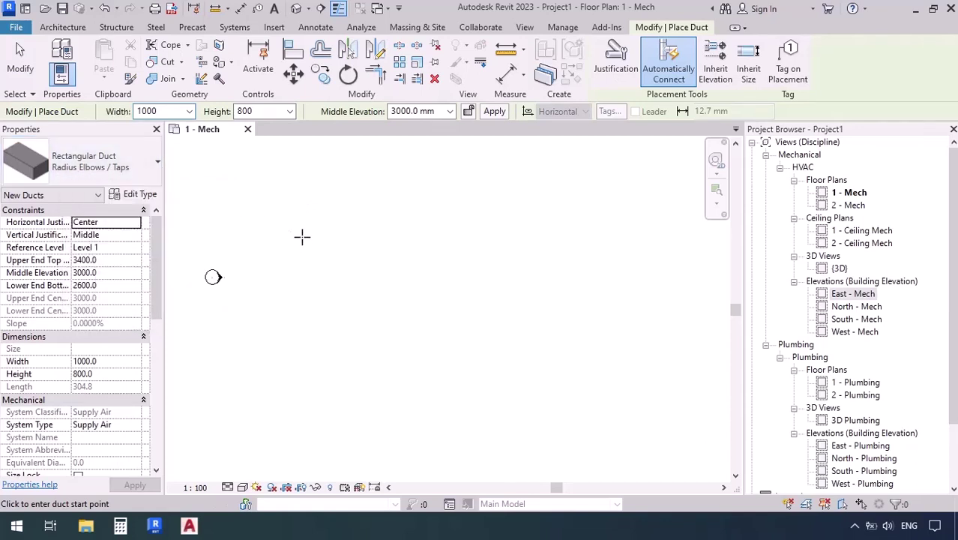
{"action": "left_click", "coordinate": [282, 227]}
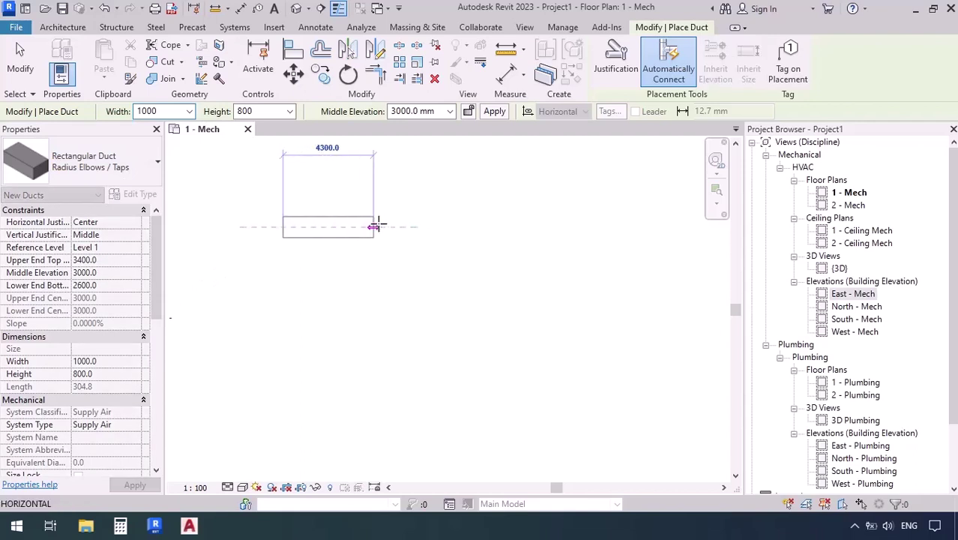
{"action": "left_click", "coordinate": [413, 226]}
{"action": "left_click", "coordinate": [414, 338]}
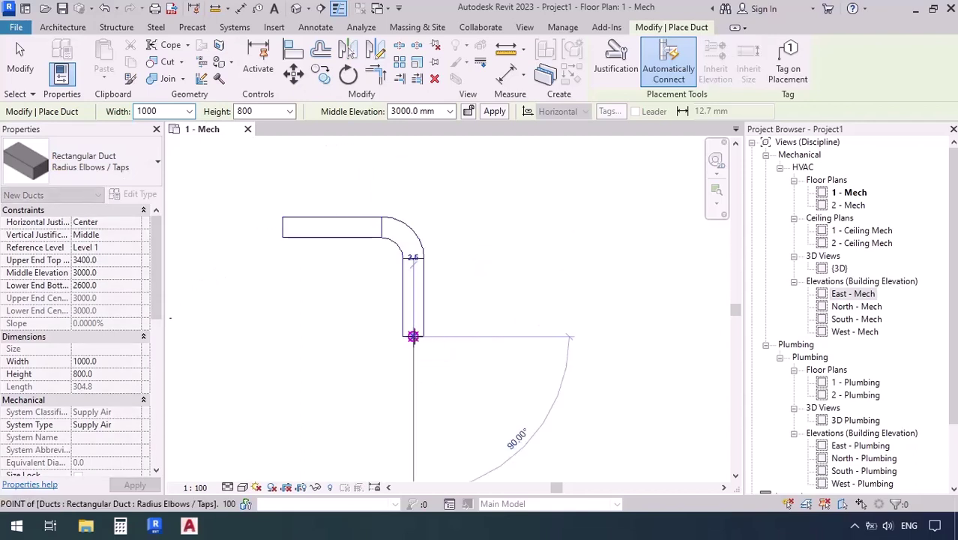
{"action": "key", "text": "Escape"}
{"action": "key", "text": "Escape"}
{"action": "scroll", "coordinate": [377, 267], "scroll_direction": "up", "scroll_amount": 3}
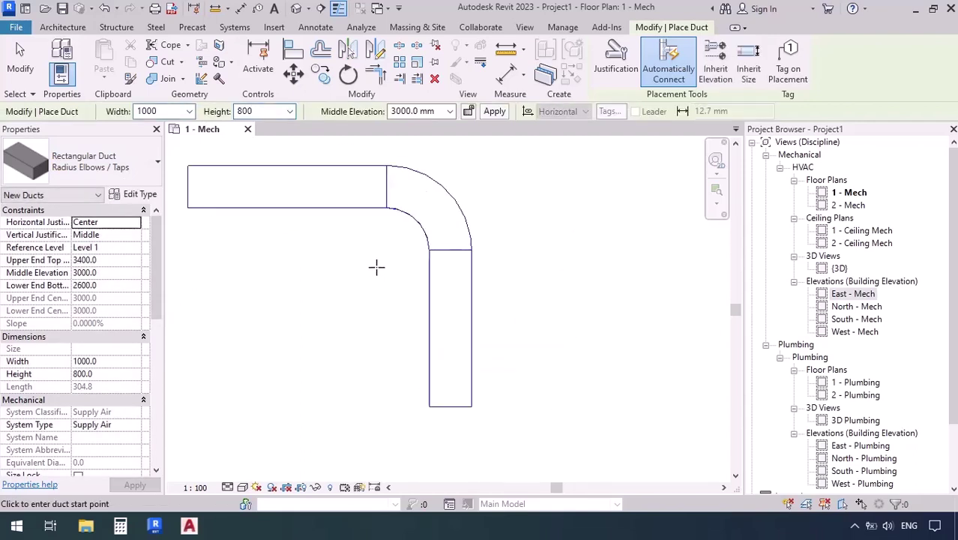
{"action": "middle_click_drag", "start_coordinate": [376, 267], "coordinate": [400, 325]}
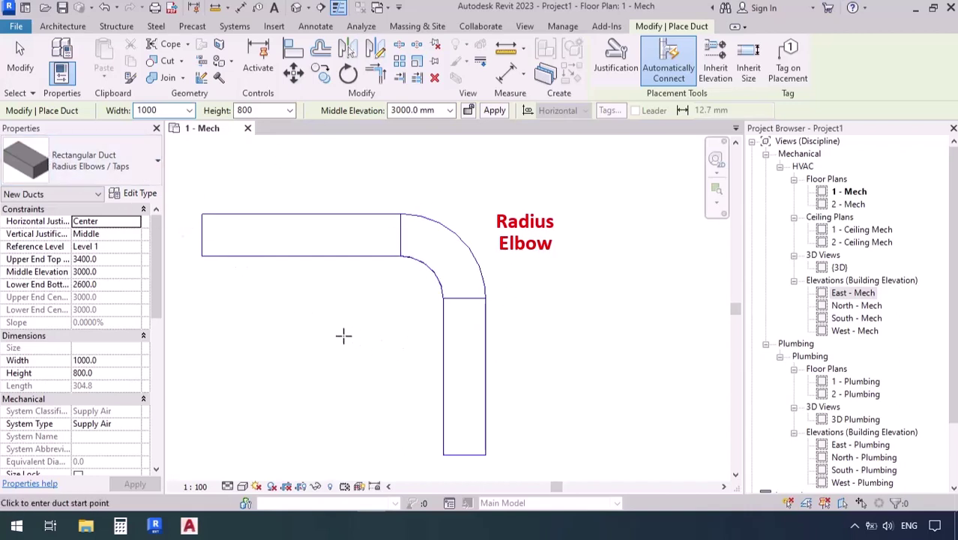
{"action": "middle_click_drag", "start_coordinate": [354, 346], "coordinate": [404, 364]}
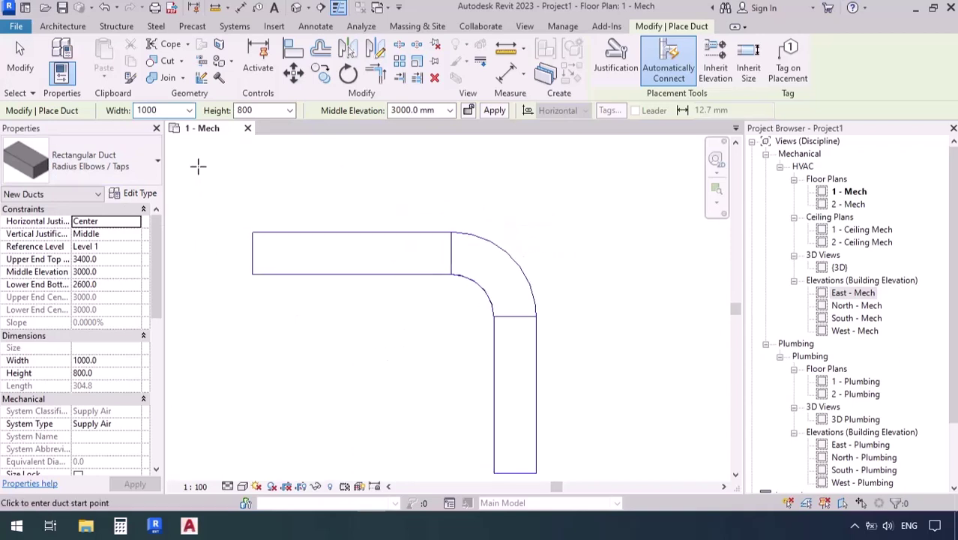
Draw a 500 x 500 mm branch duct perpendicularly up the plan from the centreline of the horizontal duct.
{"action": "left_click", "coordinate": [173, 110]}
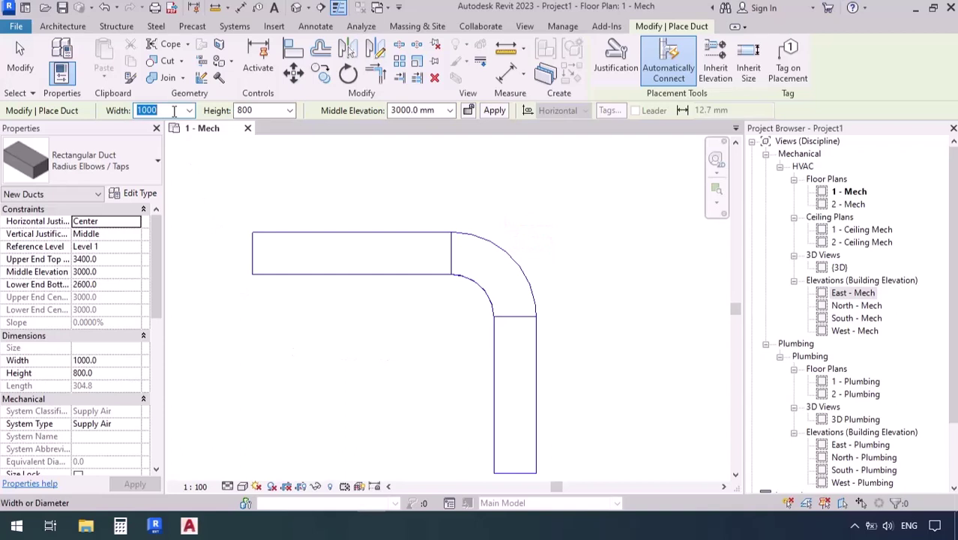
{"action": "type", "text": "500"}
{"action": "key", "text": "Return"}
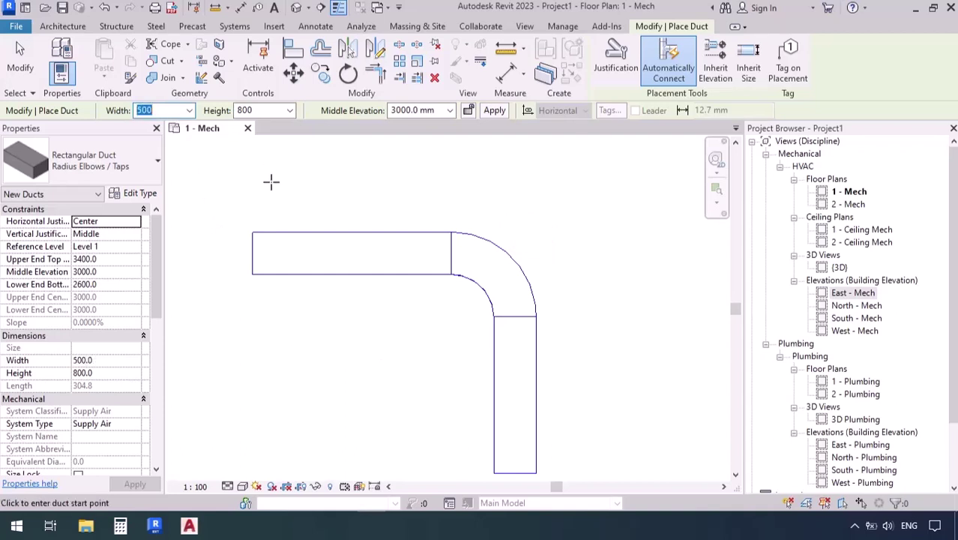
{"action": "left_click", "coordinate": [268, 111]}
{"action": "type", "text": "500"}
{"action": "key", "text": "Return"}
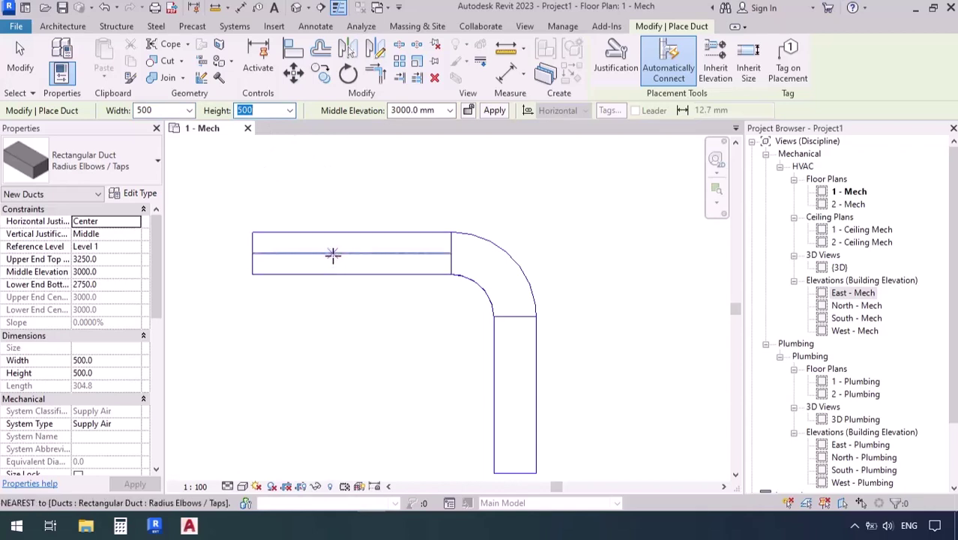
{"action": "left_click", "coordinate": [334, 256]}
{"action": "middle_click_drag", "start_coordinate": [336, 263], "coordinate": [351, 330]}
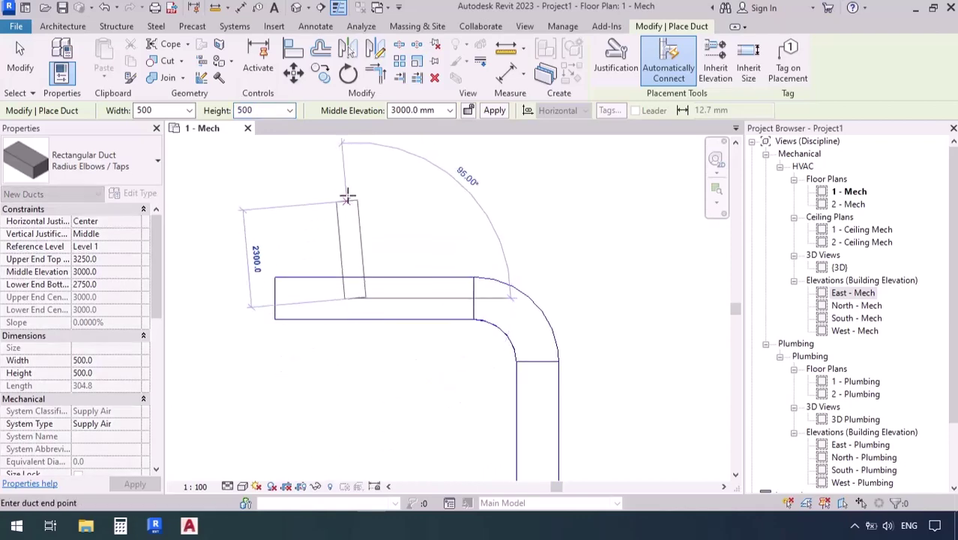
{"action": "left_click", "coordinate": [355, 182]}
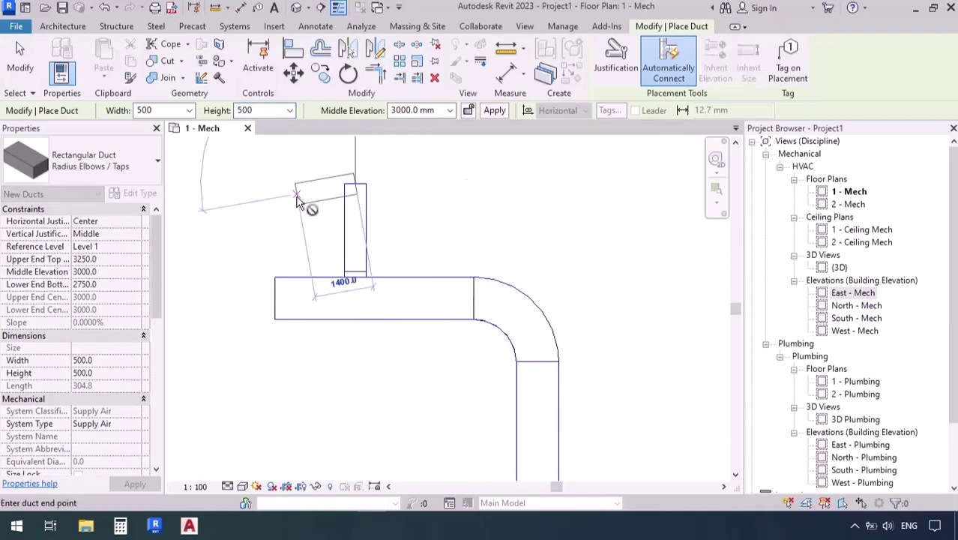
{"action": "key", "text": "Escape"}
{"action": "key", "text": "Escape"}
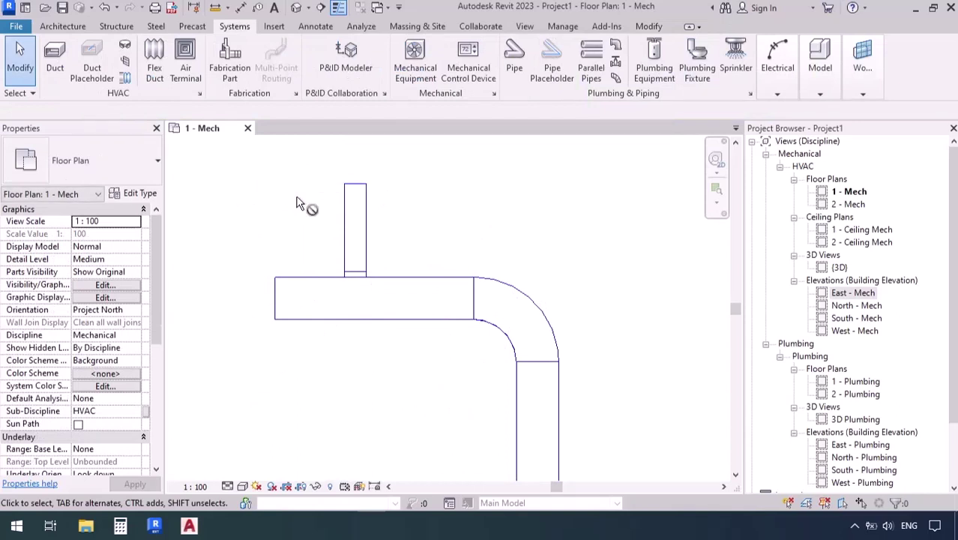
Open the default 3D view and orbit to examine how the branch duct connects to the main duct.
{"action": "scroll", "coordinate": [297, 203], "scroll_direction": "down", "scroll_amount": 1}
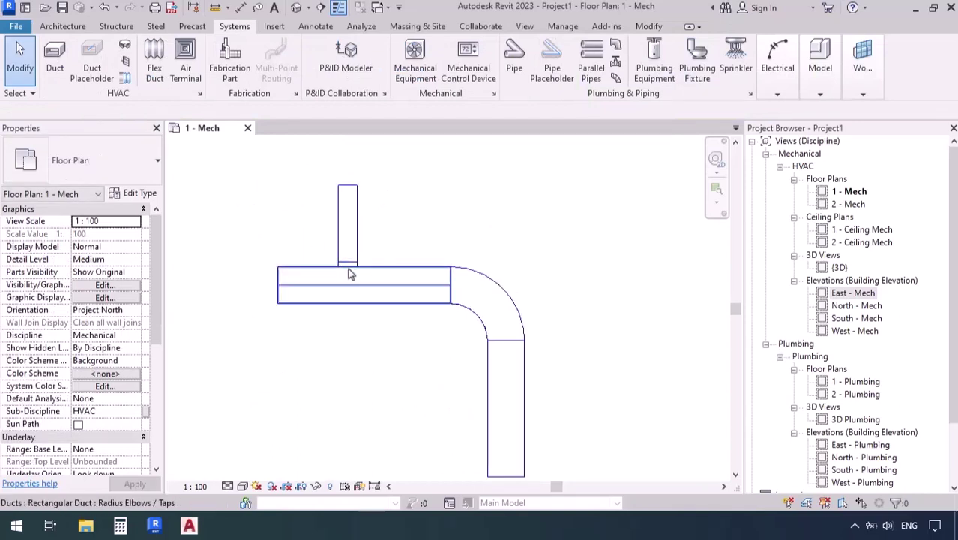
{"action": "middle_click_drag", "start_coordinate": [360, 395], "coordinate": [348, 390]}
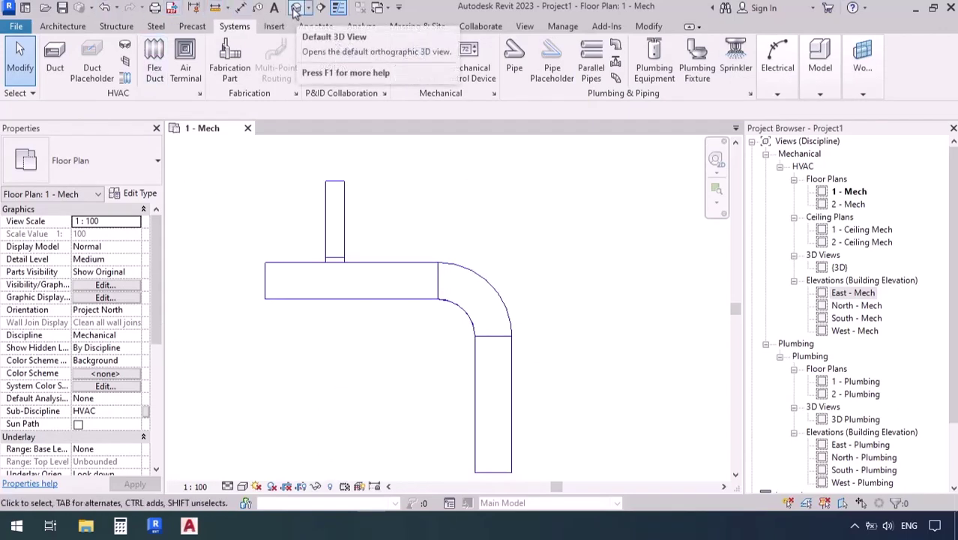
{"action": "left_click", "coordinate": [296, 9]}
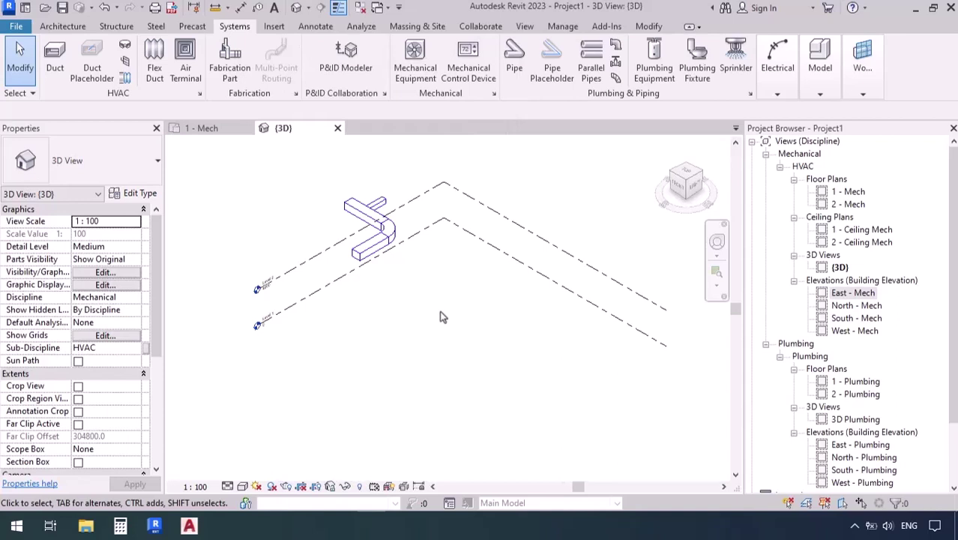
{"action": "middle_click_drag", "start_coordinate": [441, 315], "coordinate": [441, 315], "text": "shift"}
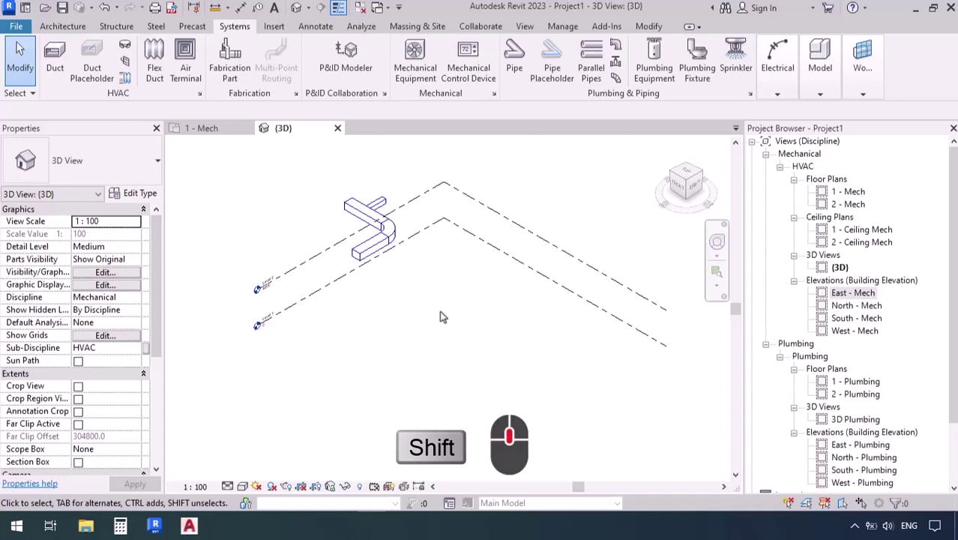
{"action": "middle_click_drag", "start_coordinate": [441, 316], "coordinate": [268, 315], "text": "shift"}
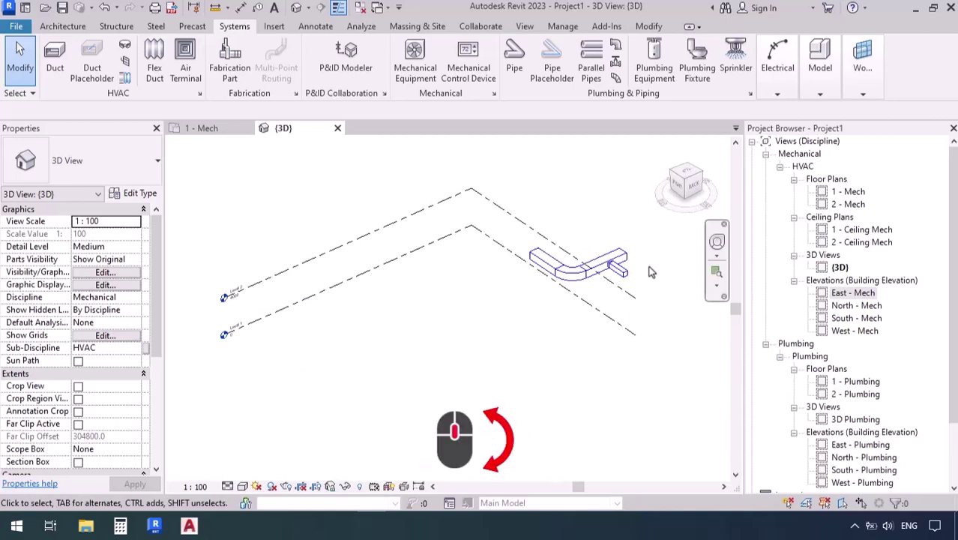
{"action": "scroll", "coordinate": [651, 273], "scroll_direction": "up", "scroll_amount": 6}
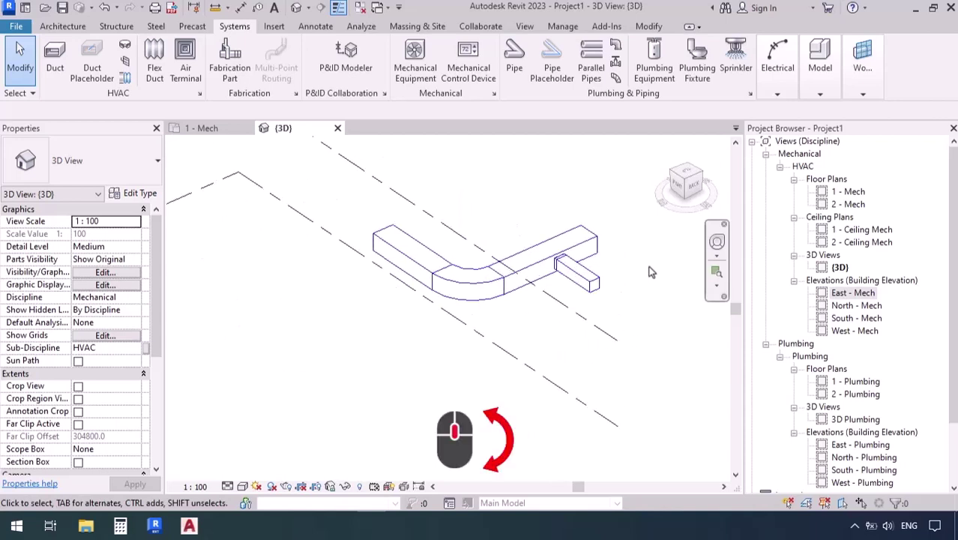
{"action": "scroll", "coordinate": [566, 263], "scroll_direction": "up", "scroll_amount": 1}
{"action": "middle_click_drag", "start_coordinate": [632, 289], "coordinate": [621, 306]}
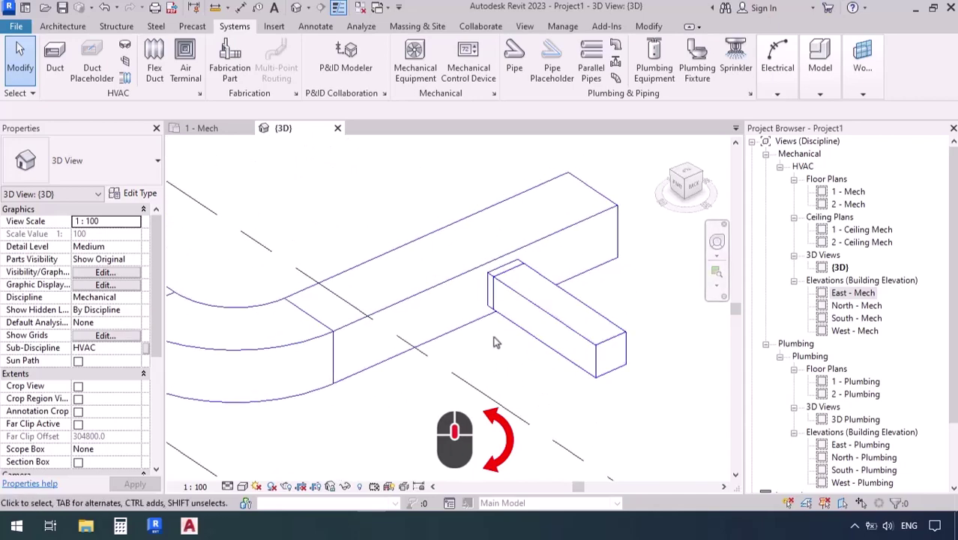
{"action": "scroll", "coordinate": [494, 342], "scroll_direction": "down", "scroll_amount": 4}
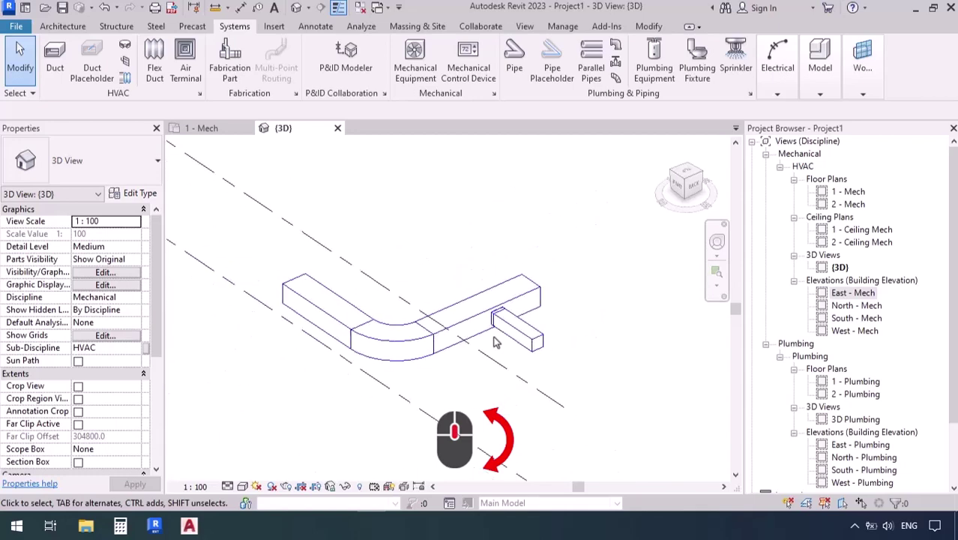
{"action": "scroll", "coordinate": [494, 342], "scroll_direction": "up", "scroll_amount": 5}
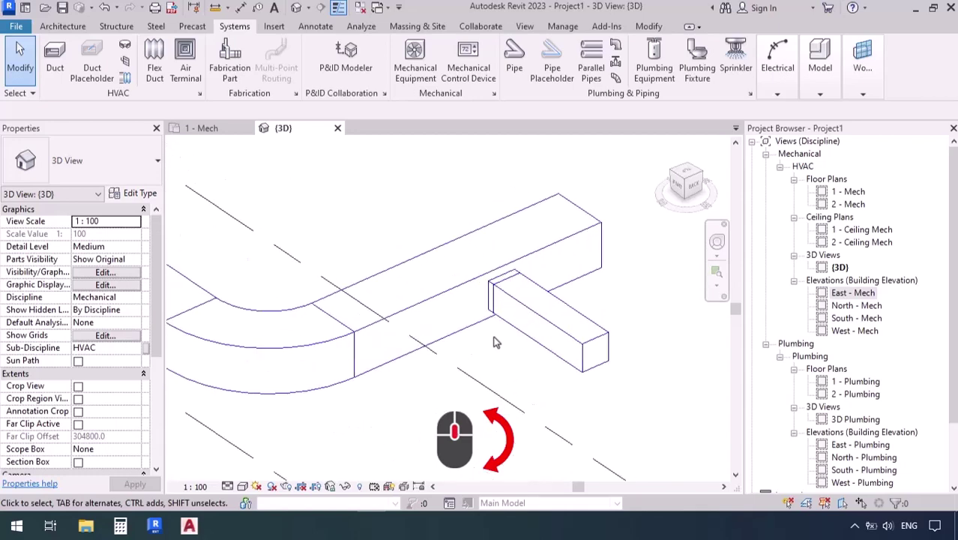
{"action": "middle_click_drag", "start_coordinate": [494, 342], "coordinate": [490, 379]}
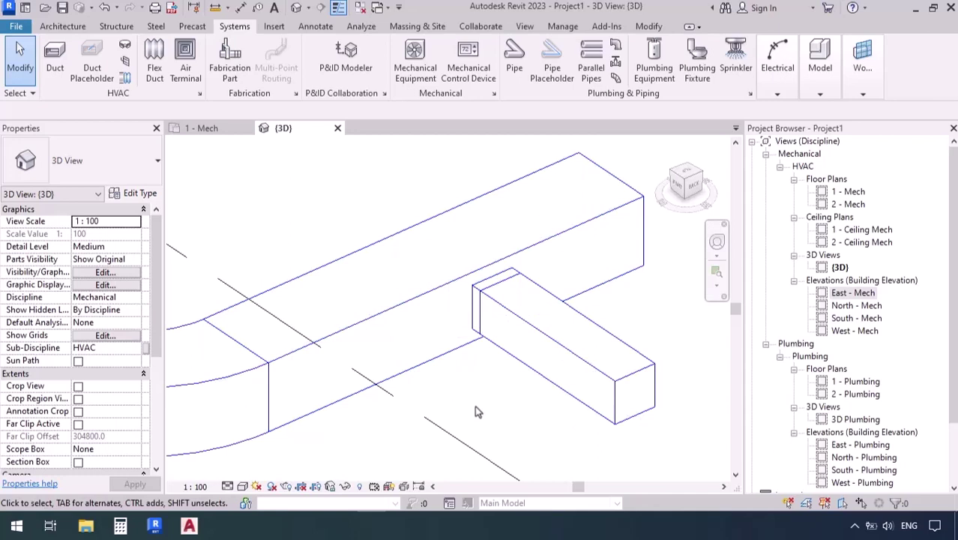
Tile the 3D view and the 1 - Mech plan side by side, framing the main duct and its tap branch in both.
{"action": "left_click", "coordinate": [522, 29]}
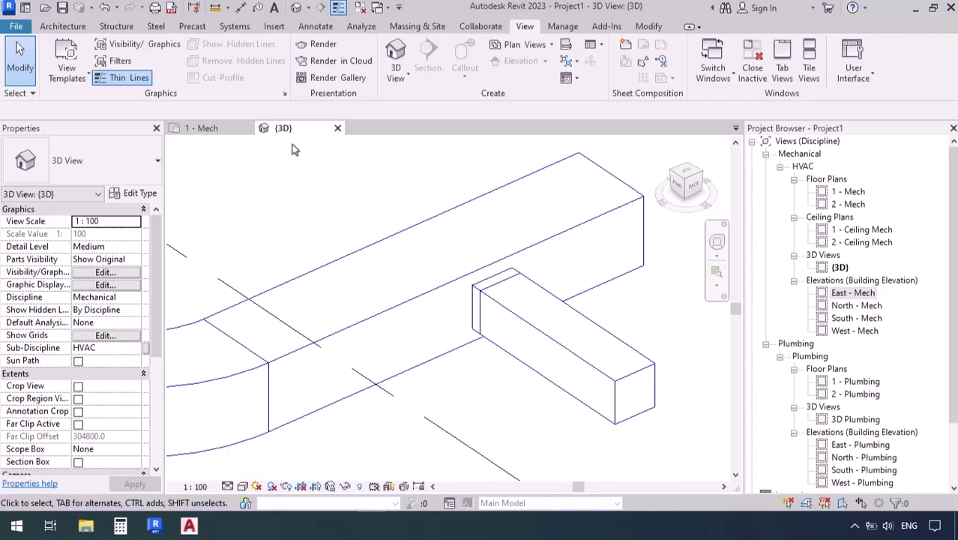
{"action": "left_click", "coordinate": [809, 61]}
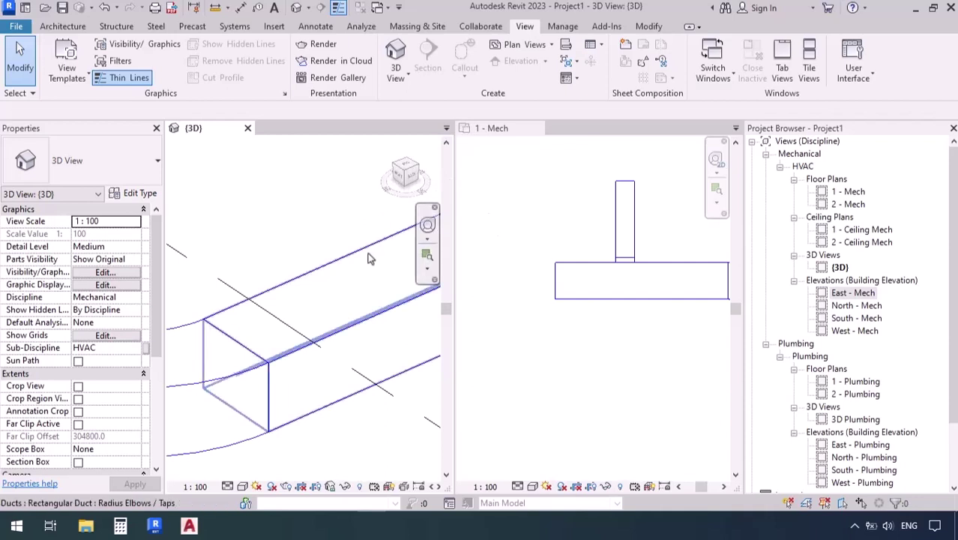
{"action": "scroll", "coordinate": [274, 284], "scroll_direction": "down", "scroll_amount": 3}
{"action": "middle_click_drag", "start_coordinate": [274, 283], "coordinate": [270, 325]}
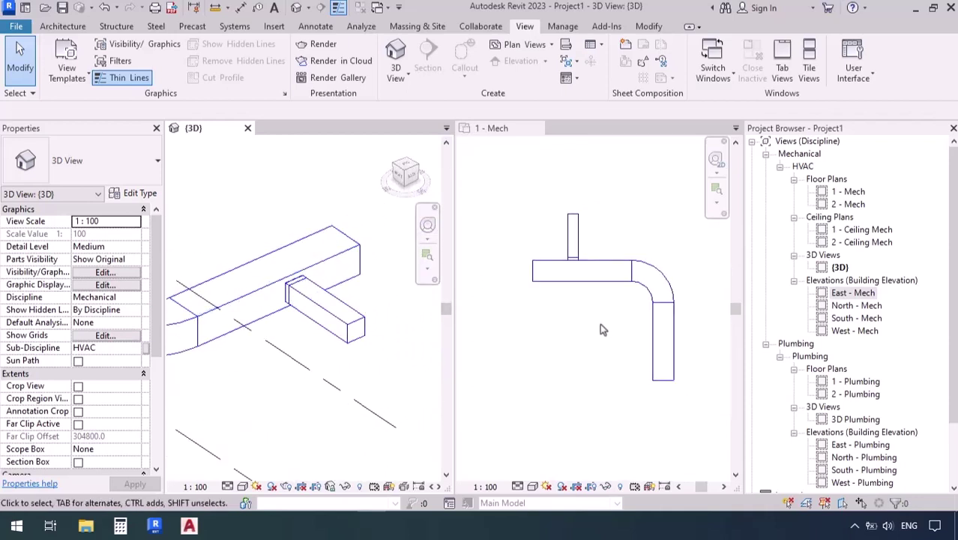
{"action": "left_click", "coordinate": [580, 315]}
{"action": "scroll", "coordinate": [627, 339], "scroll_direction": "up", "scroll_amount": 1}
{"action": "middle_click_drag", "start_coordinate": [626, 339], "coordinate": [539, 319]}
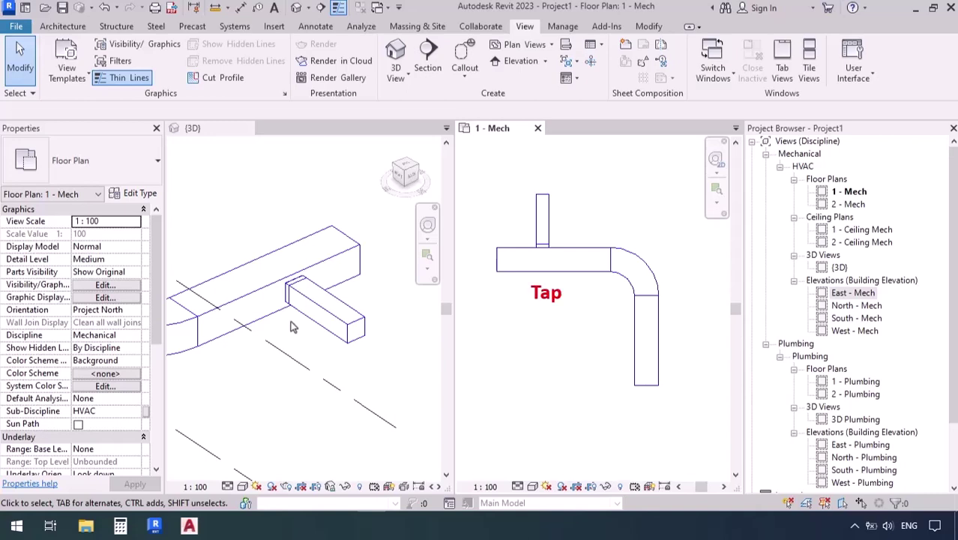
{"action": "left_click", "coordinate": [548, 276]}
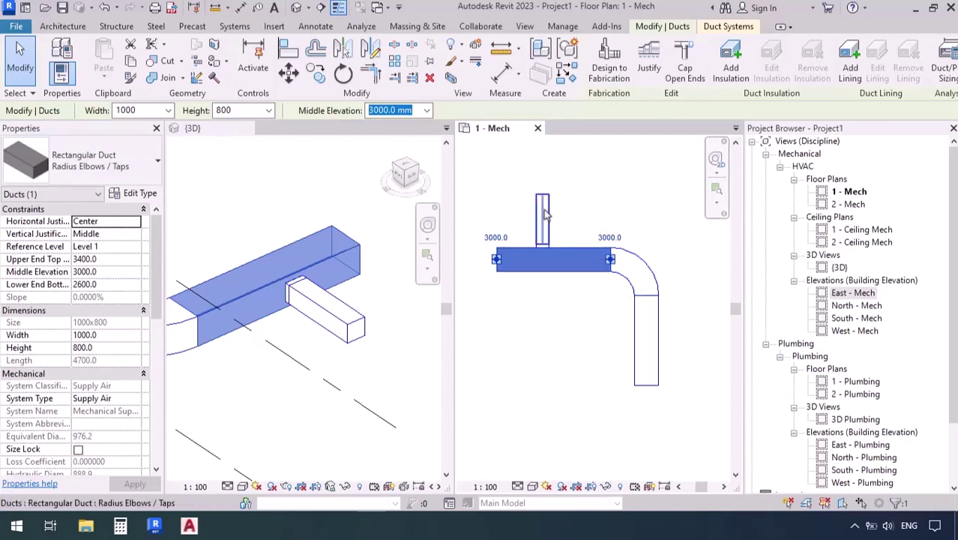
{"action": "left_click", "coordinate": [545, 306]}
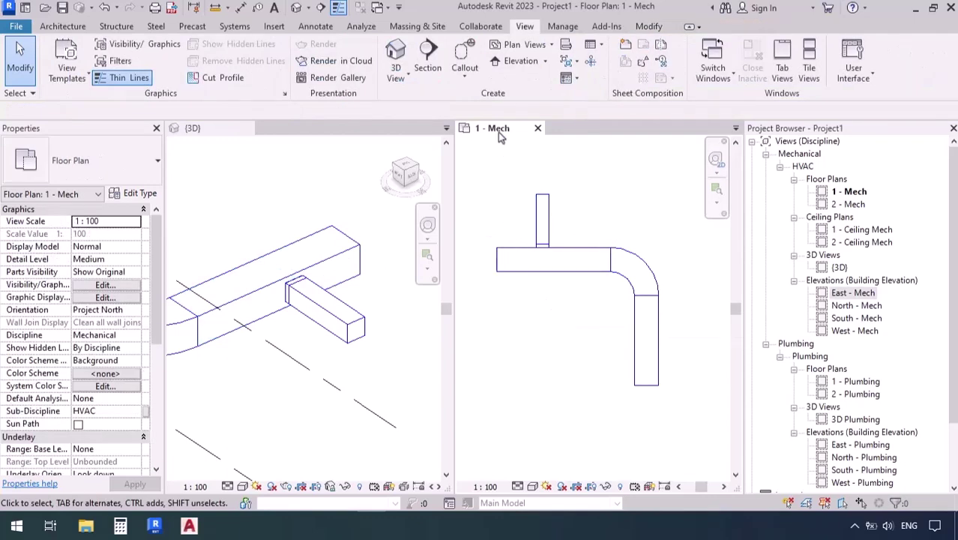
Return the tiled views to a single window with tabbed views.
{"action": "key", "text": "t"}
{"action": "key", "text": "w"}
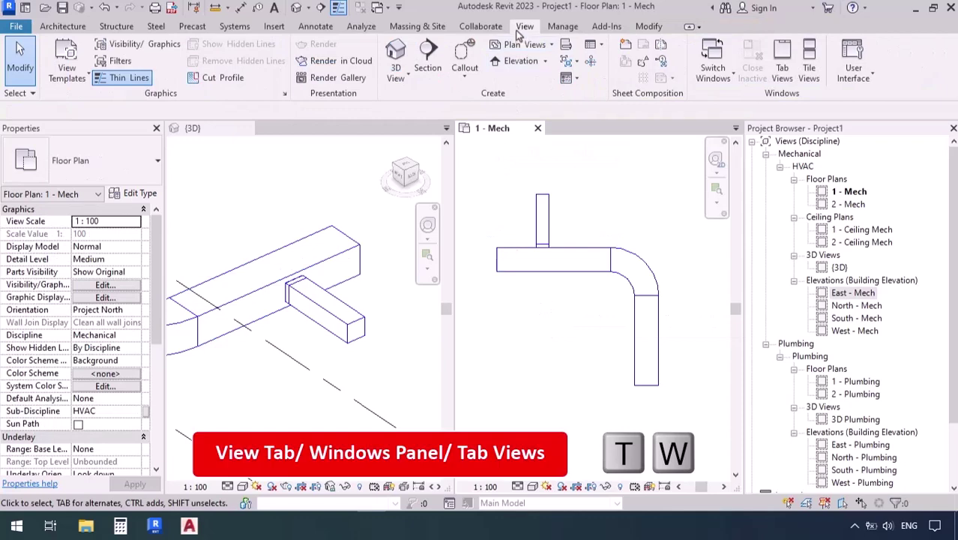
{"action": "left_click", "coordinate": [790, 73]}
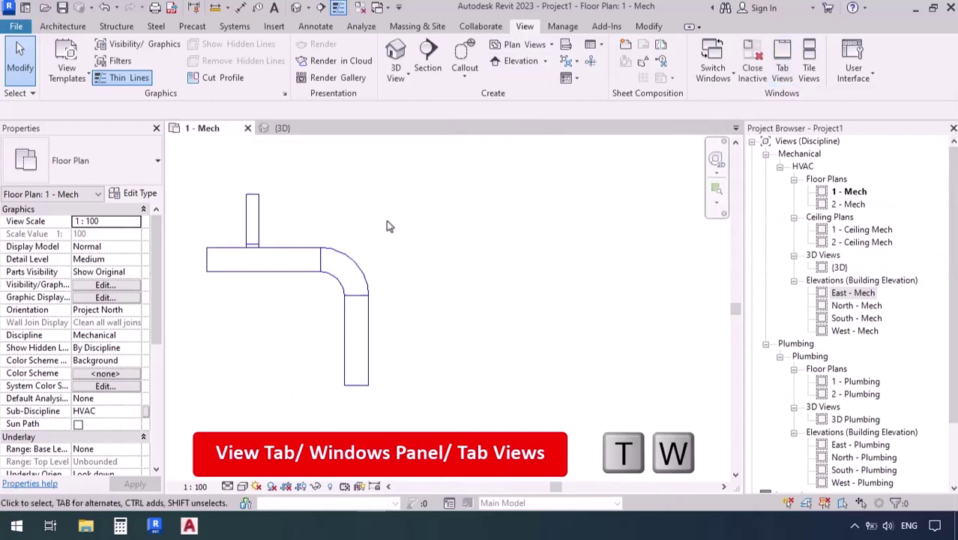
Look over the duct run in the 3D view and go back to the 1 - Mech plan.
{"action": "left_click", "coordinate": [285, 129]}
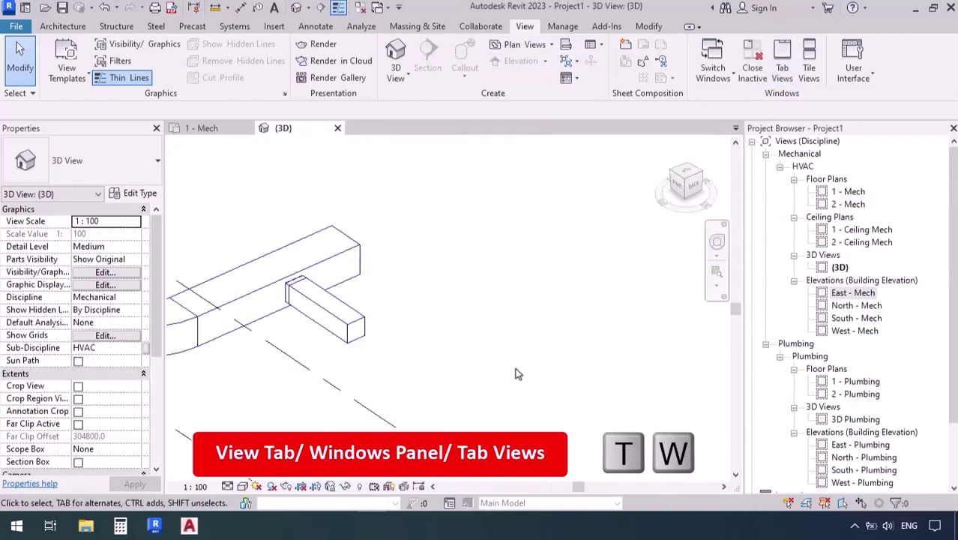
{"action": "middle_click_drag", "start_coordinate": [518, 374], "coordinate": [509, 262], "text": "shift"}
{"action": "left_click", "coordinate": [204, 129]}
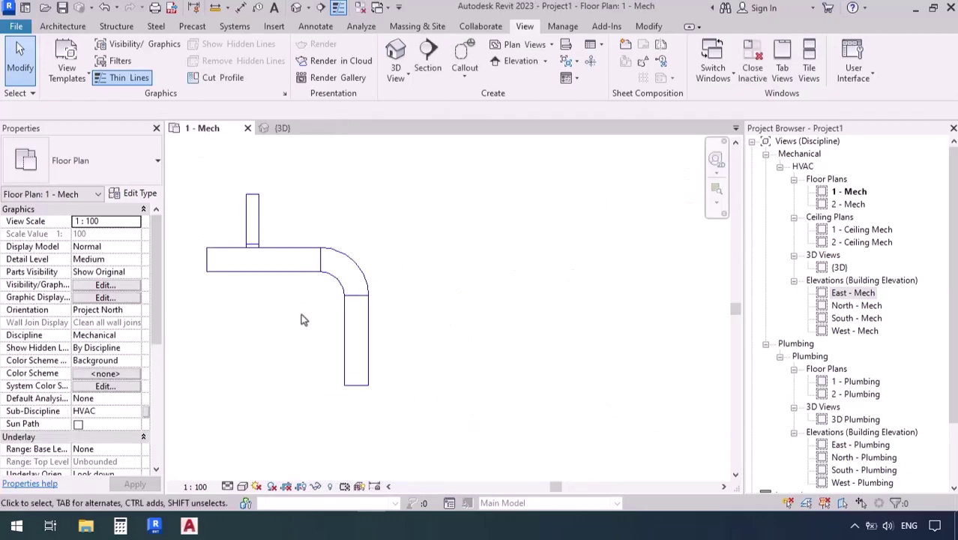
Start a new rectangular duct of type Radius Elbows / Tees with a width of 1000 mm and a height of 800 mm.
{"action": "left_click", "coordinate": [234, 28]}
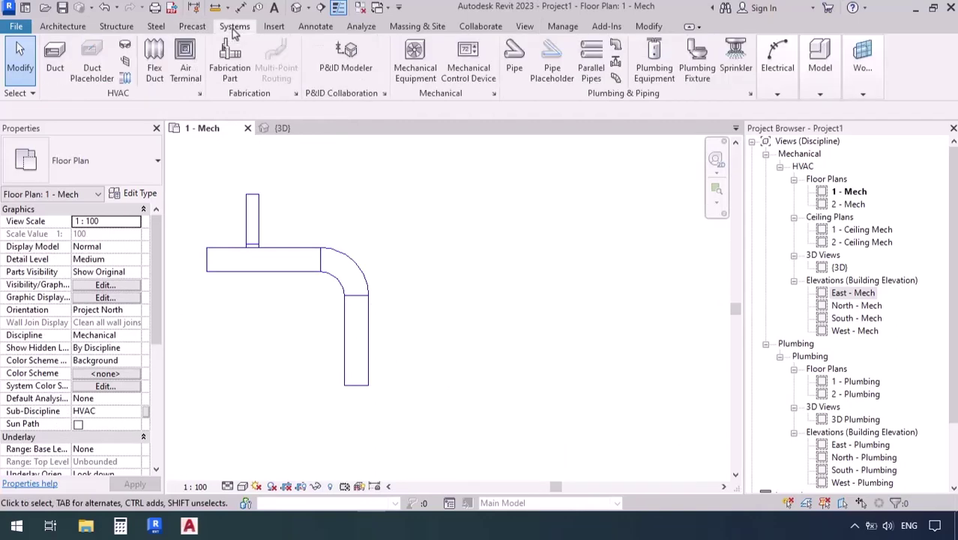
{"action": "left_click", "coordinate": [47, 78]}
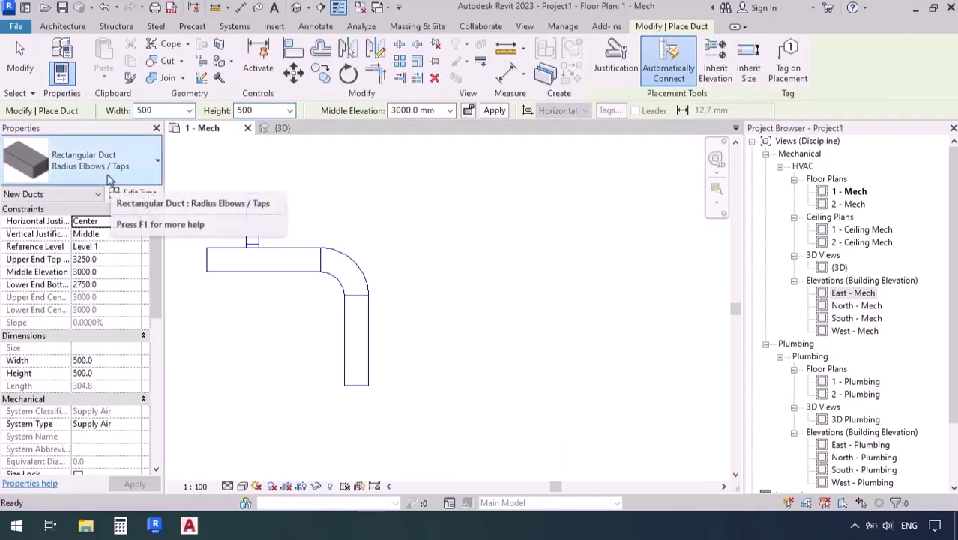
{"action": "left_click", "coordinate": [109, 176]}
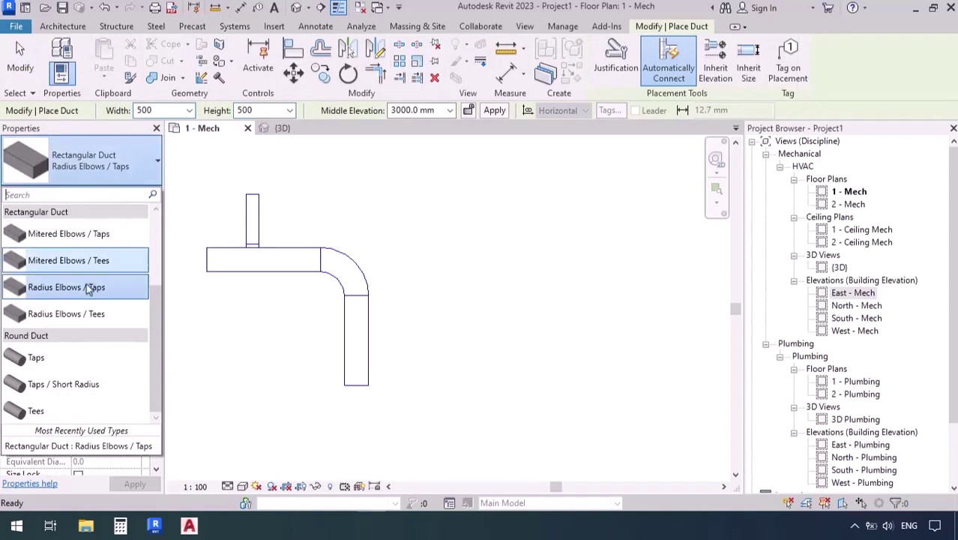
{"action": "mouse_move", "coordinate": [57, 322]}
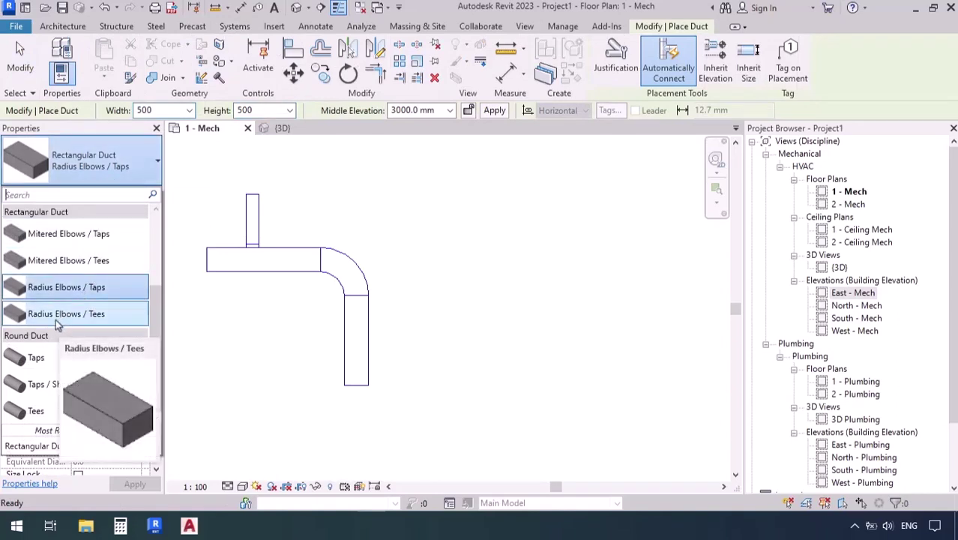
{"action": "left_click", "coordinate": [56, 315]}
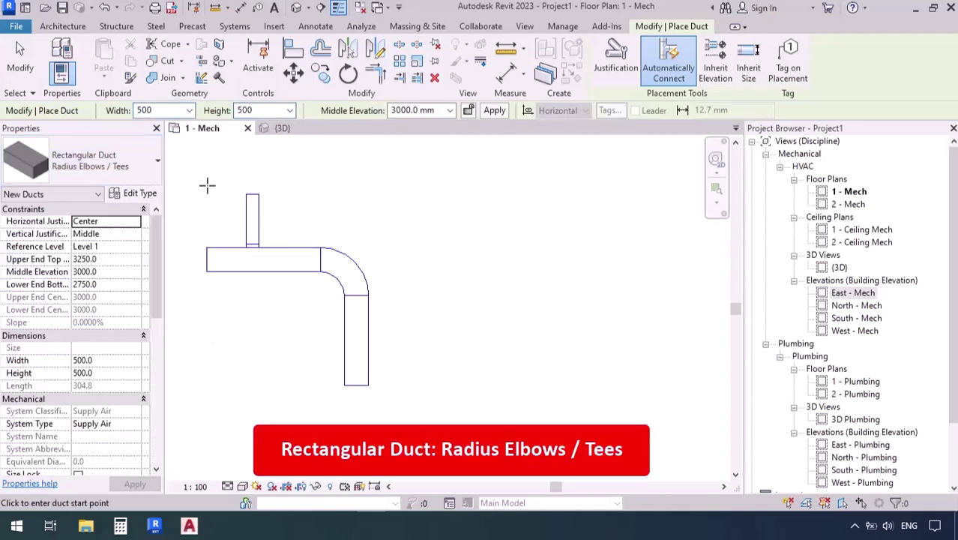
{"action": "left_click", "coordinate": [172, 112]}
{"action": "type", "text": "1000"}
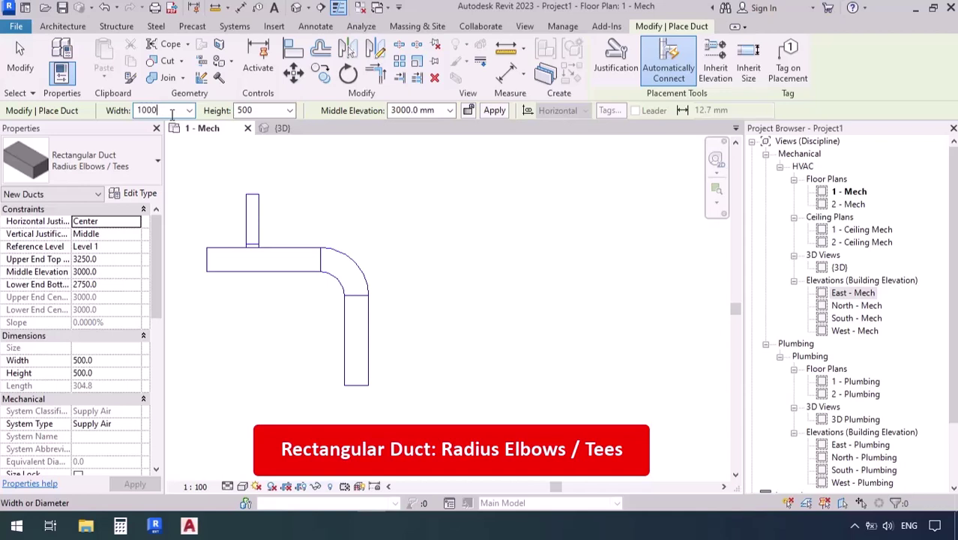
{"action": "key", "text": "Return"}
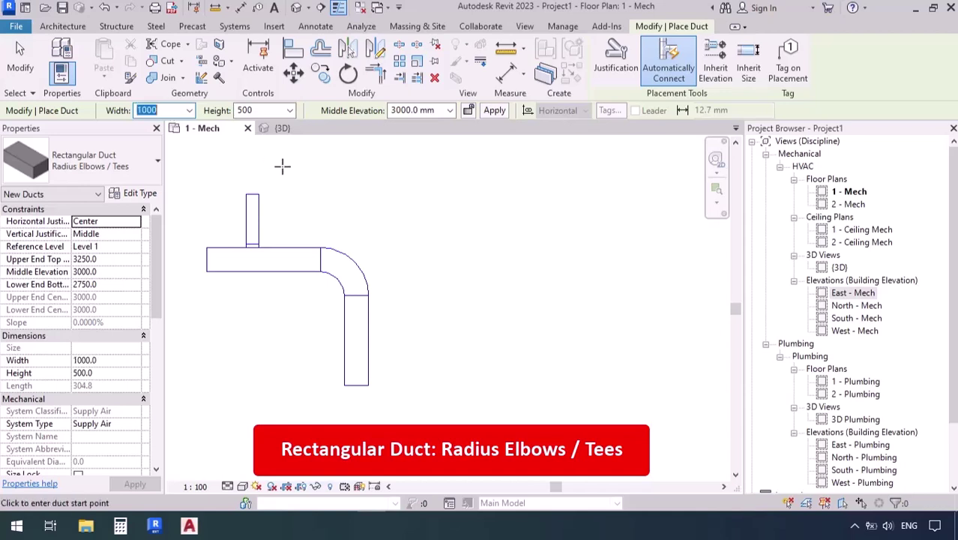
{"action": "left_click", "coordinate": [275, 111]}
{"action": "type", "text": "800"}
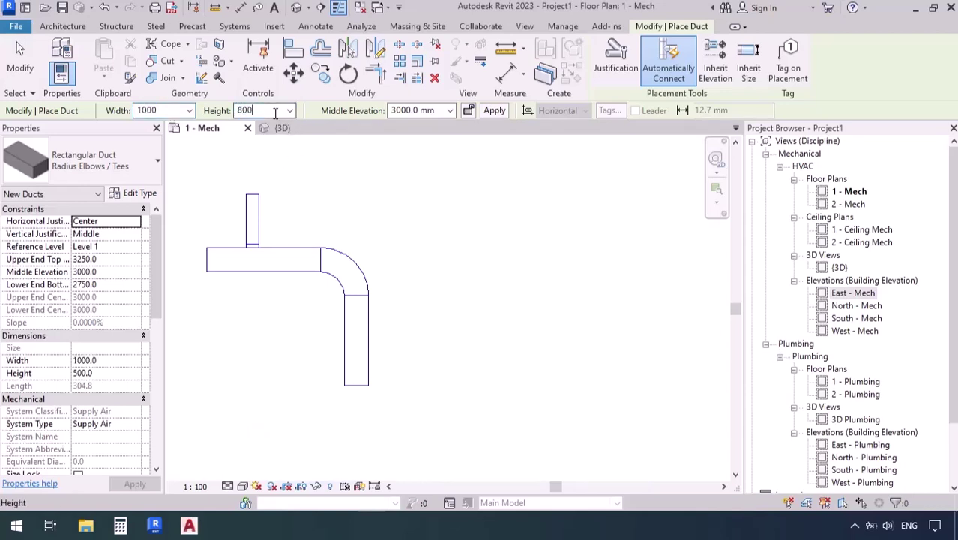
{"action": "key", "text": "Return"}
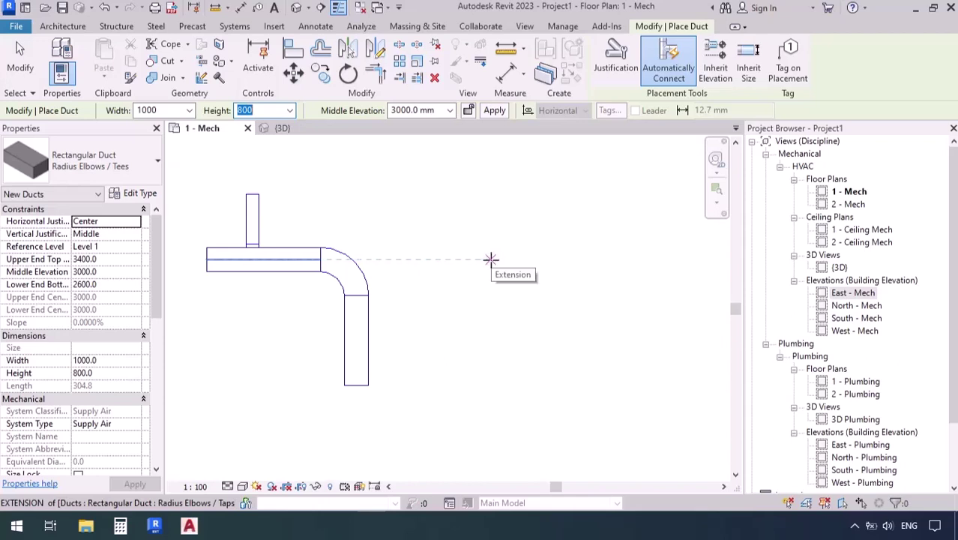
Draw an L-shaped duct run beside the existing one, about 5400 mm horizontally in line with it and about 5200 mm down.
{"action": "left_click", "coordinate": [496, 259]}
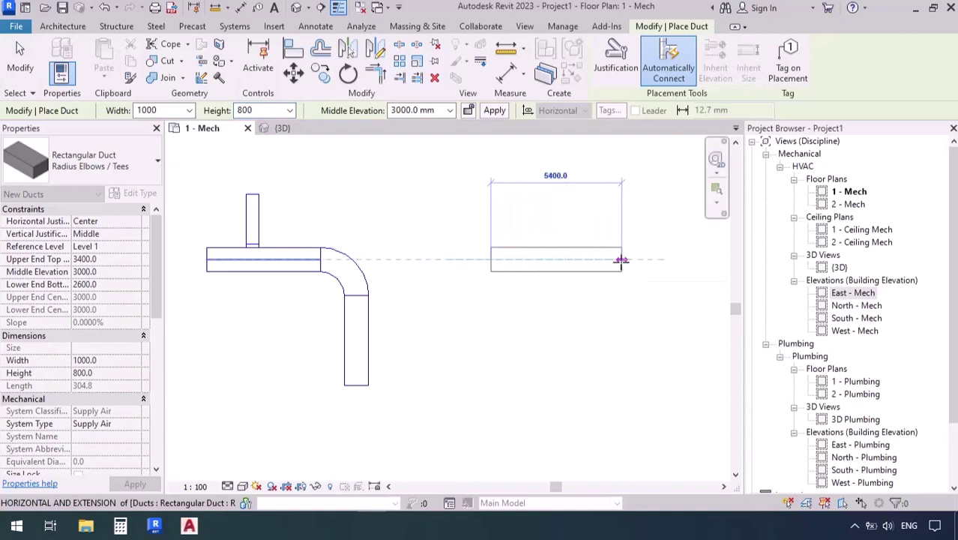
{"action": "left_click", "coordinate": [622, 260]}
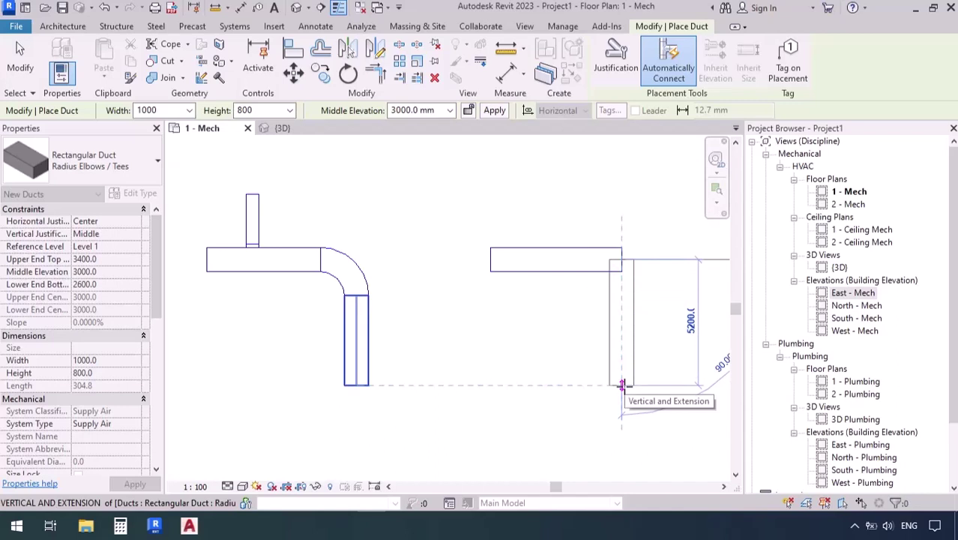
{"action": "left_click", "coordinate": [622, 385]}
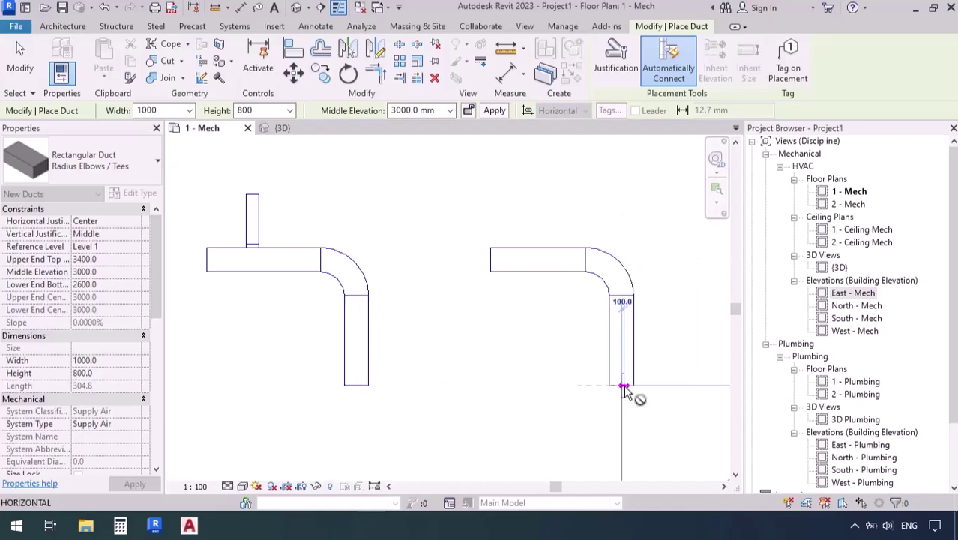
{"action": "key", "text": "Escape"}
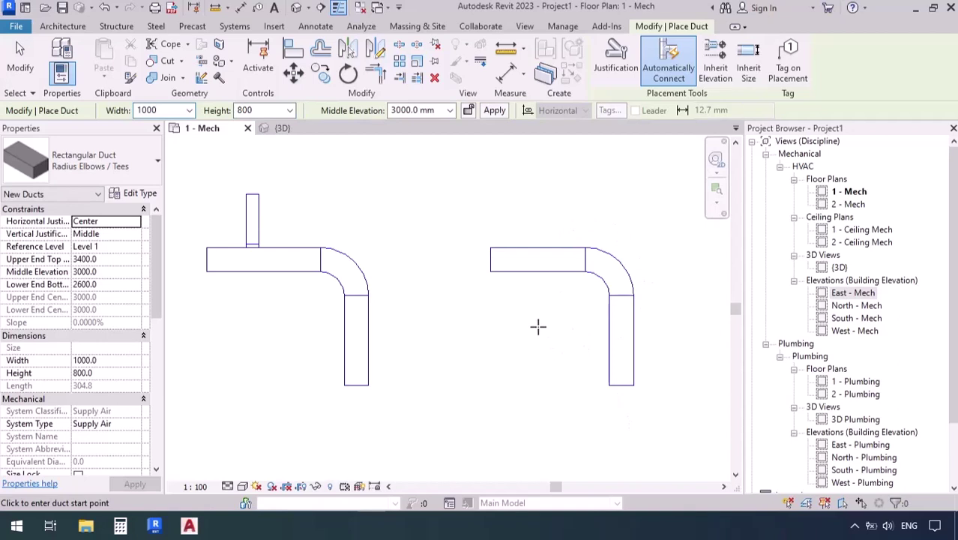
Draw a 1000 x 800 mm branch duct straight up from the midpoint of the new run's horizontal duct.
{"action": "middle_click_drag", "start_coordinate": [539, 326], "coordinate": [528, 363]}
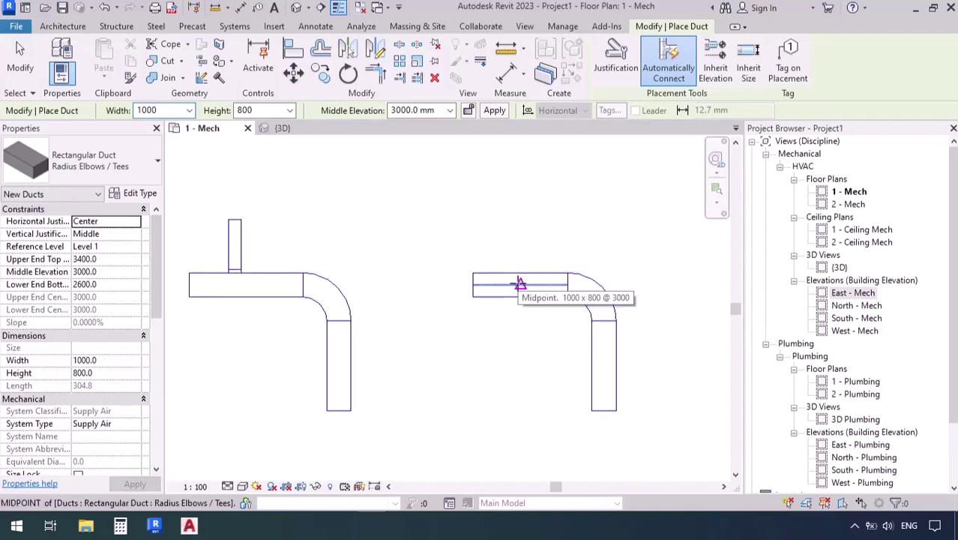
{"action": "left_click", "coordinate": [520, 285]}
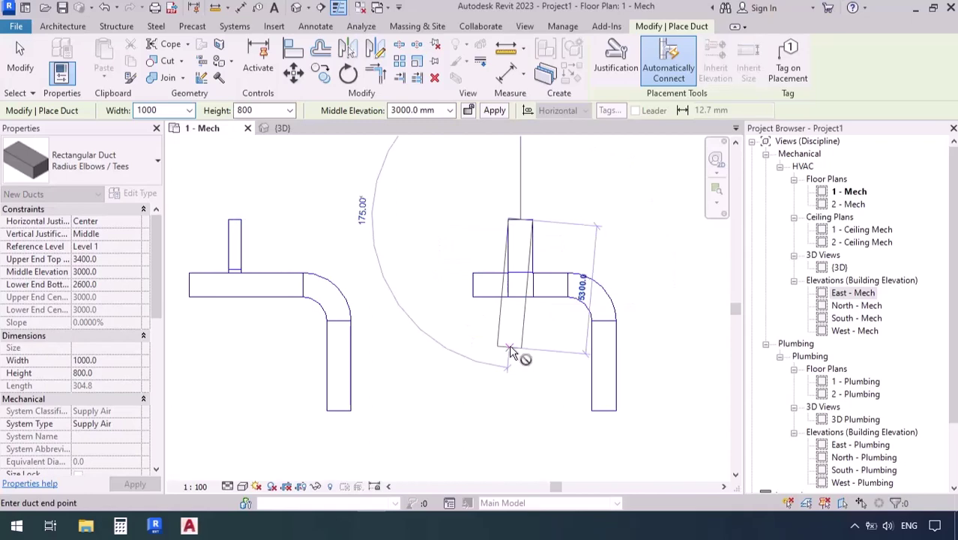
{"action": "key", "text": "Escape"}
{"action": "key", "text": "Escape"}
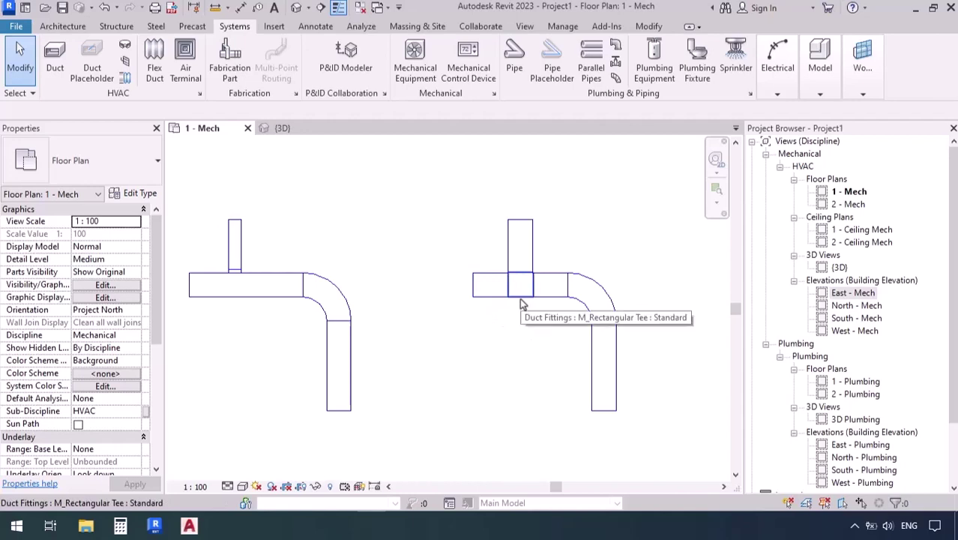
Inspect the new tee connection up close in the 3D view, and return to the 1 - Mech plan.
{"action": "left_click", "coordinate": [296, 131]}
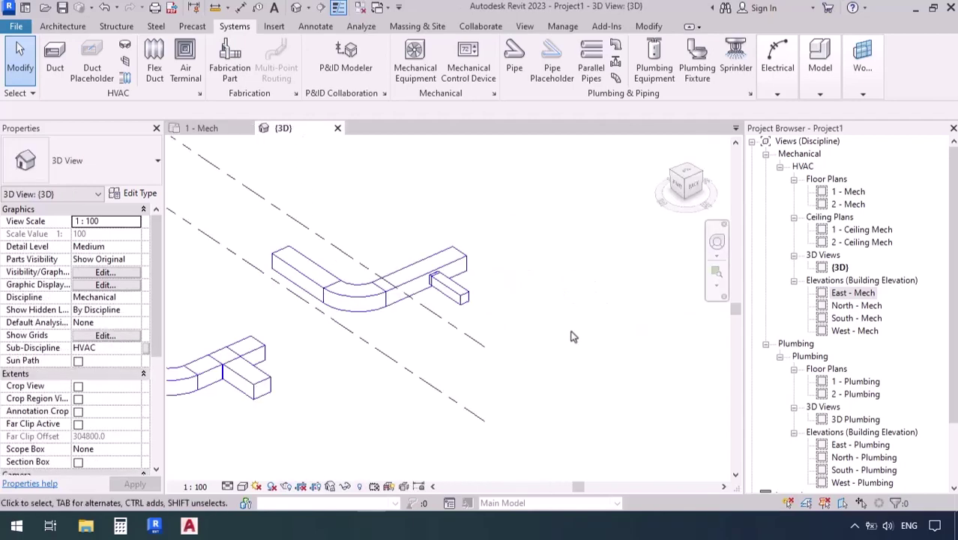
{"action": "scroll", "coordinate": [277, 382], "scroll_direction": "up", "scroll_amount": 8}
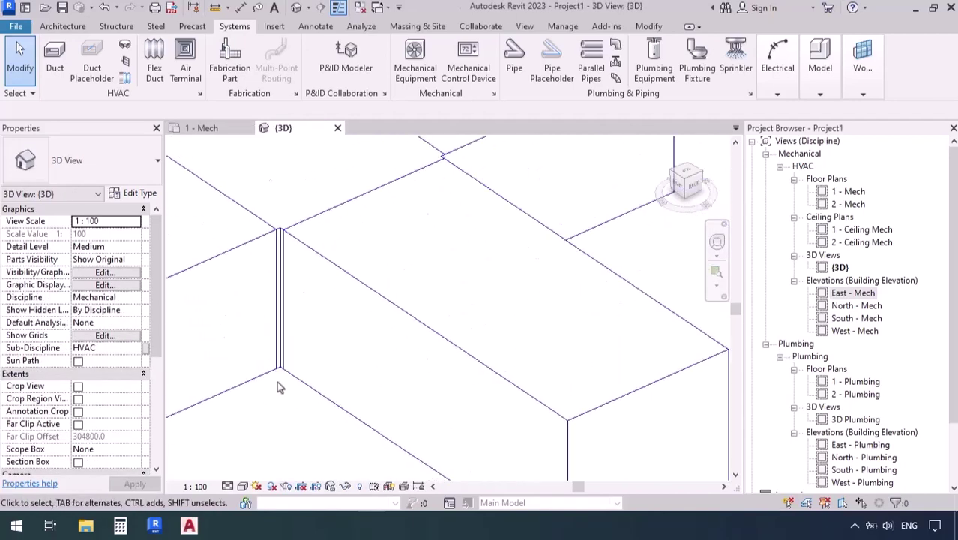
{"action": "scroll", "coordinate": [306, 444], "scroll_direction": "down", "scroll_amount": 3}
{"action": "scroll", "coordinate": [270, 275], "scroll_direction": "down", "scroll_amount": 4}
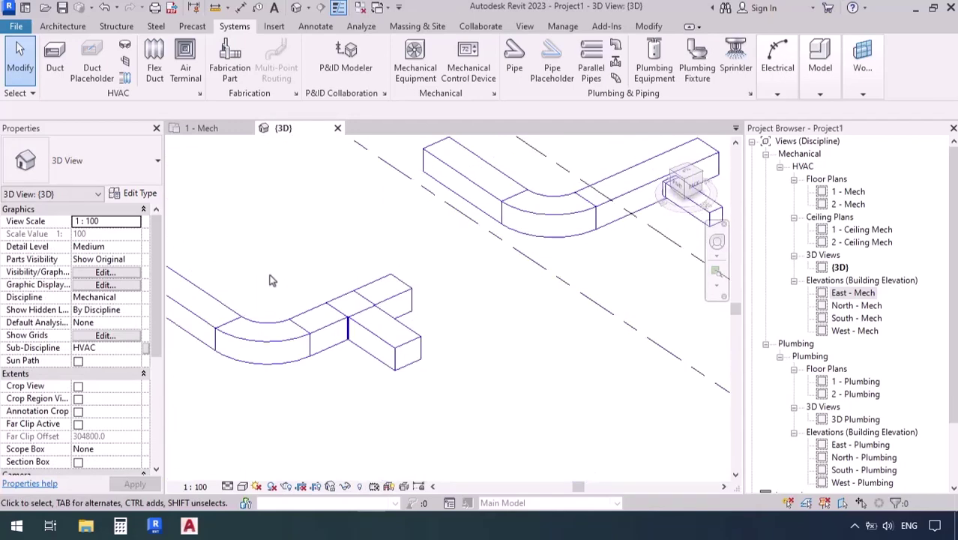
{"action": "left_click", "coordinate": [218, 130]}
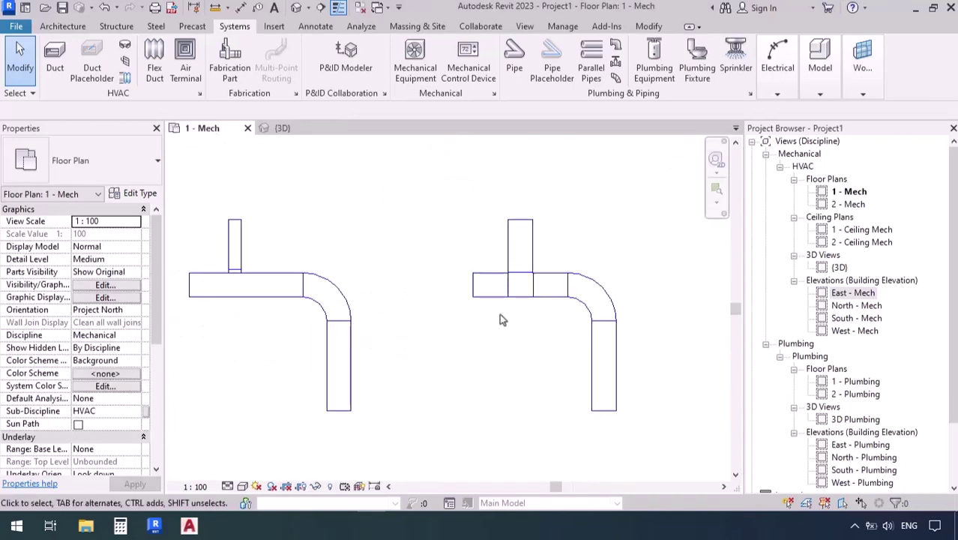
Draw an L-shaped 1000 x 800 mm rectangular duct of type Mitered Elbows / Taps below the first run, going right and down.
{"action": "left_click", "coordinate": [55, 56]}
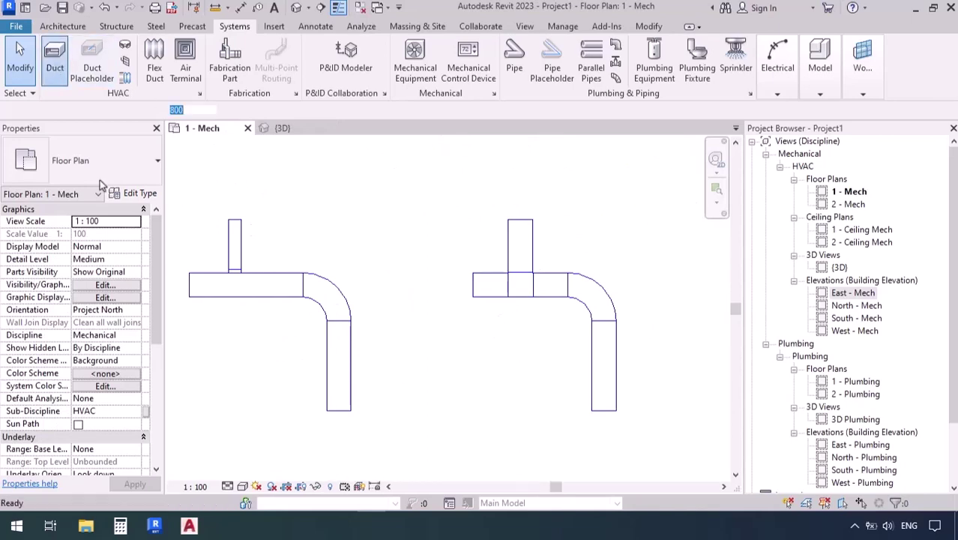
{"action": "left_click", "coordinate": [101, 179]}
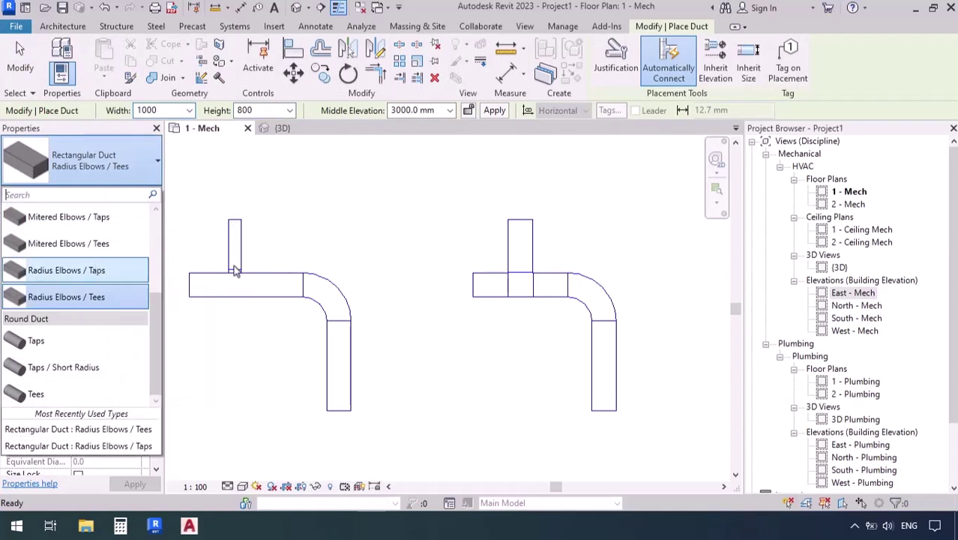
{"action": "mouse_move", "coordinate": [42, 298]}
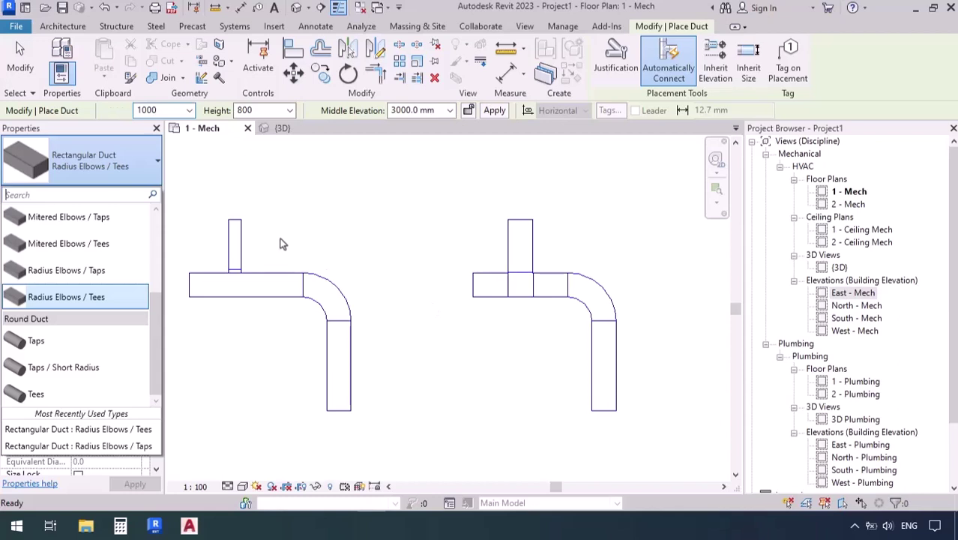
{"action": "mouse_move", "coordinate": [39, 223]}
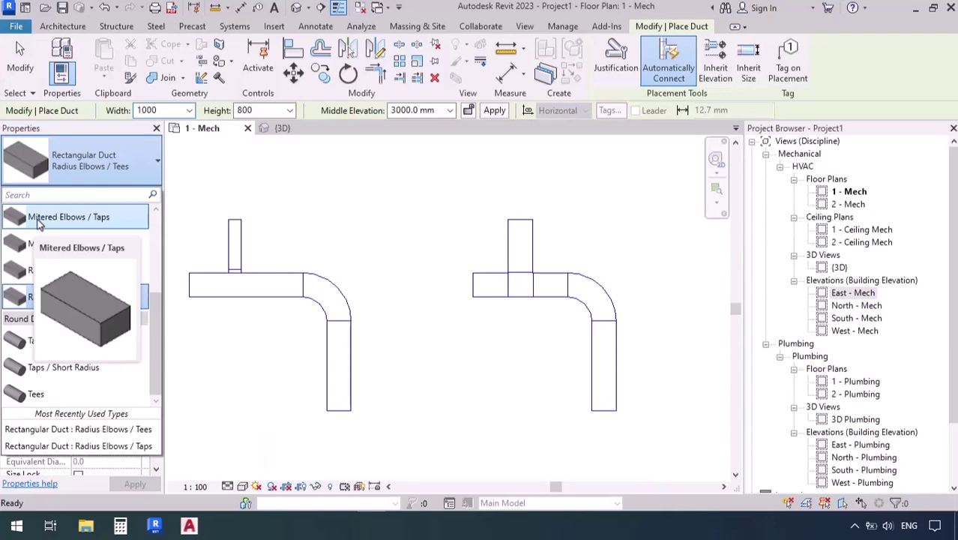
{"action": "left_click", "coordinate": [38, 218]}
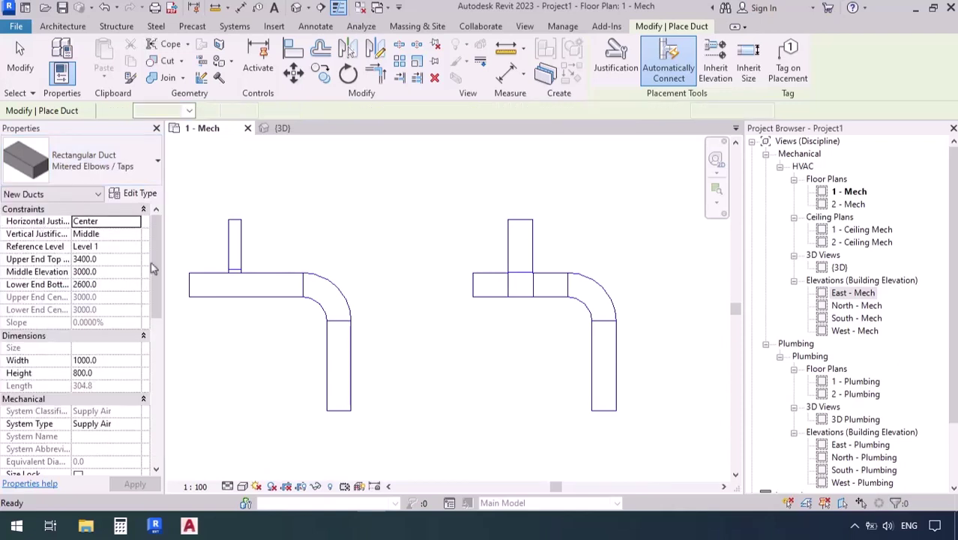
{"action": "scroll", "coordinate": [308, 176], "scroll_direction": "down", "scroll_amount": 2}
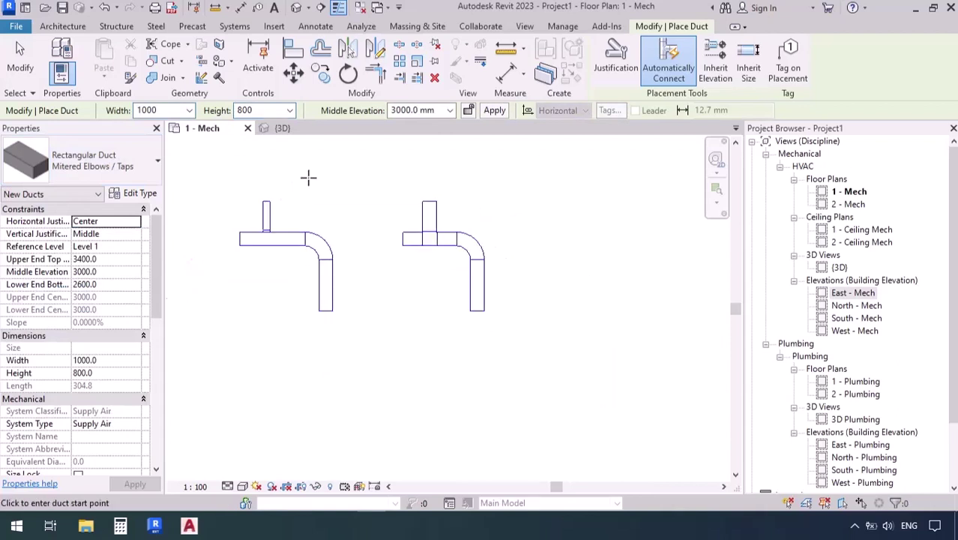
{"action": "left_click", "coordinate": [237, 373]}
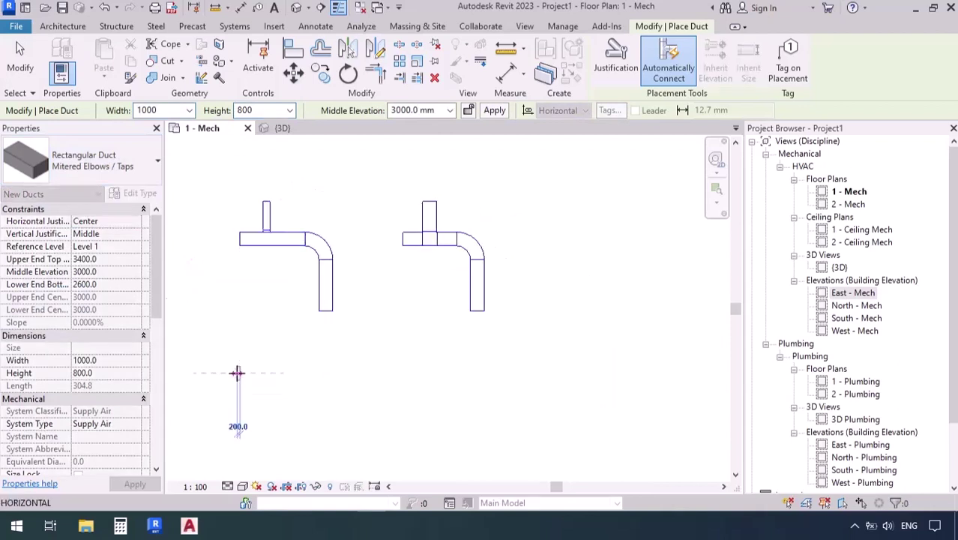
{"action": "left_click", "coordinate": [327, 372]}
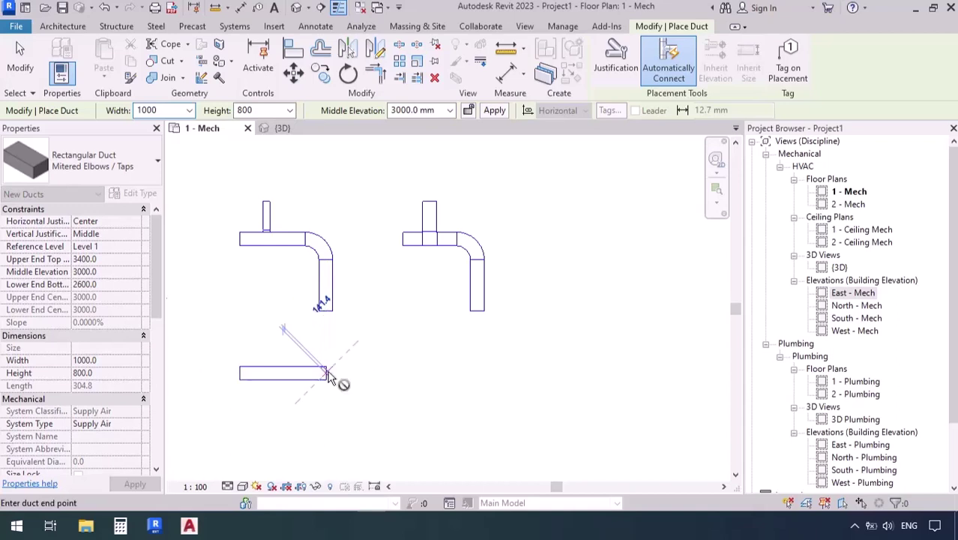
{"action": "left_click", "coordinate": [326, 450]}
{"action": "key", "text": "Escape"}
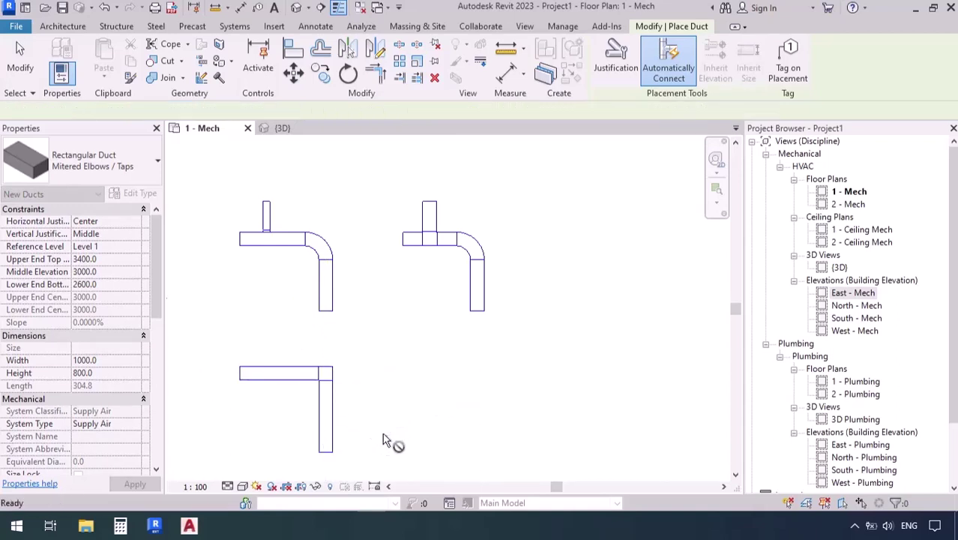
Draw a 500 x 500 mm branch duct up from the mitered run's horizontal duct, aligned with the tap branch above.
{"action": "scroll", "coordinate": [298, 379], "scroll_direction": "up", "scroll_amount": 6}
{"action": "middle_click_drag", "start_coordinate": [388, 414], "coordinate": [294, 434]}
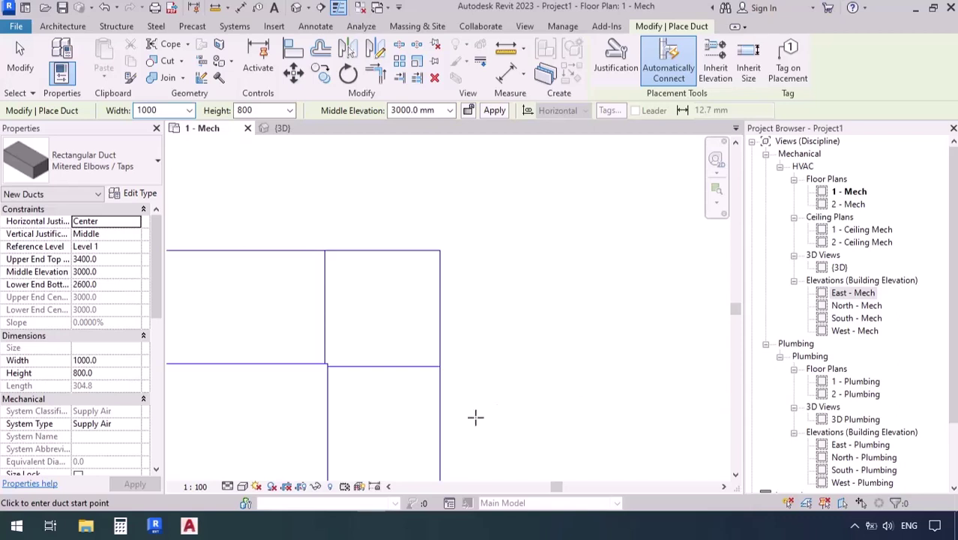
{"action": "scroll", "coordinate": [475, 415], "scroll_direction": "down", "scroll_amount": 5}
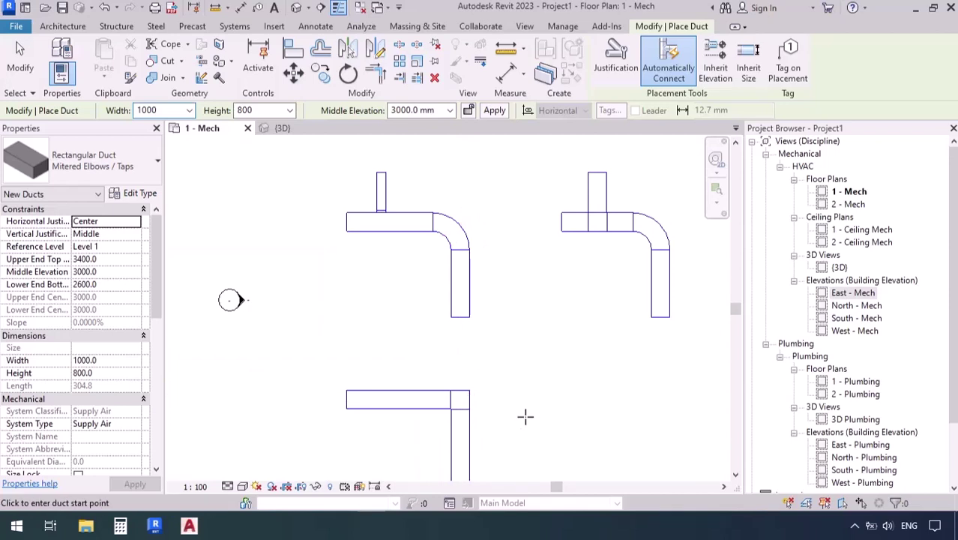
{"action": "double_click", "coordinate": [165, 110]}
{"action": "type", "text": "500"}
{"action": "double_click", "coordinate": [267, 111]}
{"action": "type", "text": "500"}
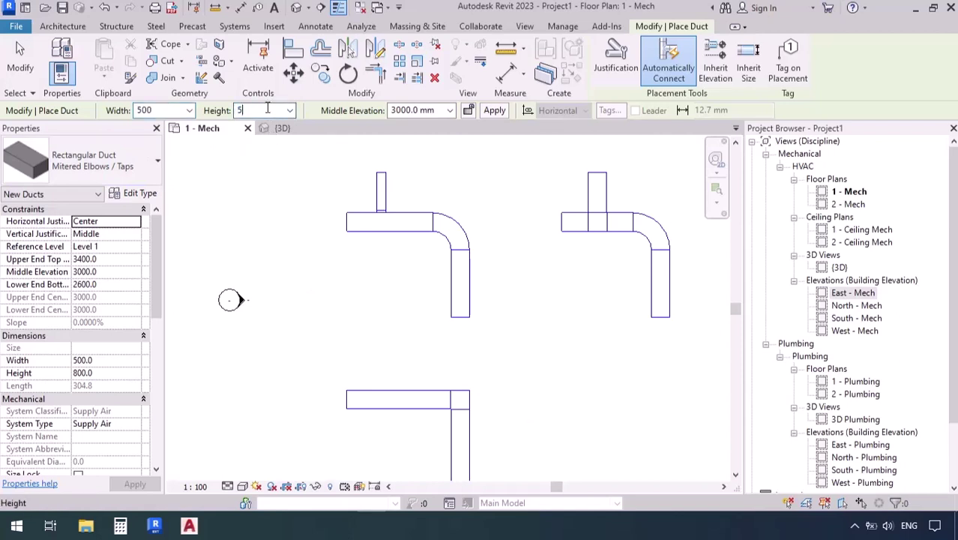
{"action": "key", "text": "Return"}
{"action": "left_click", "coordinate": [382, 399]}
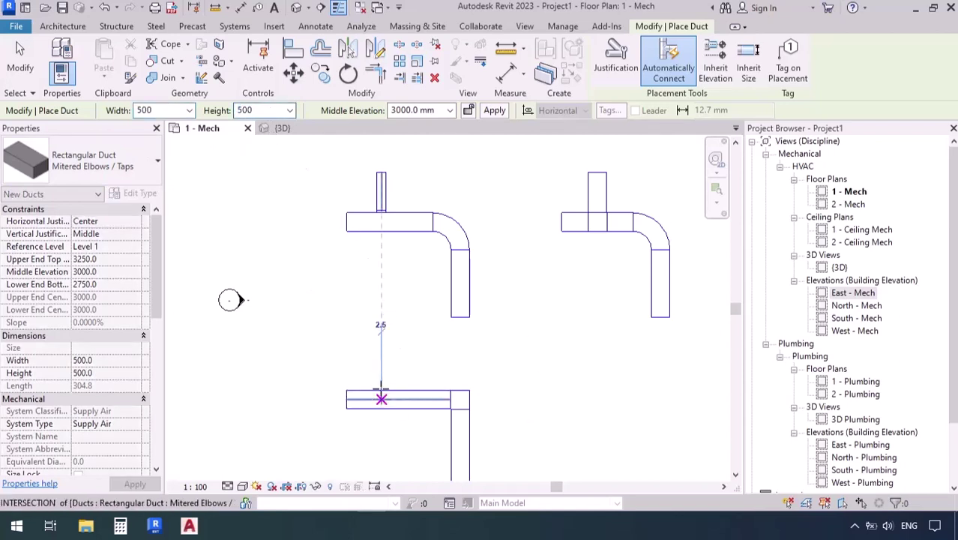
{"action": "left_click", "coordinate": [381, 342]}
{"action": "key", "text": "Escape"}
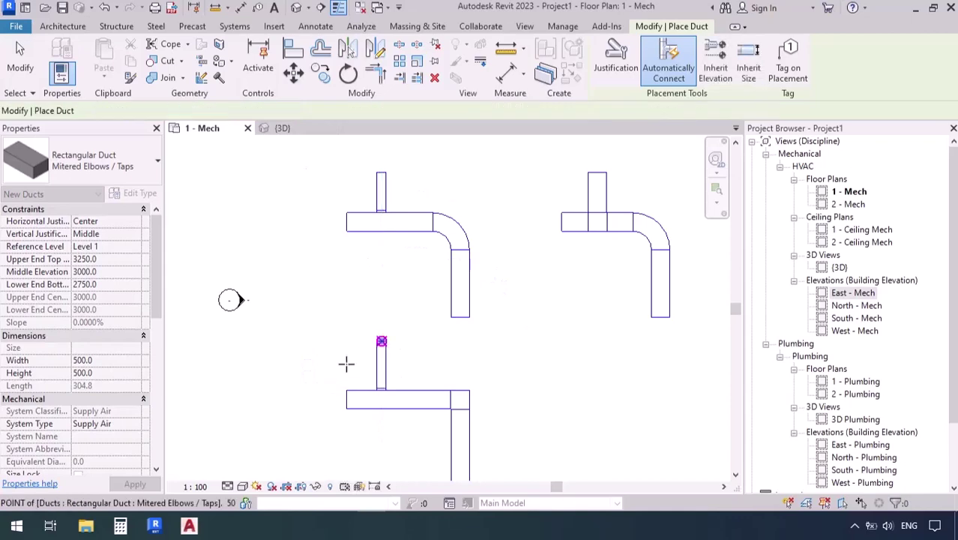
{"action": "middle_click_drag", "start_coordinate": [346, 365], "coordinate": [259, 348]}
{"action": "scroll", "coordinate": [249, 339], "scroll_direction": "down", "scroll_amount": 1}
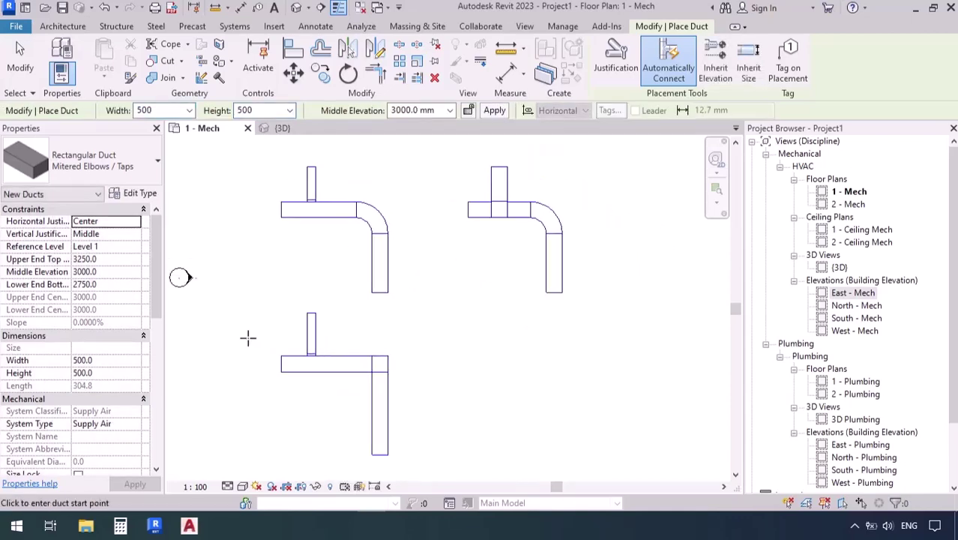
Draw an L-shaped 1000 x 800 mm rectangular duct of type Mitered Elbows / Tees below the radius tee run, going right and down.
{"action": "left_click", "coordinate": [126, 164]}
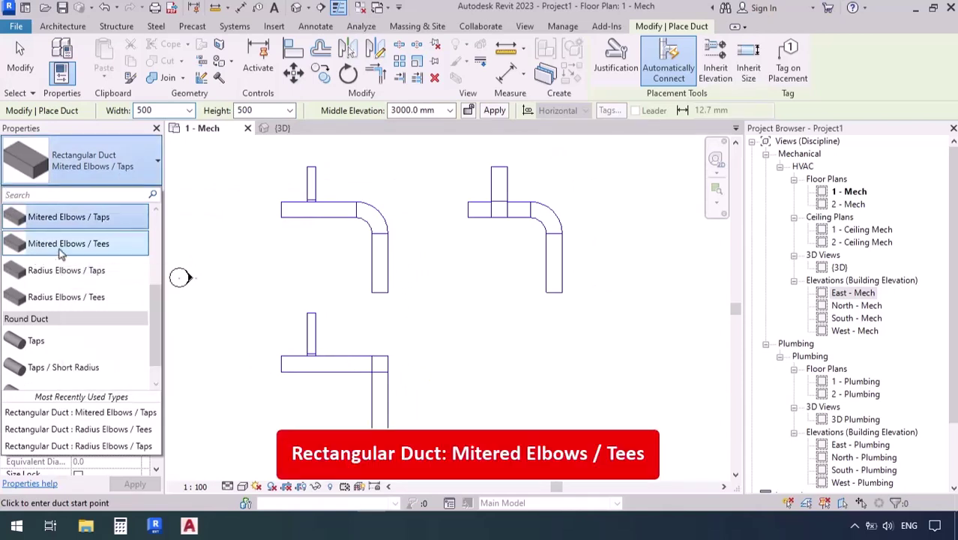
{"action": "left_click", "coordinate": [60, 251]}
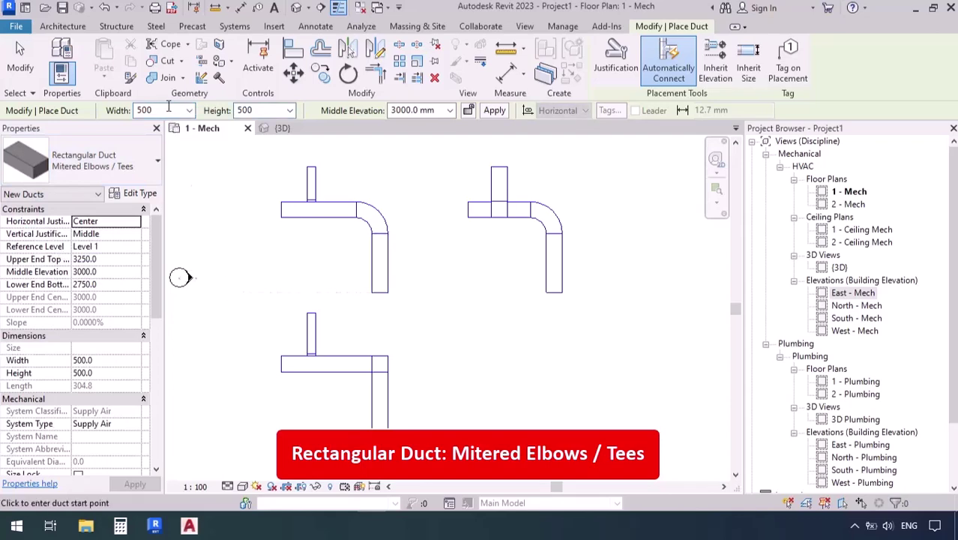
{"action": "left_click", "coordinate": [168, 110]}
{"action": "type", "text": "1000"}
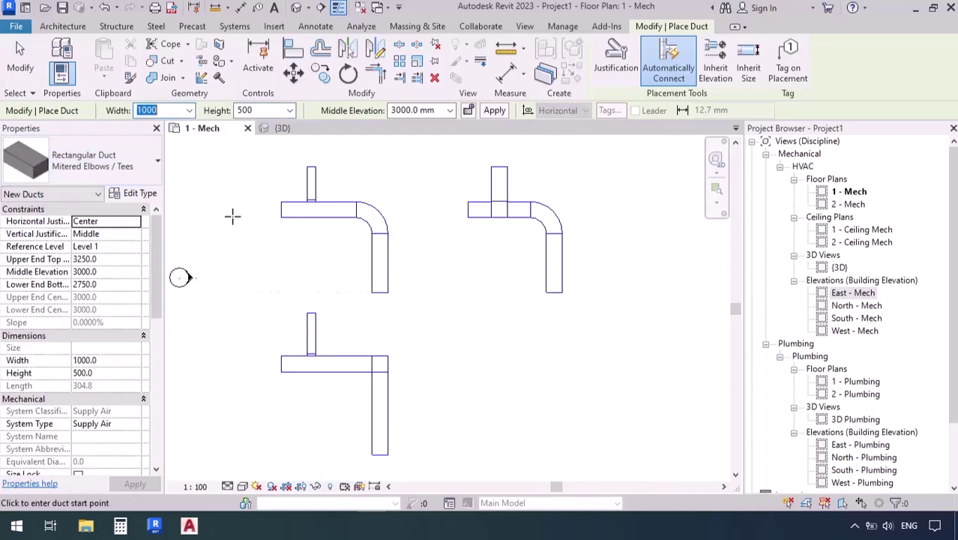
{"action": "left_click", "coordinate": [264, 111]}
{"action": "type", "text": "800"}
{"action": "key", "text": "Return"}
{"action": "left_click", "coordinate": [468, 363]}
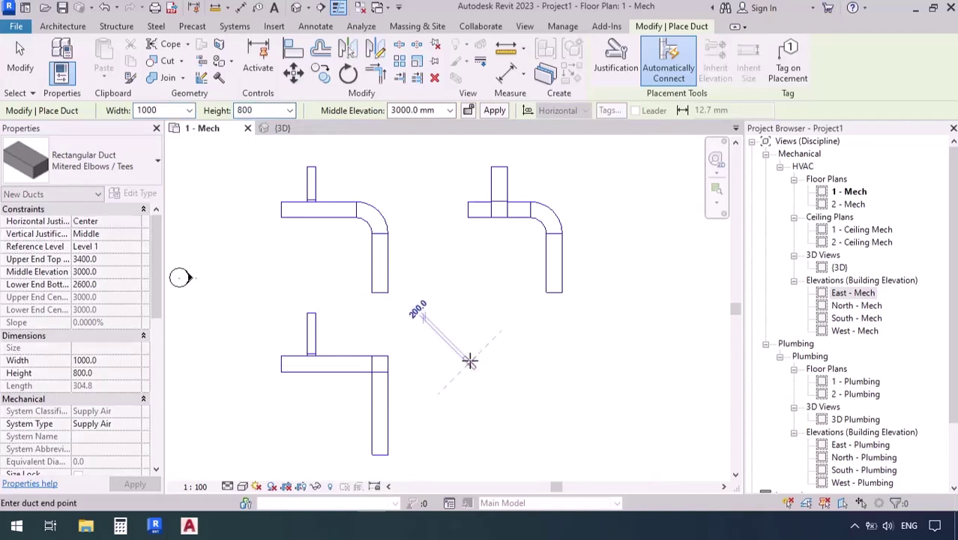
{"action": "left_click", "coordinate": [554, 364]}
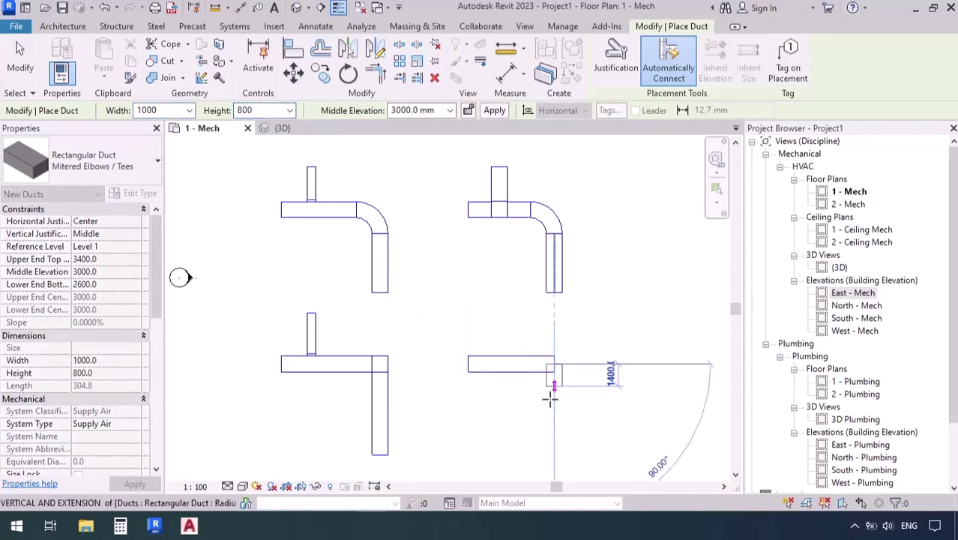
{"action": "left_click", "coordinate": [554, 446]}
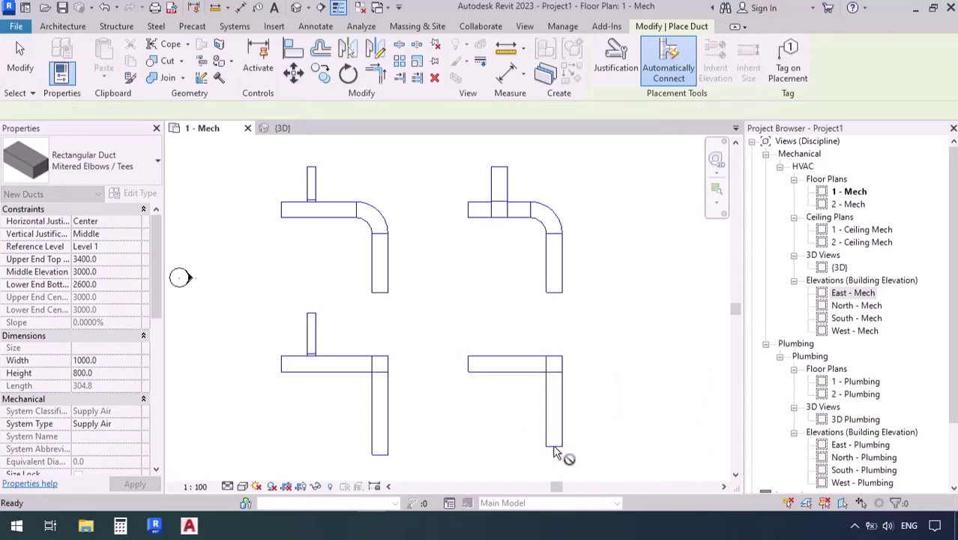
Draw a 1000 x 800 mm branch duct straight up from the horizontal duct of the new mitered tee run.
{"action": "left_click", "coordinate": [505, 361]}
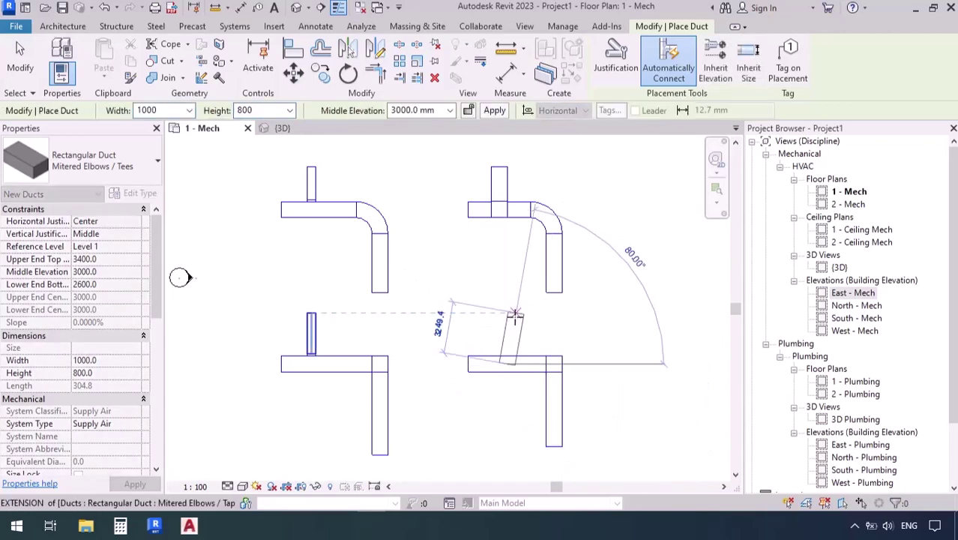
{"action": "key", "text": "Escape"}
{"action": "key", "text": "Escape"}
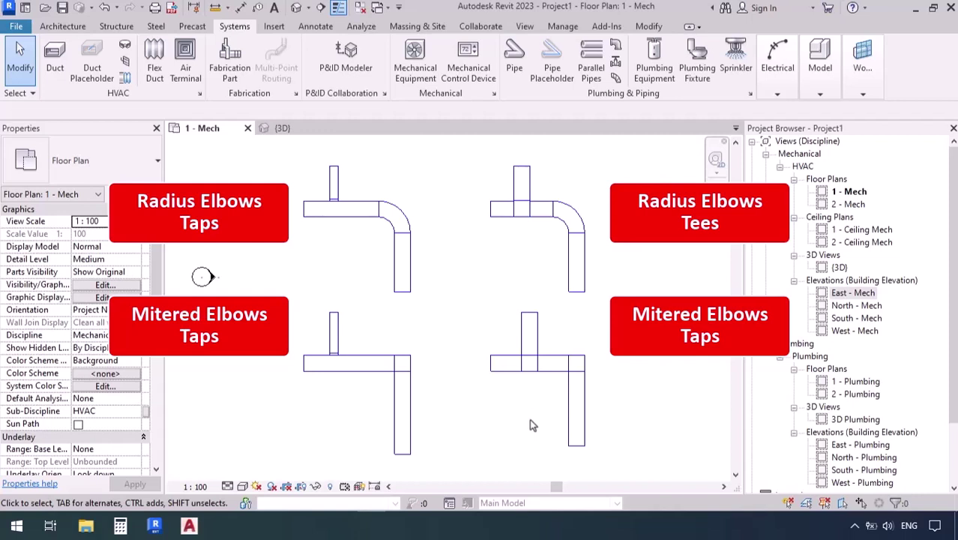
Start the Duct command and look through the available oval, rectangular and round duct types.
{"action": "left_click", "coordinate": [51, 63]}
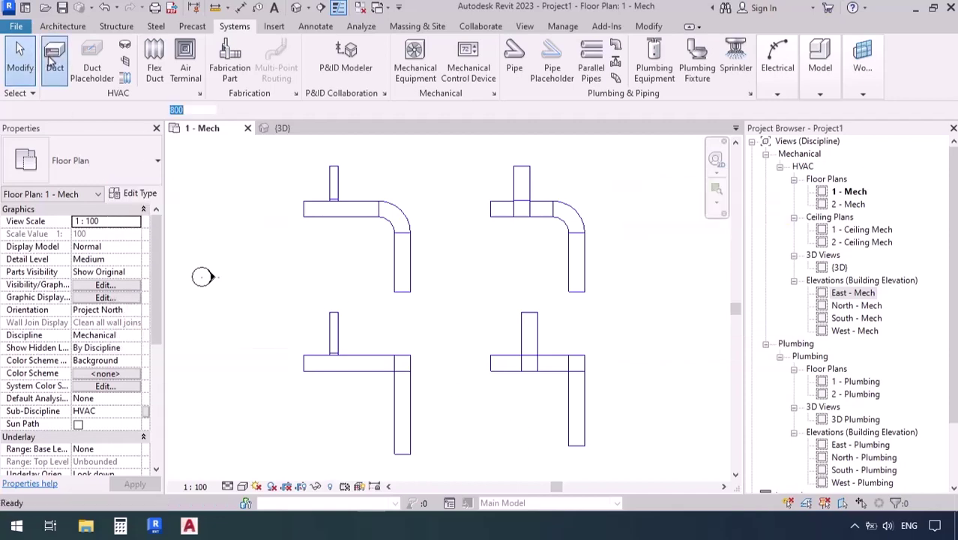
{"action": "left_click", "coordinate": [90, 161]}
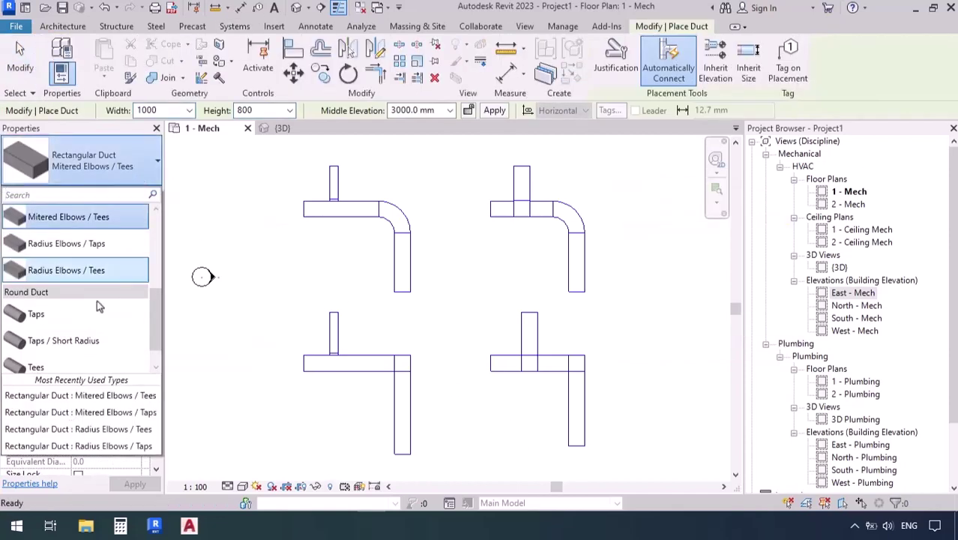
{"action": "scroll", "coordinate": [97, 300], "scroll_direction": "down", "scroll_amount": 1}
{"action": "scroll", "coordinate": [68, 278], "scroll_direction": "up", "scroll_amount": 5}
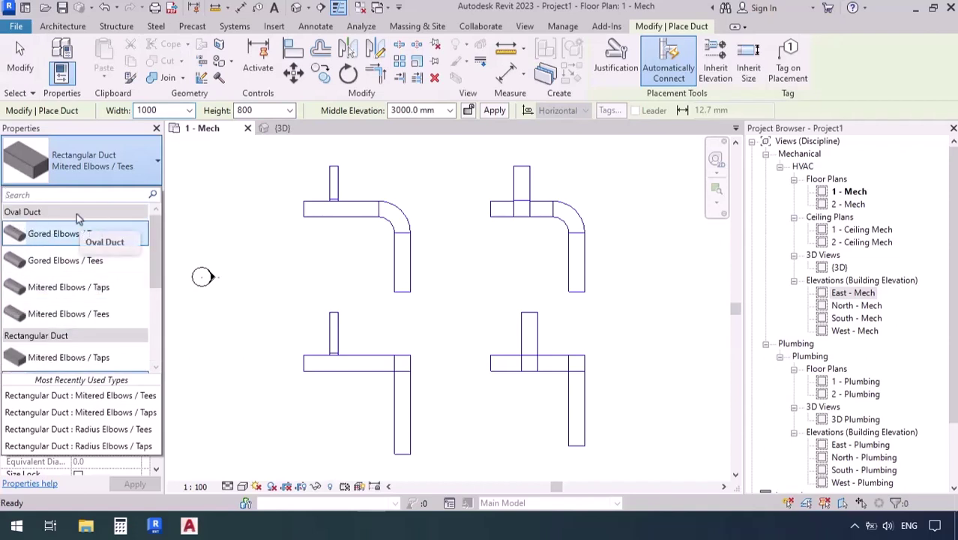
{"action": "scroll", "coordinate": [81, 254], "scroll_direction": "down", "scroll_amount": 3}
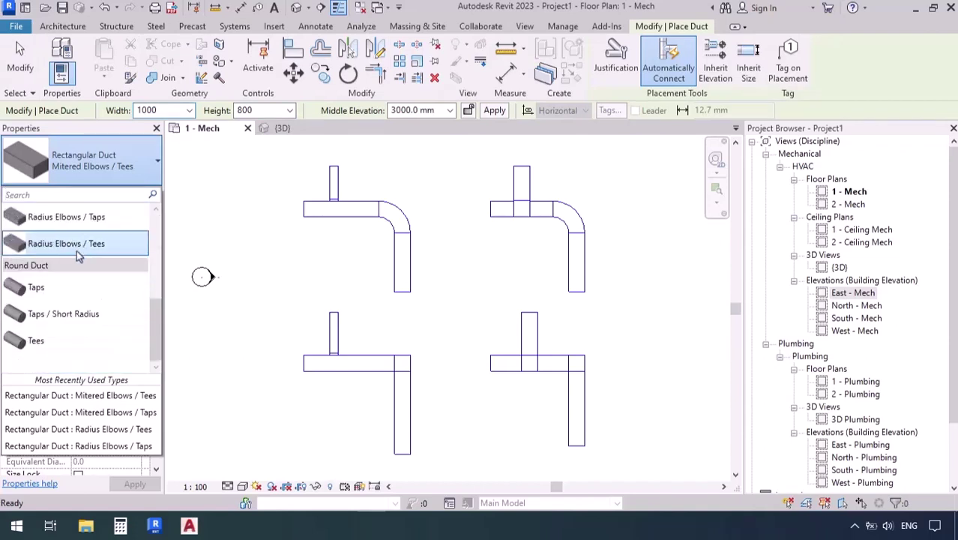
{"action": "scroll", "coordinate": [79, 255], "scroll_direction": "up", "scroll_amount": 2}
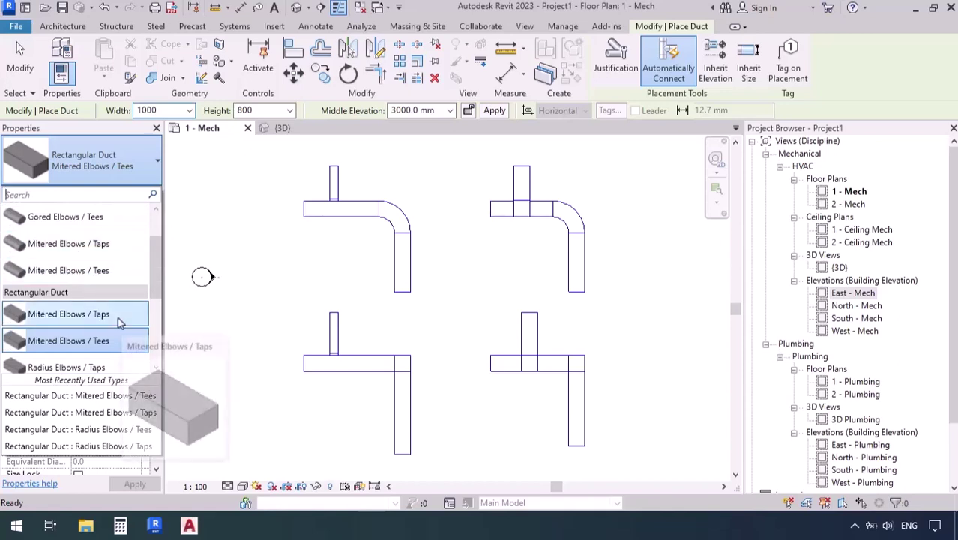
{"action": "scroll", "coordinate": [117, 320], "scroll_direction": "down", "scroll_amount": 3}
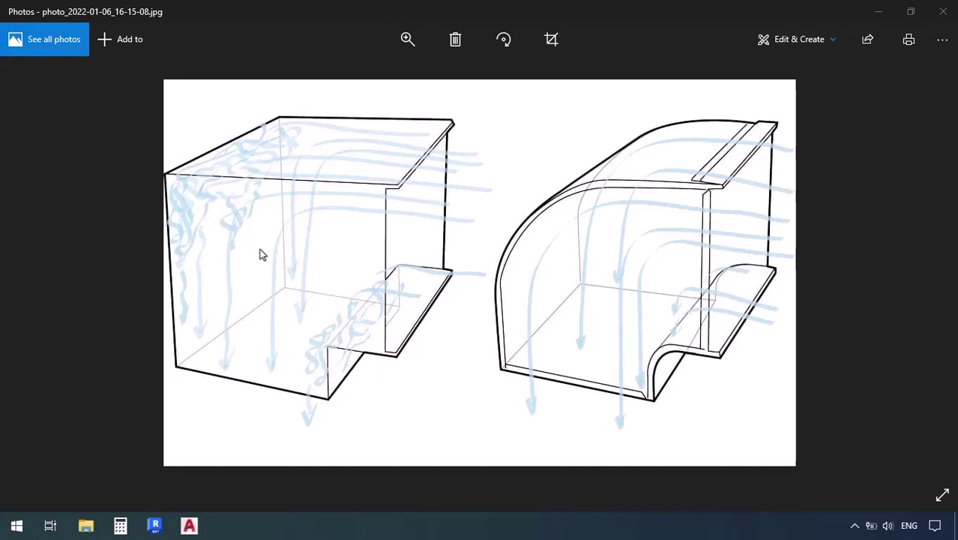
Return to Revit and draw an L-shaped Generic - 200mm wall in the empty area right of the ducts, about 3100 mm across before turning down.
{"action": "left_click", "coordinate": [155, 525]}
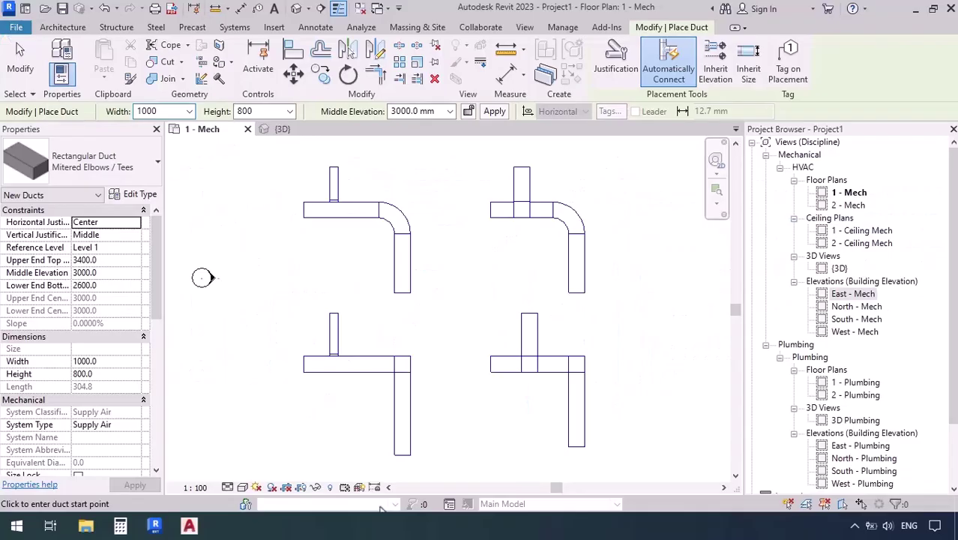
{"action": "middle_click_drag", "start_coordinate": [490, 313], "coordinate": [188, 323]}
{"action": "key", "text": "Escape"}
{"action": "key", "text": "Escape"}
{"action": "left_click", "coordinate": [63, 28]}
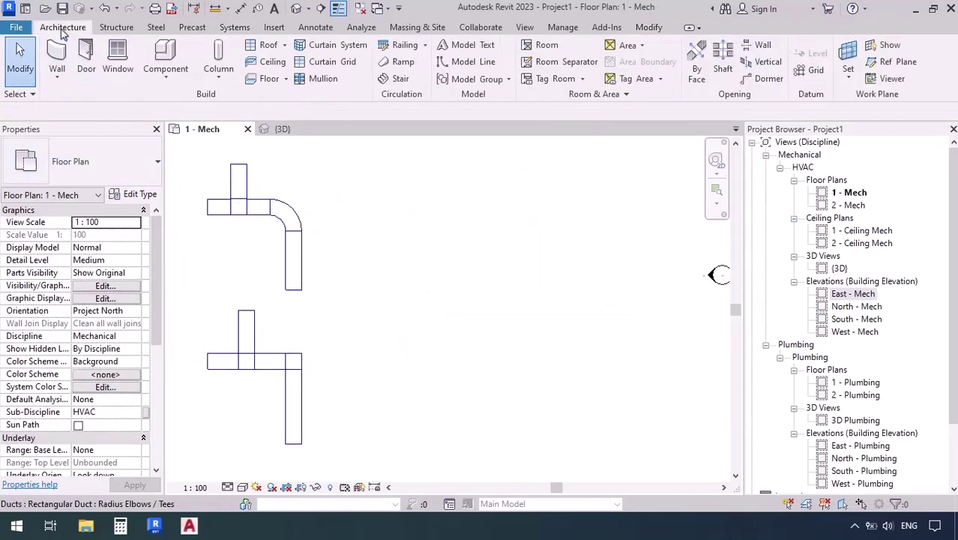
{"action": "left_click", "coordinate": [60, 59]}
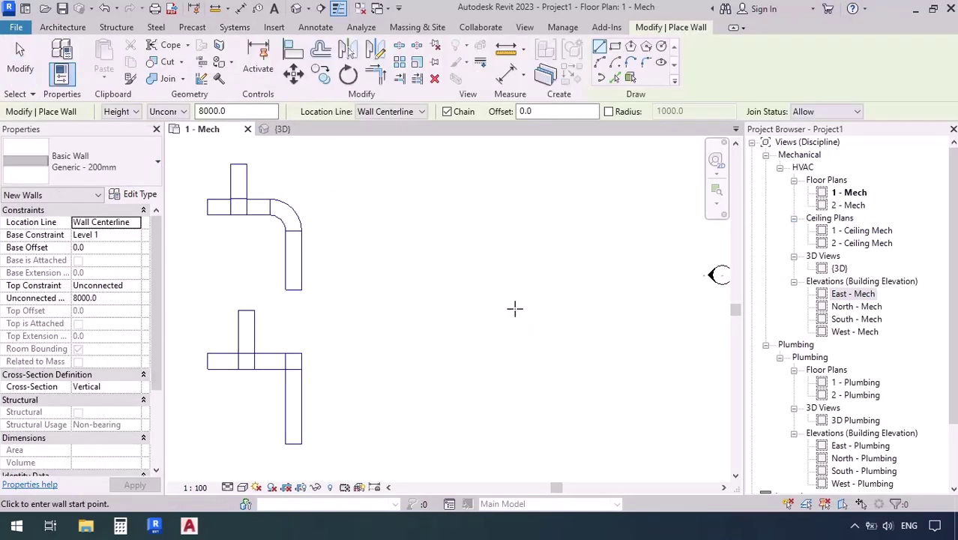
{"action": "left_click", "coordinate": [432, 278]}
{"action": "left_click", "coordinate": [480, 278]}
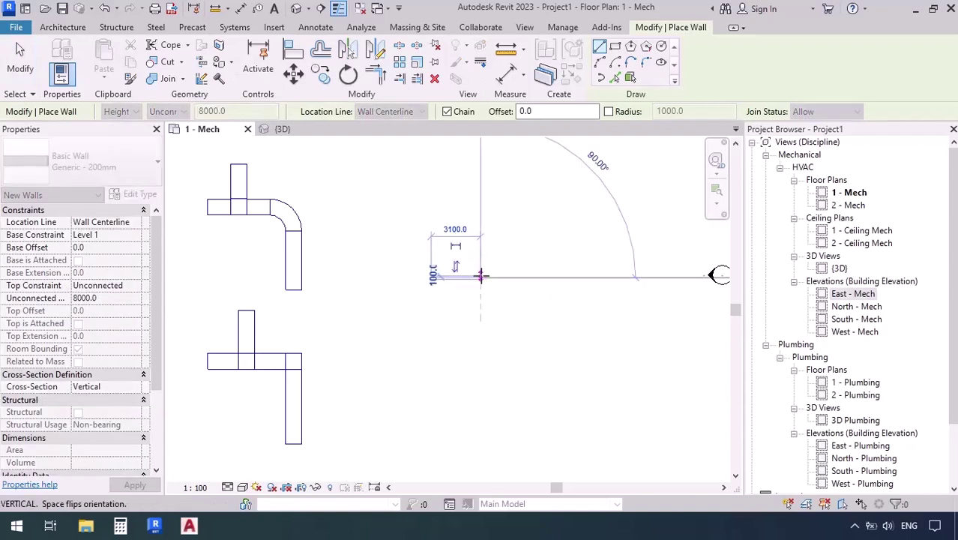
{"action": "left_click", "coordinate": [481, 338]}
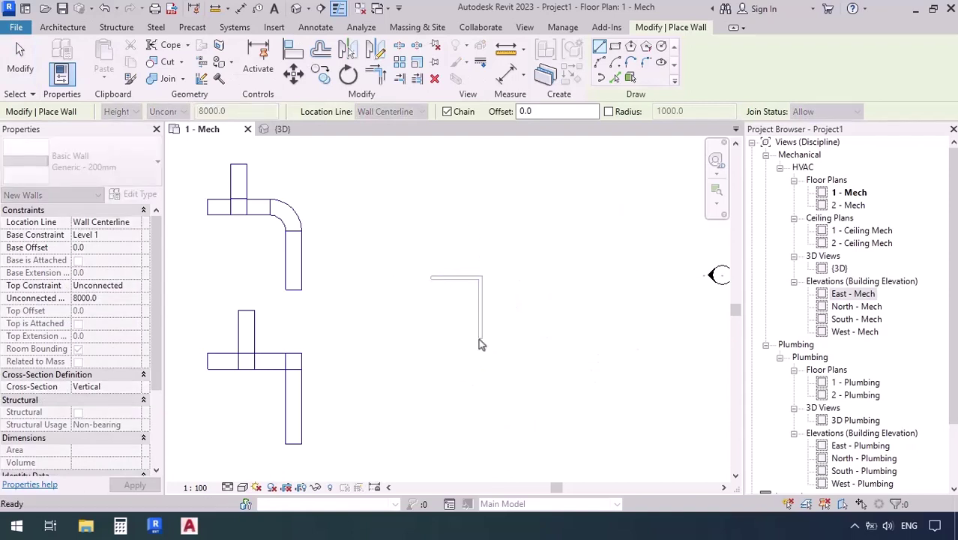
{"action": "key", "text": "Escape"}
Draw an L-shaped 1000 x 800 mm rectangular duct of type Radius Elbows / Taps along the outer side of the wall corner.
{"action": "scroll", "coordinate": [454, 262], "scroll_direction": "up", "scroll_amount": 3}
{"action": "key", "text": "d"}
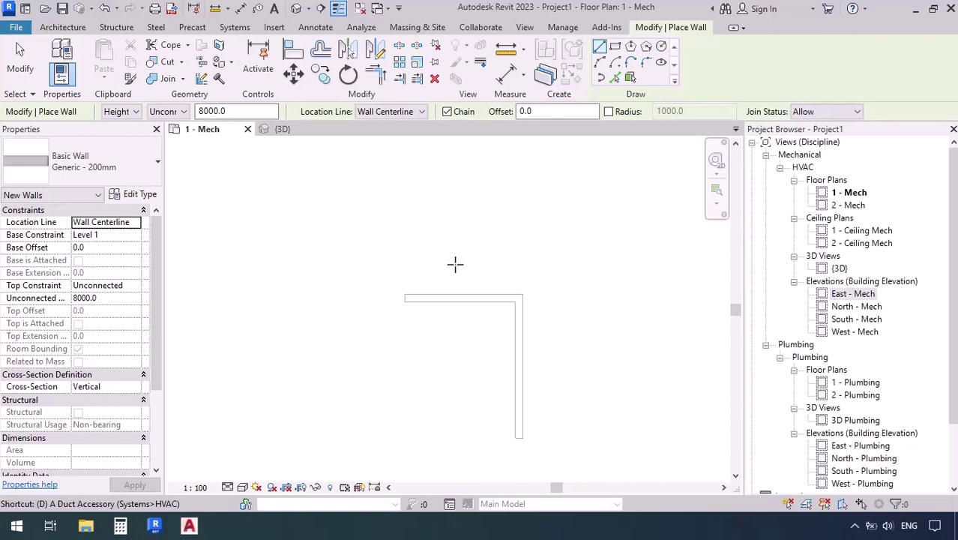
{"action": "key", "text": "t"}
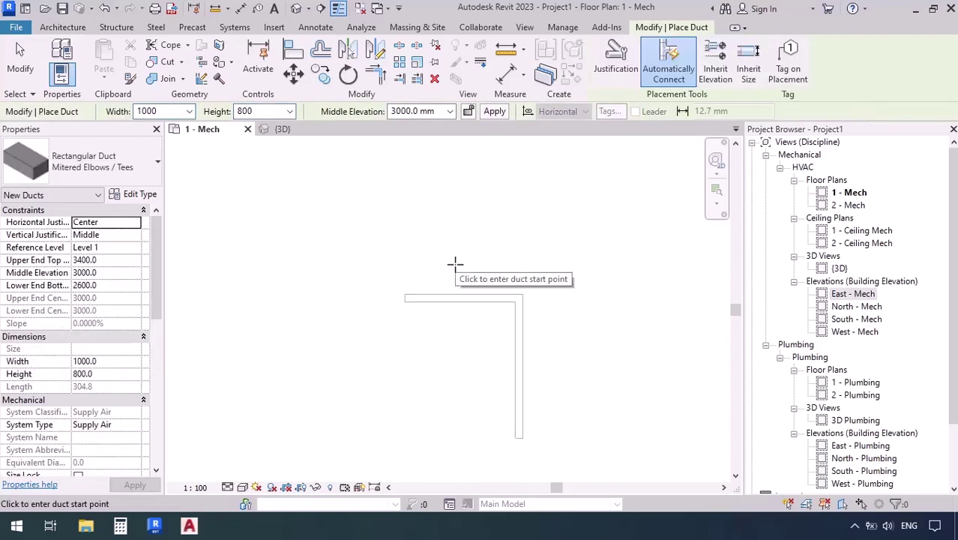
{"action": "left_click", "coordinate": [405, 264]}
{"action": "left_click", "coordinate": [111, 171]}
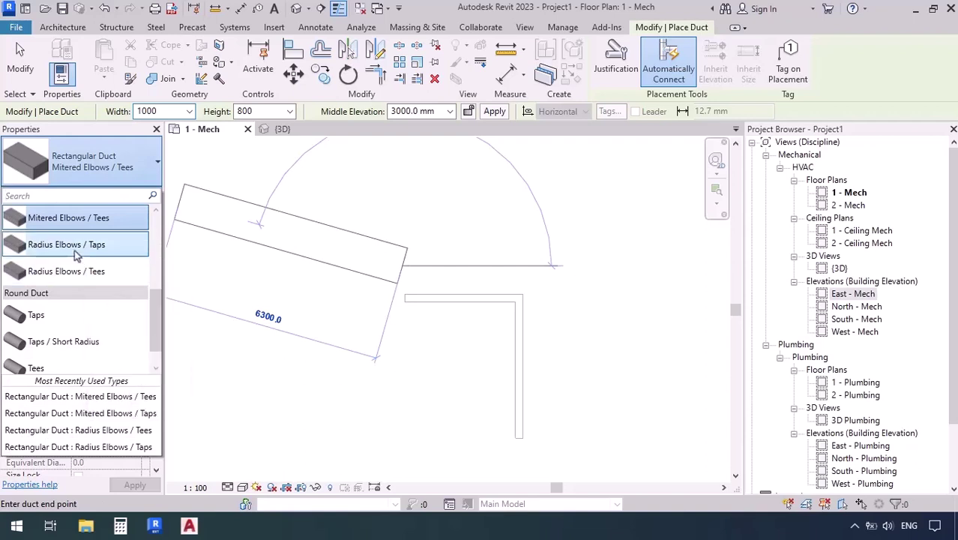
{"action": "left_click", "coordinate": [66, 245]}
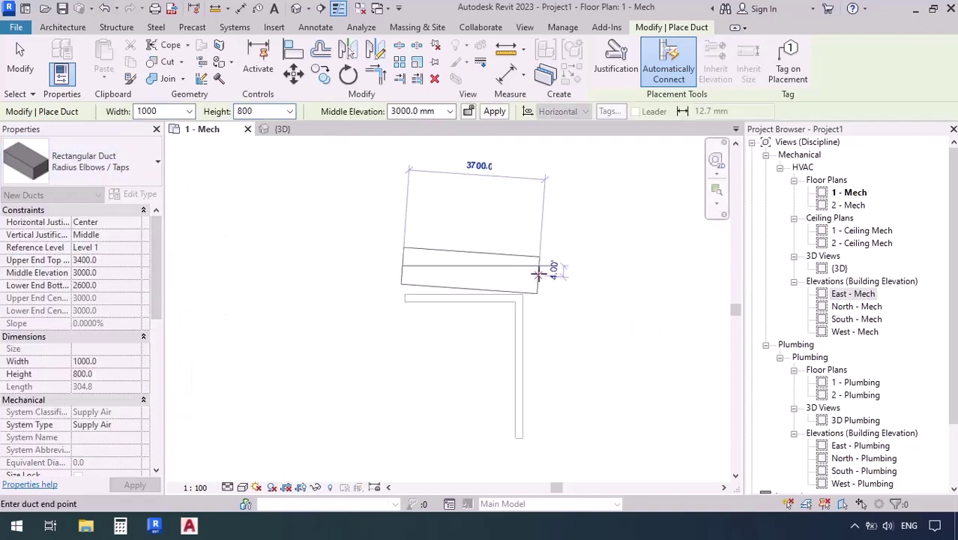
{"action": "left_click", "coordinate": [538, 265]}
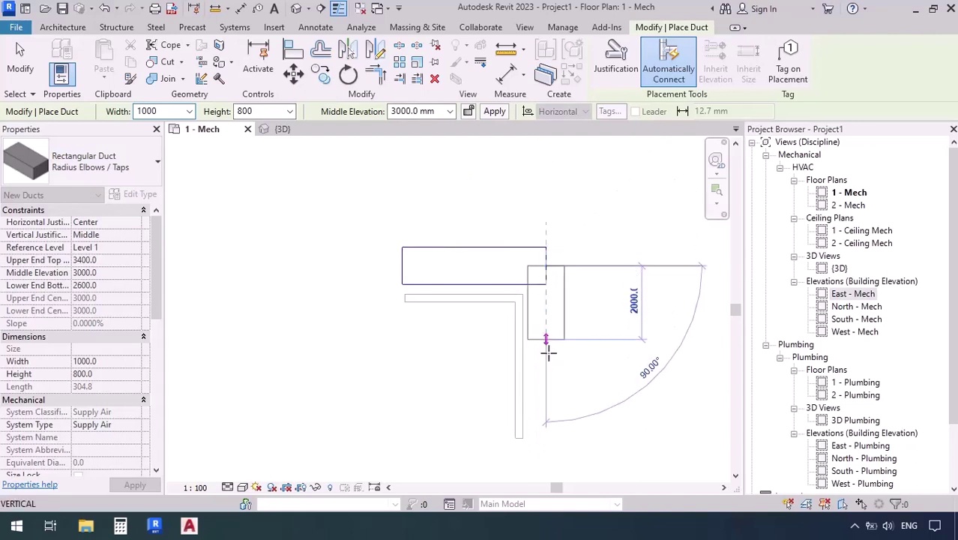
{"action": "left_click", "coordinate": [544, 444]}
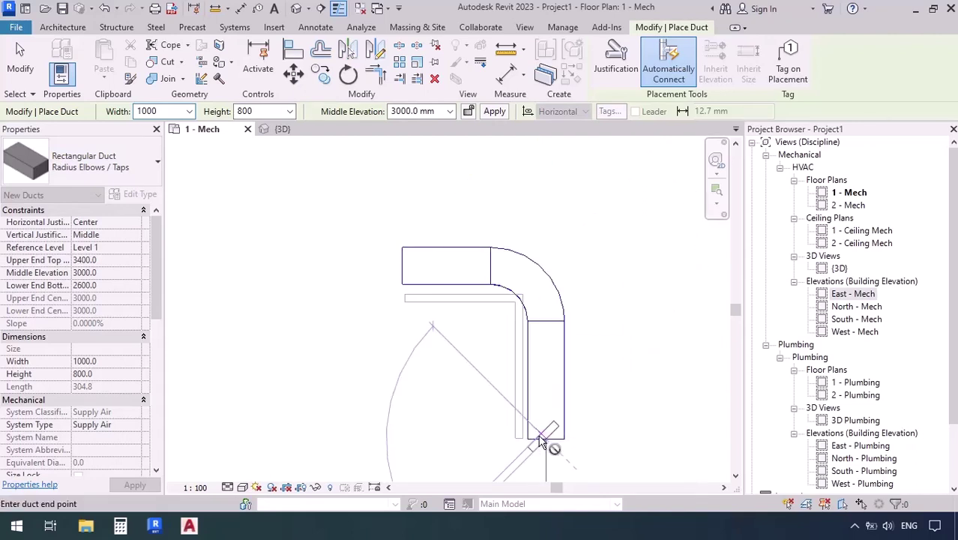
{"action": "key", "text": "Escape"}
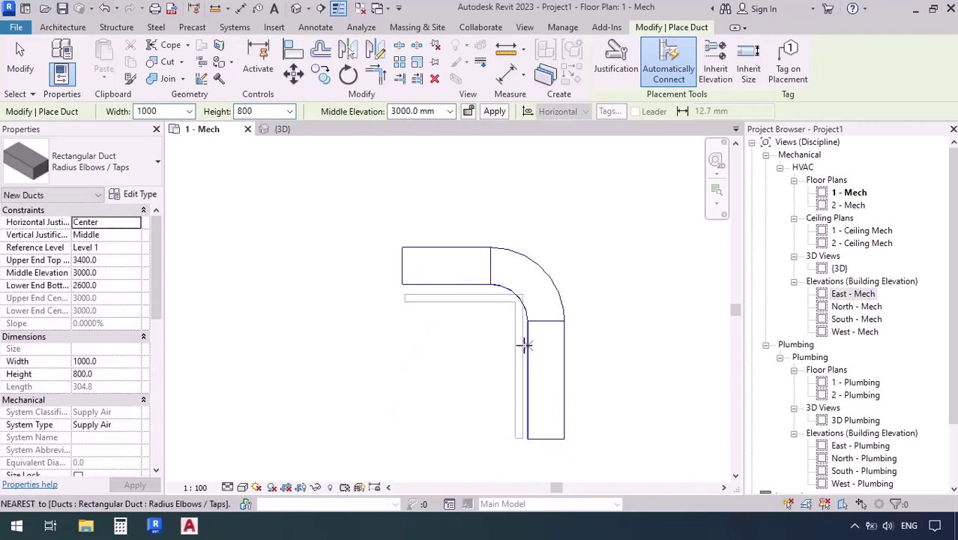
{"action": "key", "text": "Escape"}
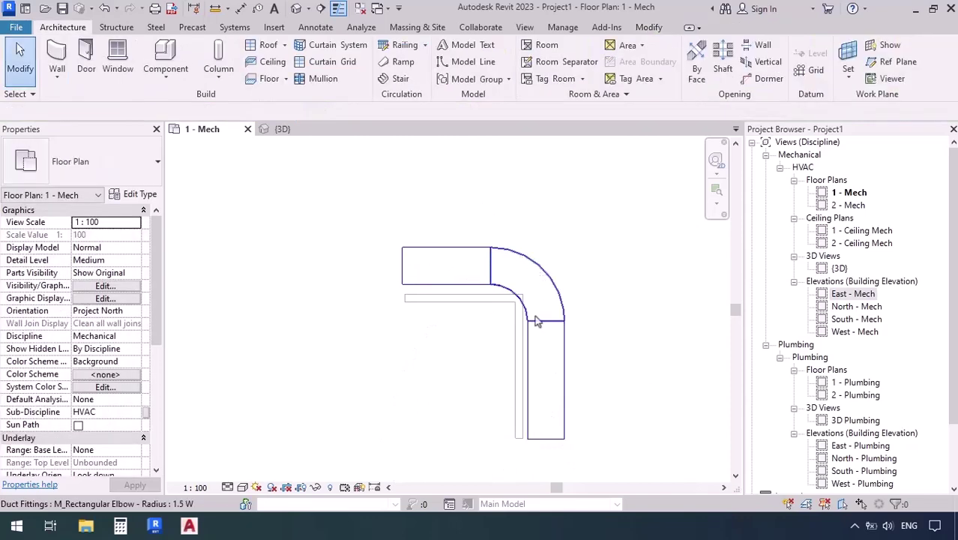
Check the radius elbow against the wall corner and change that fitting to the Standard type of M_Rectangular Elbow - Mitered.
{"action": "scroll", "coordinate": [535, 327], "scroll_direction": "up", "scroll_amount": 3}
{"action": "scroll", "coordinate": [534, 327], "scroll_direction": "up", "scroll_amount": 1}
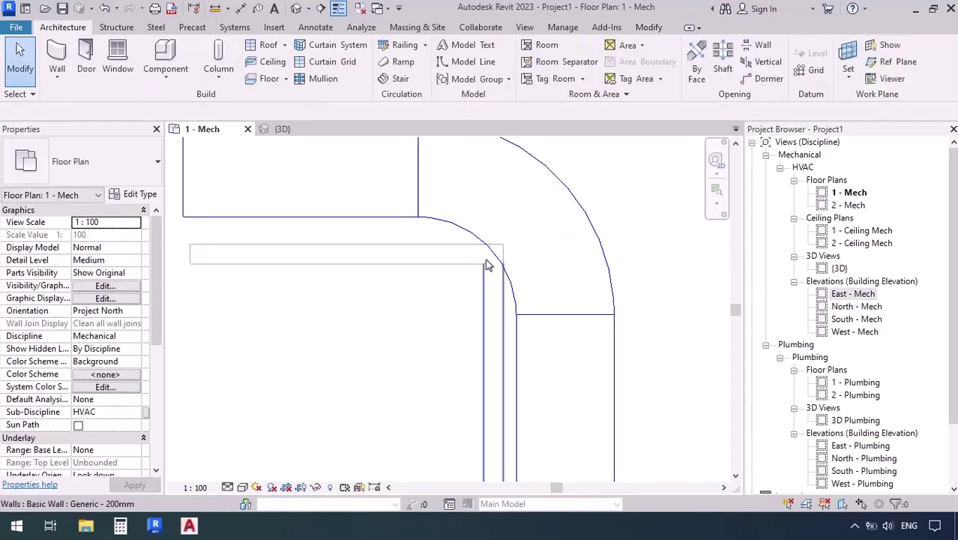
{"action": "scroll", "coordinate": [453, 344], "scroll_direction": "down", "scroll_amount": 1}
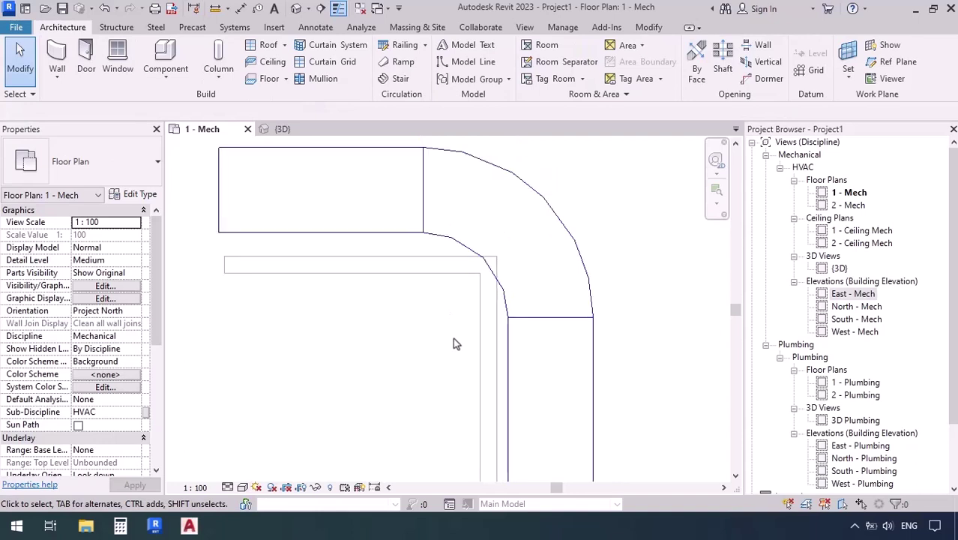
{"action": "scroll", "coordinate": [453, 344], "scroll_direction": "down", "scroll_amount": 1}
{"action": "scroll", "coordinate": [565, 214], "scroll_direction": "down", "scroll_amount": 1}
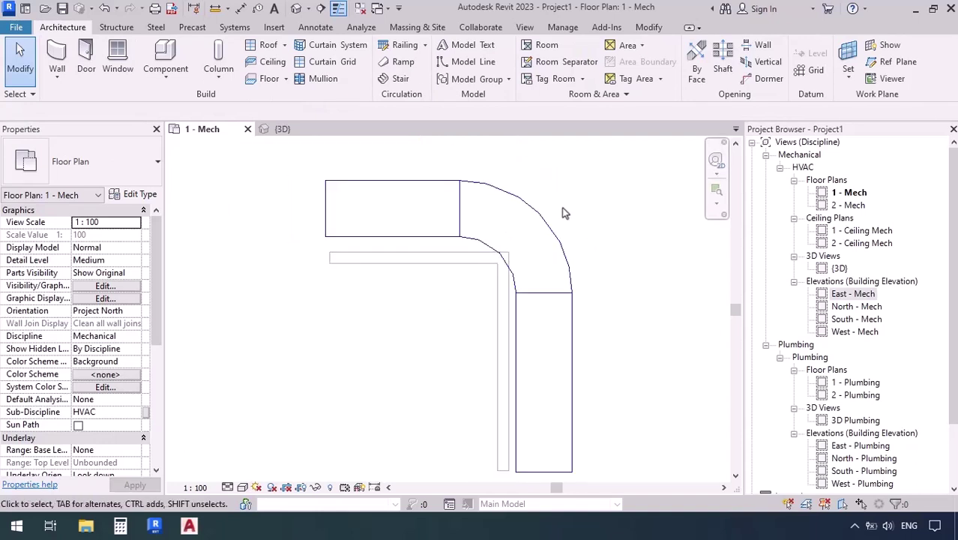
{"action": "middle_click_drag", "start_coordinate": [596, 326], "coordinate": [590, 330]}
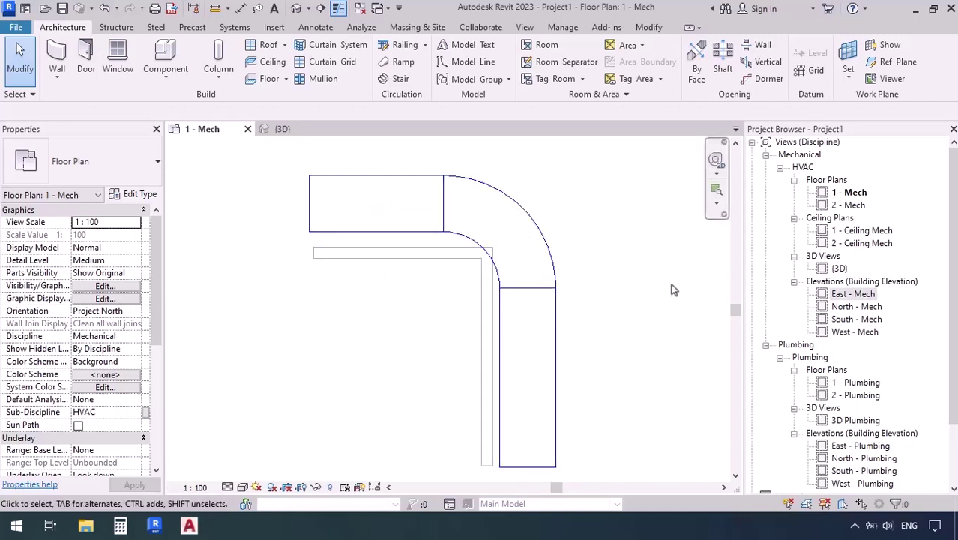
{"action": "left_click", "coordinate": [541, 233]}
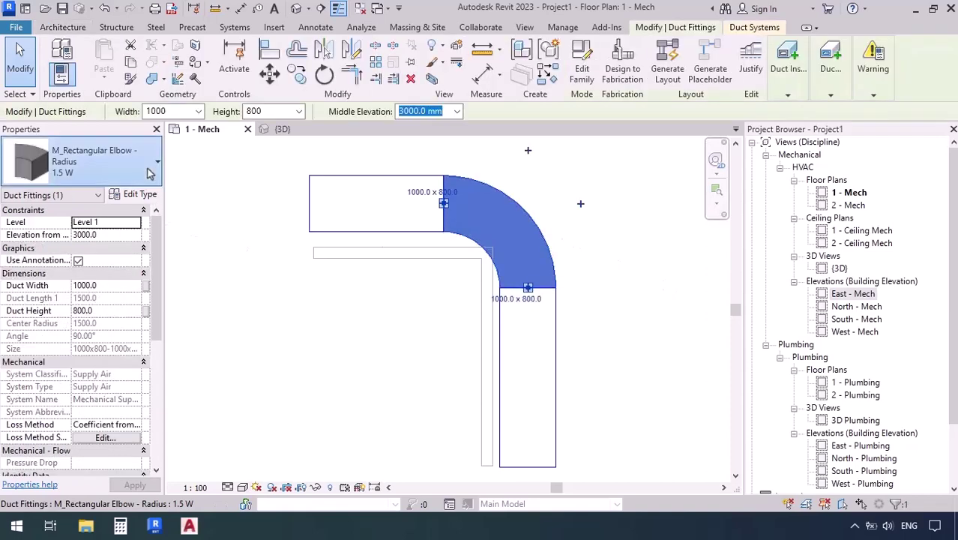
{"action": "left_click", "coordinate": [149, 174]}
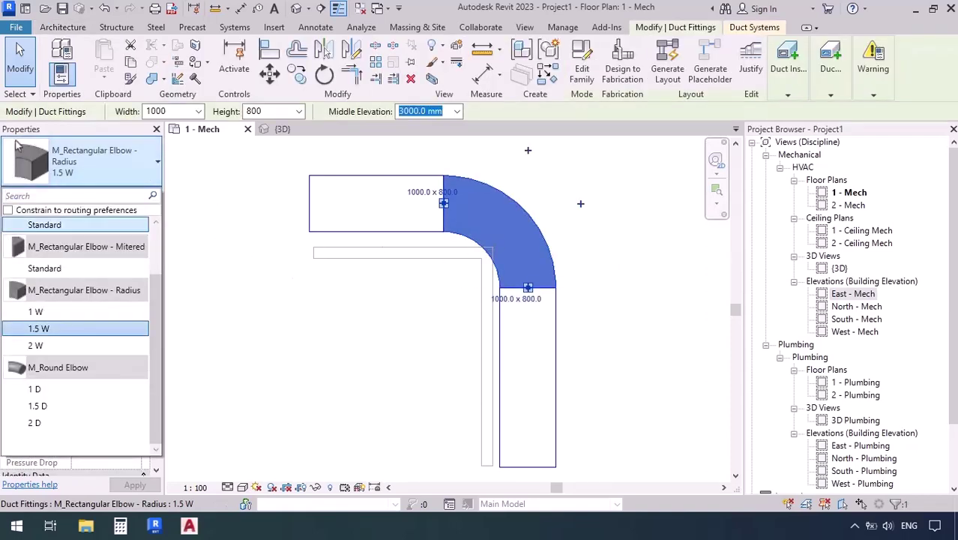
{"action": "left_click", "coordinate": [98, 270]}
{"action": "left_click", "coordinate": [424, 346]}
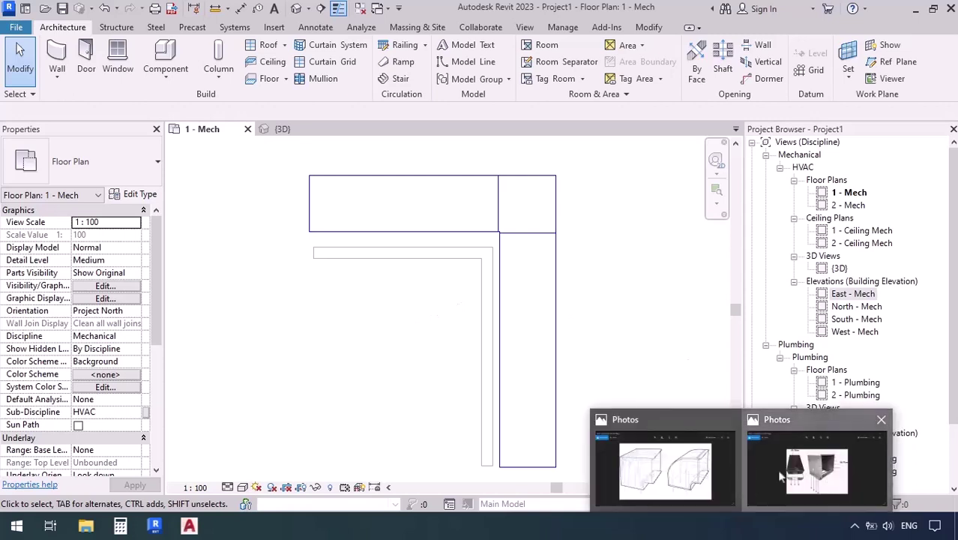
Switch to Photos and view the second reference picture of the duct elbow.
{"action": "left_click", "coordinate": [780, 477]}
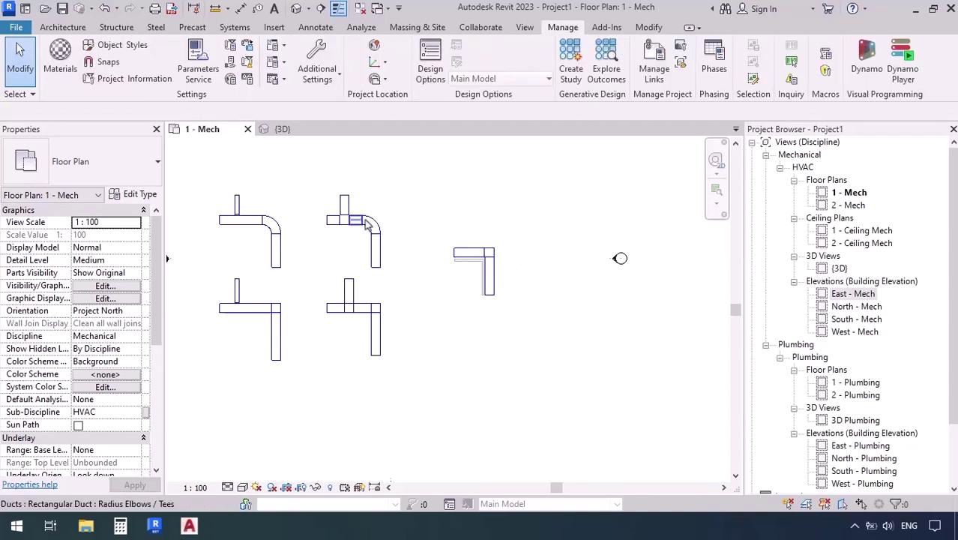
Open the project units and review the format options for Length under the Common discipline, leaving them as they are.
{"action": "left_click", "coordinate": [244, 85]}
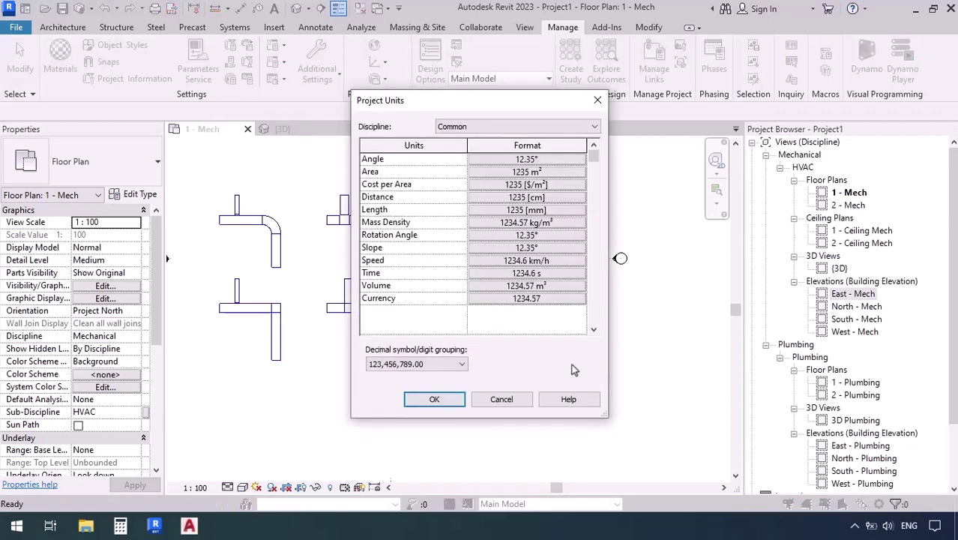
{"action": "left_click", "coordinate": [493, 128]}
{"action": "left_click", "coordinate": [493, 128]}
{"action": "left_click", "coordinate": [527, 209]}
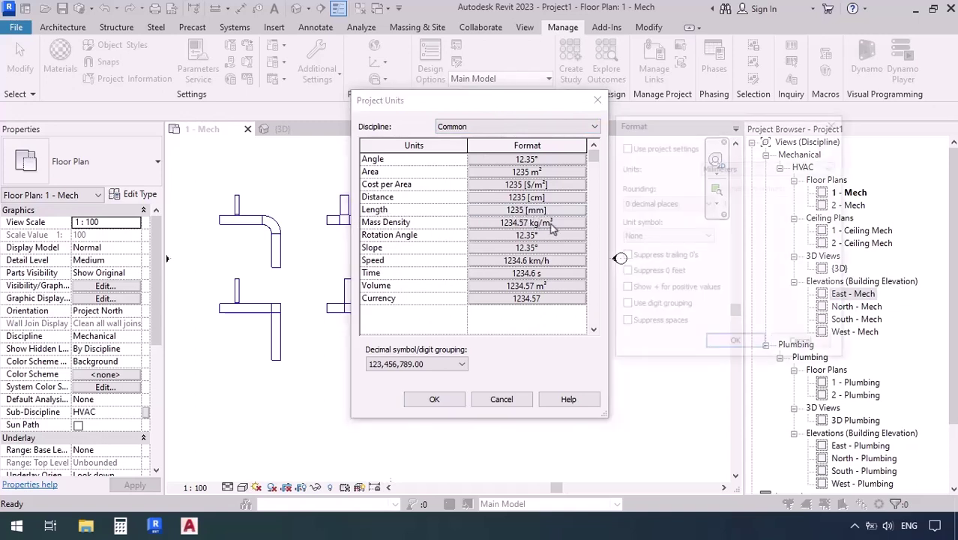
{"action": "left_click_drag", "start_coordinate": [720, 121], "coordinate": [726, 139]}
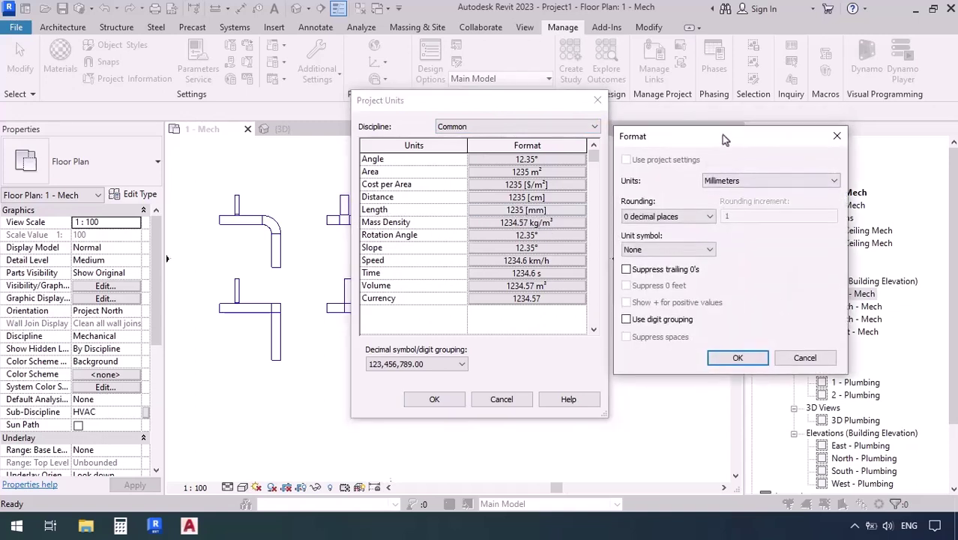
{"action": "left_click", "coordinate": [741, 183]}
{"action": "left_click", "coordinate": [730, 239]}
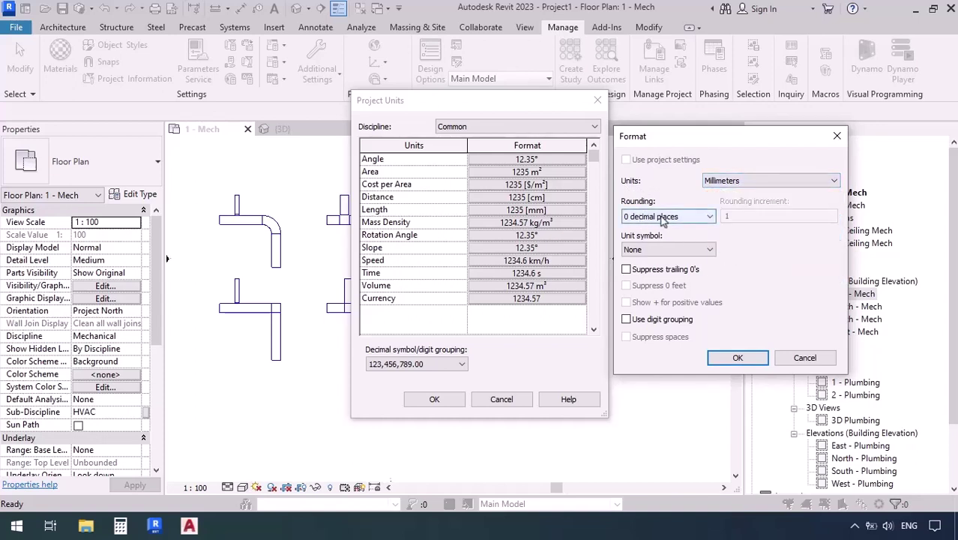
{"action": "left_click", "coordinate": [654, 251]}
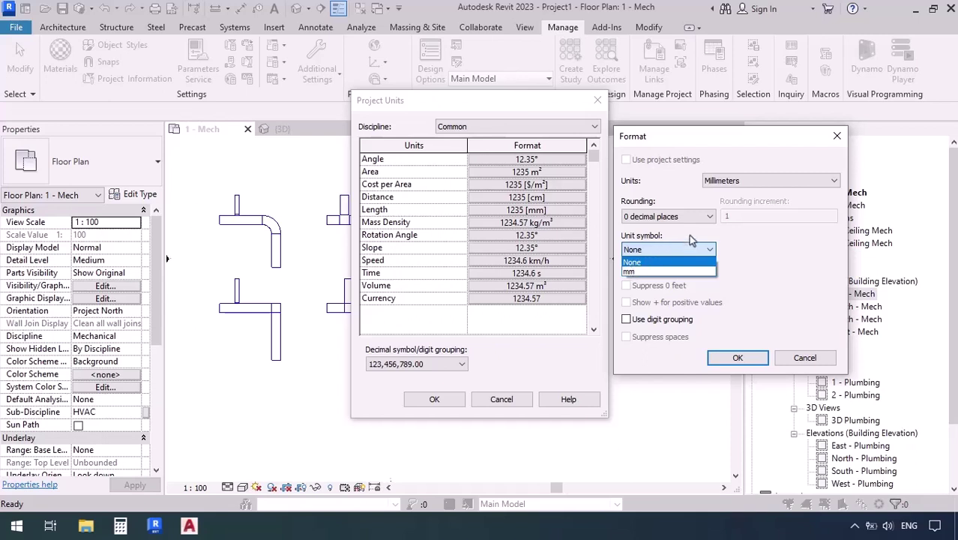
{"action": "left_click", "coordinate": [690, 238]}
{"action": "left_click", "coordinate": [804, 358]}
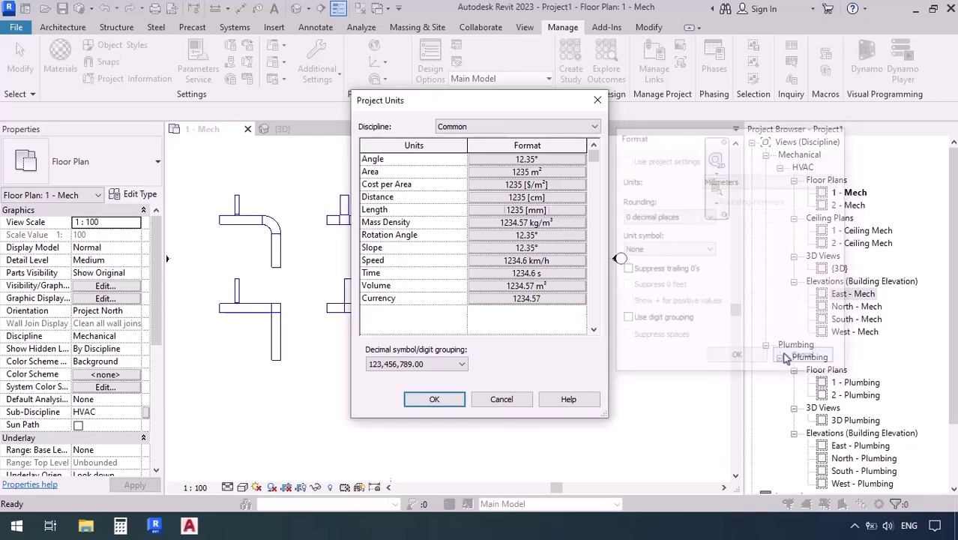
Set the HVAC Duct Size format in the project units to Inches with 2 decimal places and the unit symbol in.
{"action": "left_click", "coordinate": [477, 127]}
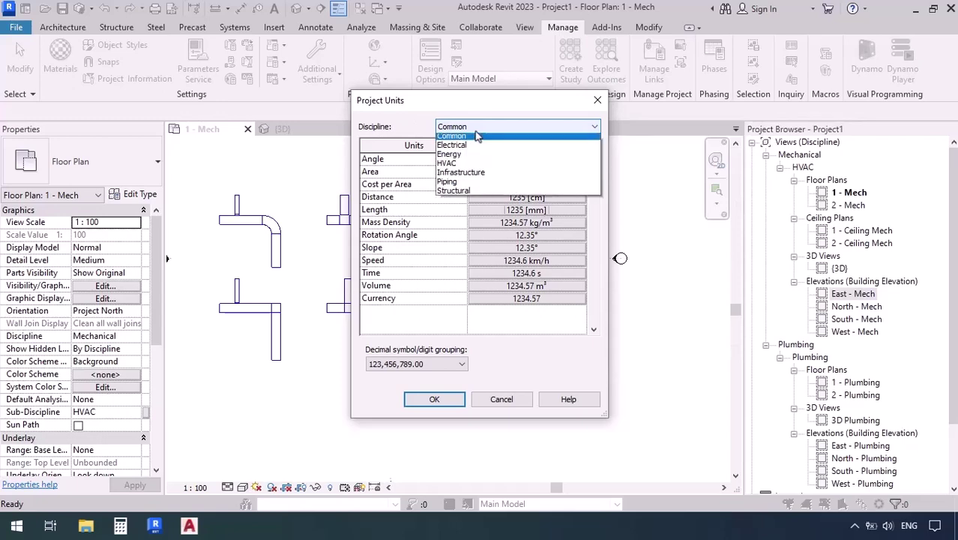
{"action": "left_click", "coordinate": [461, 159]}
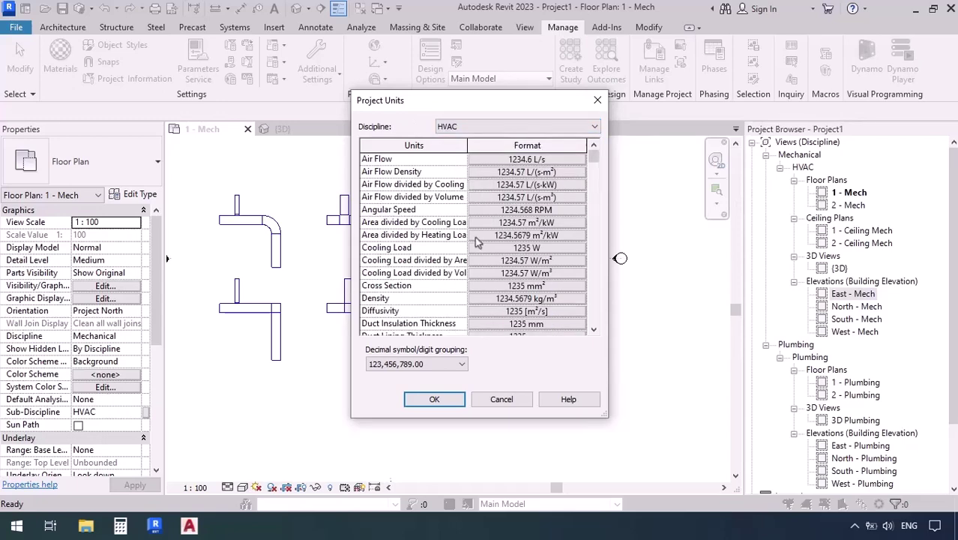
{"action": "scroll", "coordinate": [433, 279], "scroll_direction": "down", "scroll_amount": 2}
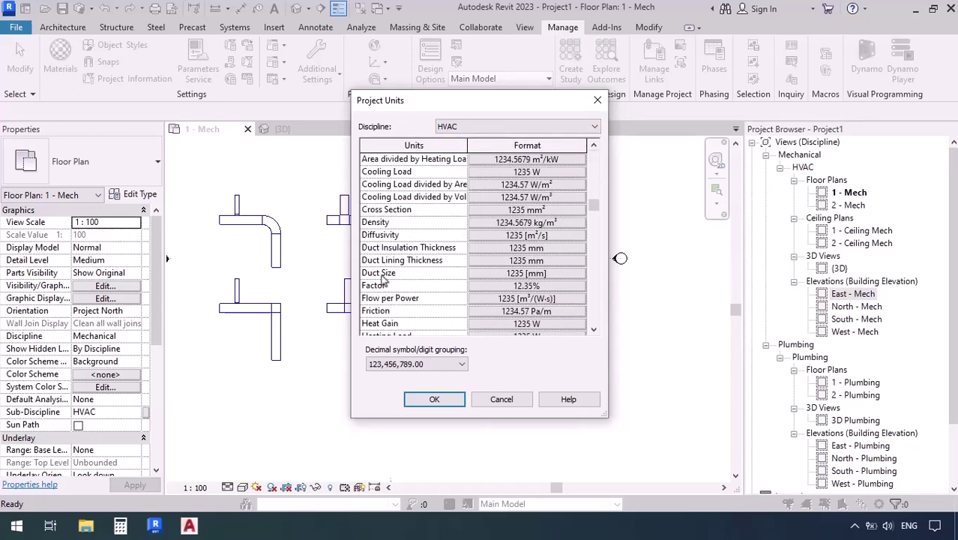
{"action": "left_click", "coordinate": [527, 274]}
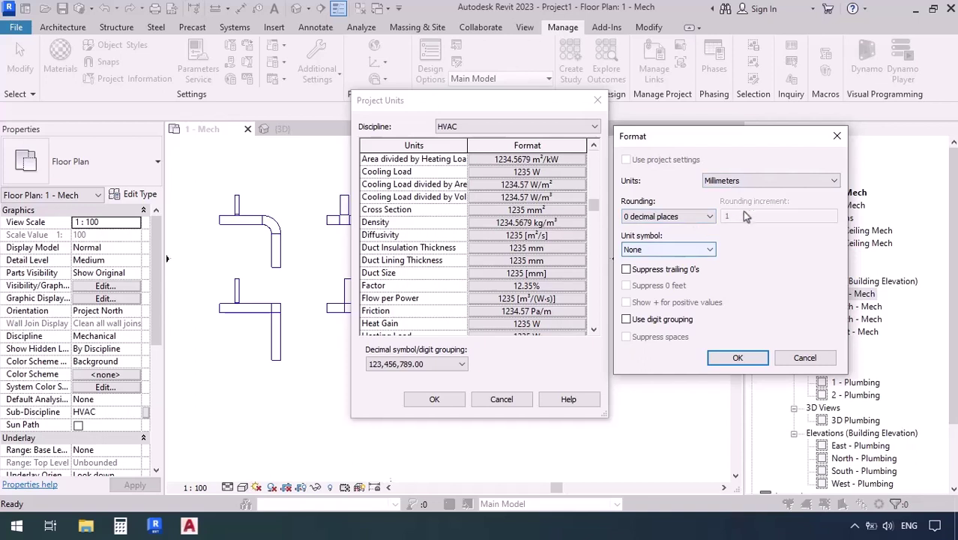
{"action": "left_click", "coordinate": [743, 180]}
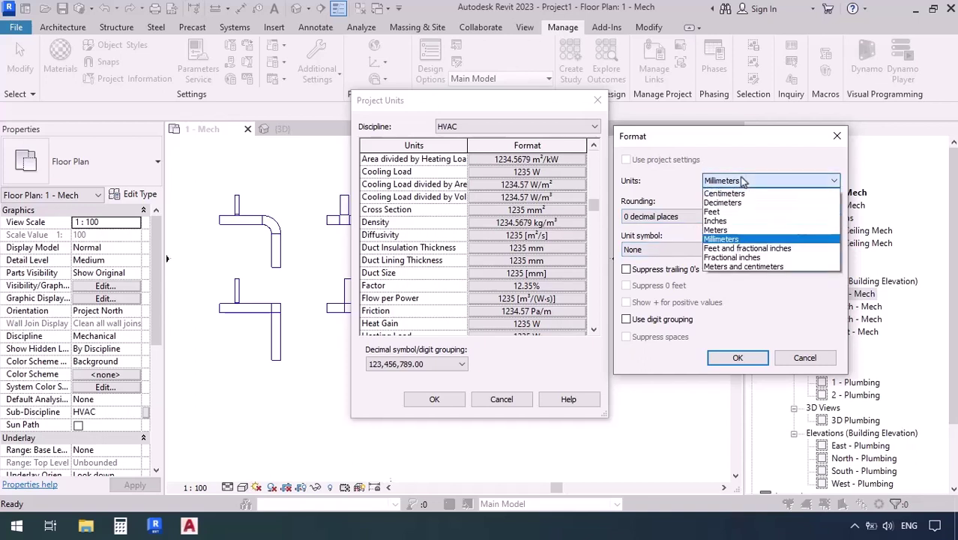
{"action": "left_click", "coordinate": [721, 220]}
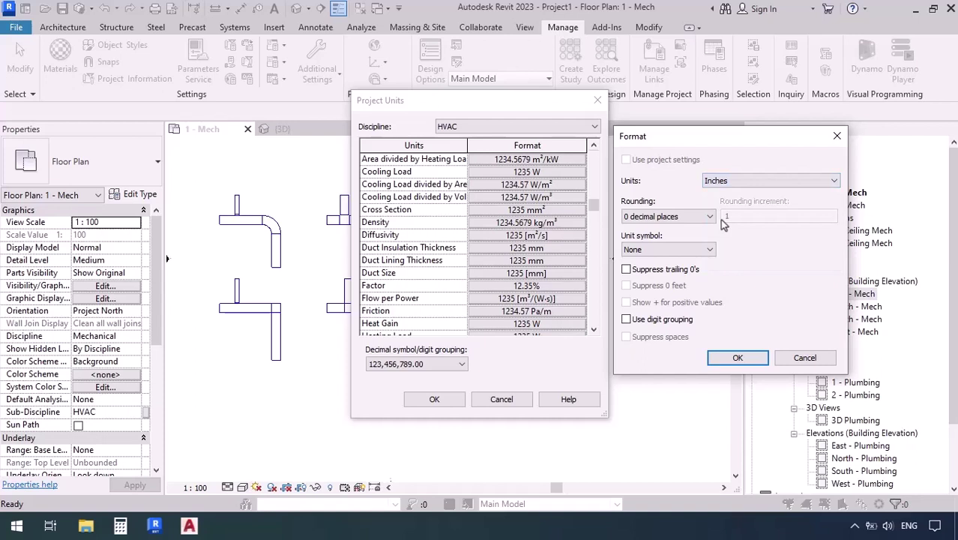
{"action": "left_click", "coordinate": [696, 216]}
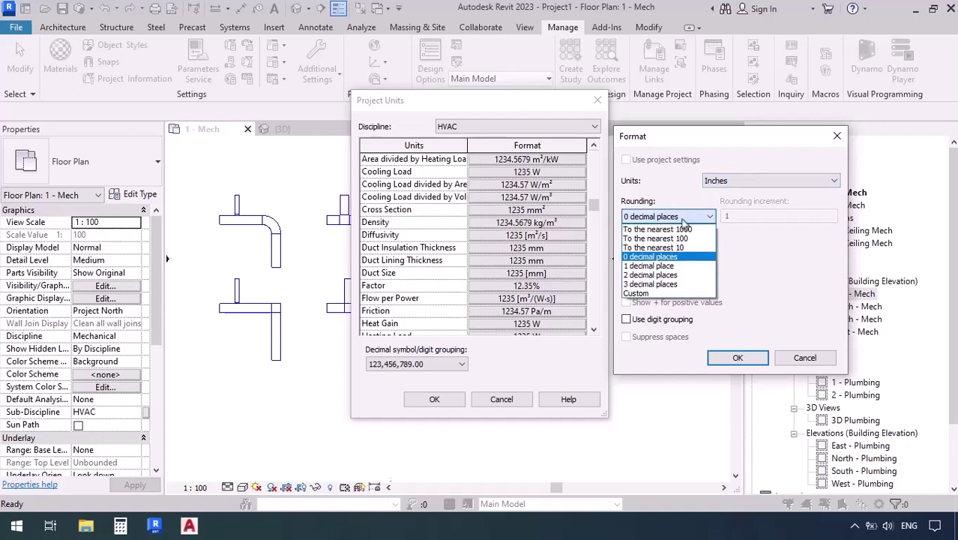
{"action": "left_click", "coordinate": [651, 275]}
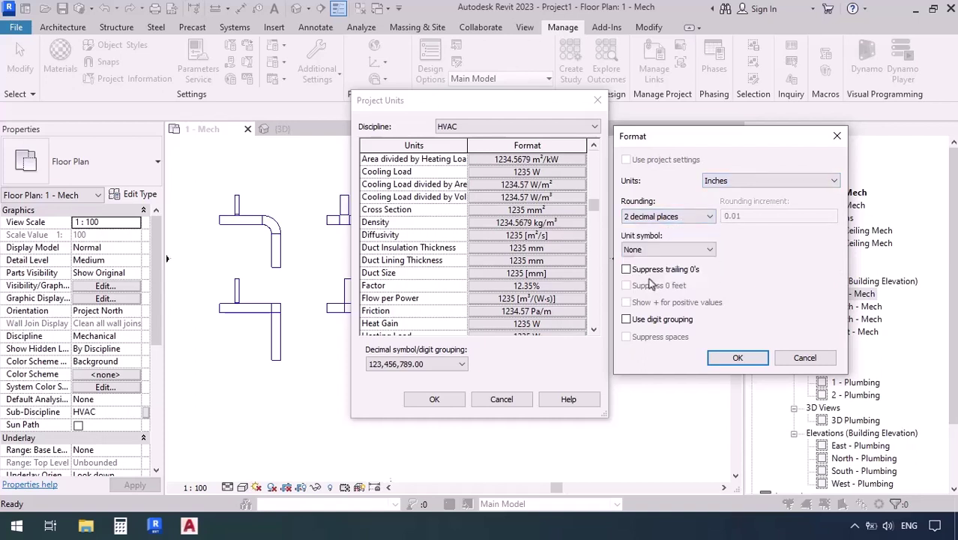
{"action": "left_click", "coordinate": [646, 251]}
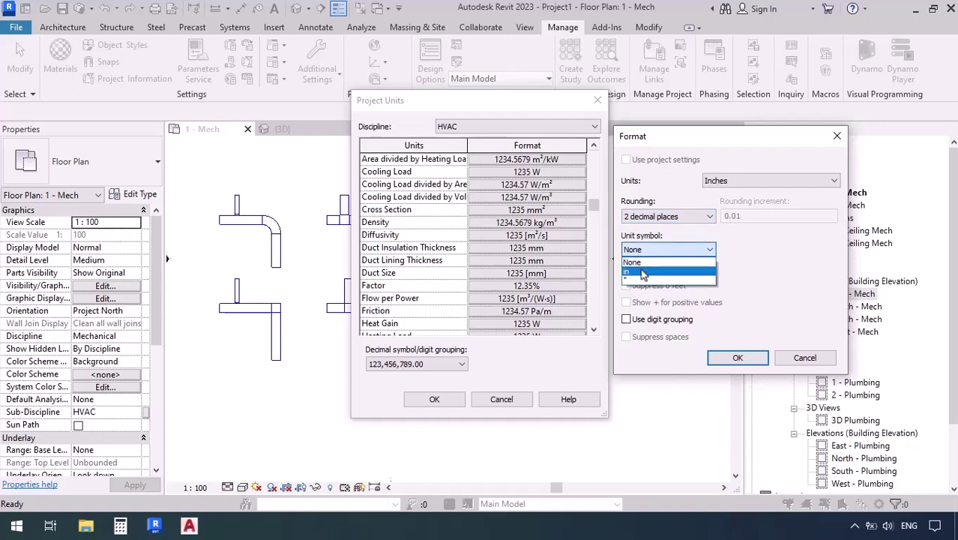
{"action": "left_click", "coordinate": [642, 272]}
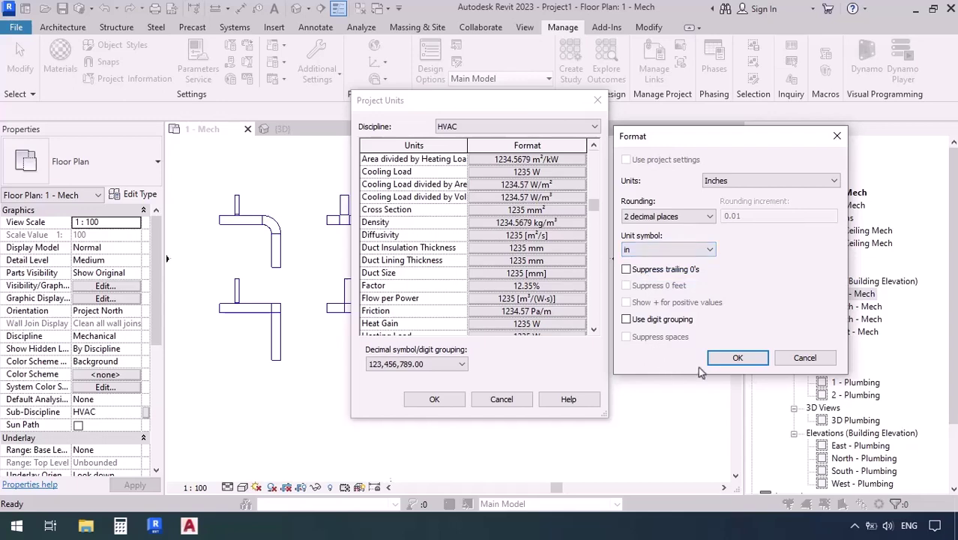
{"action": "left_click", "coordinate": [736, 357]}
{"action": "left_click", "coordinate": [447, 405]}
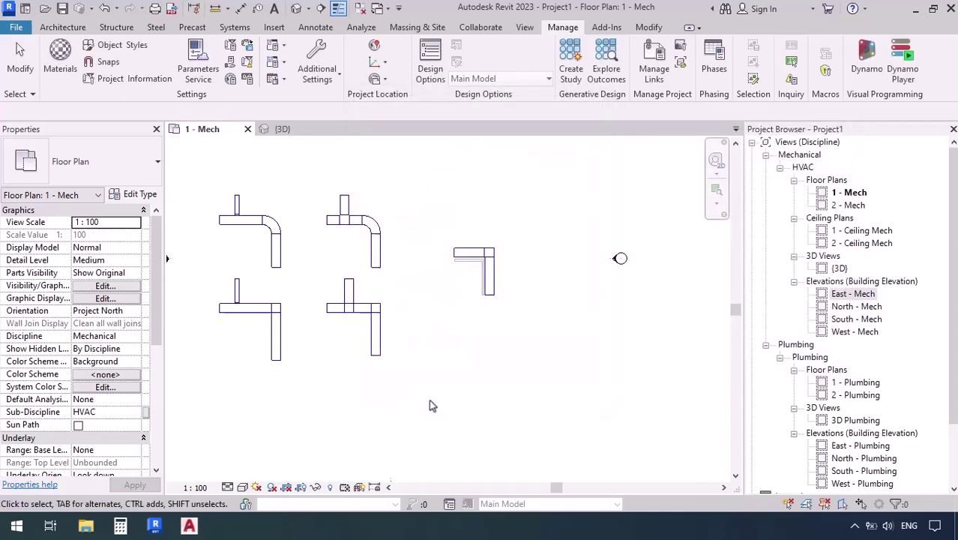
Start the Duct tool to check the units of its width and height values, and leave it without drawing.
{"action": "left_click", "coordinate": [246, 30]}
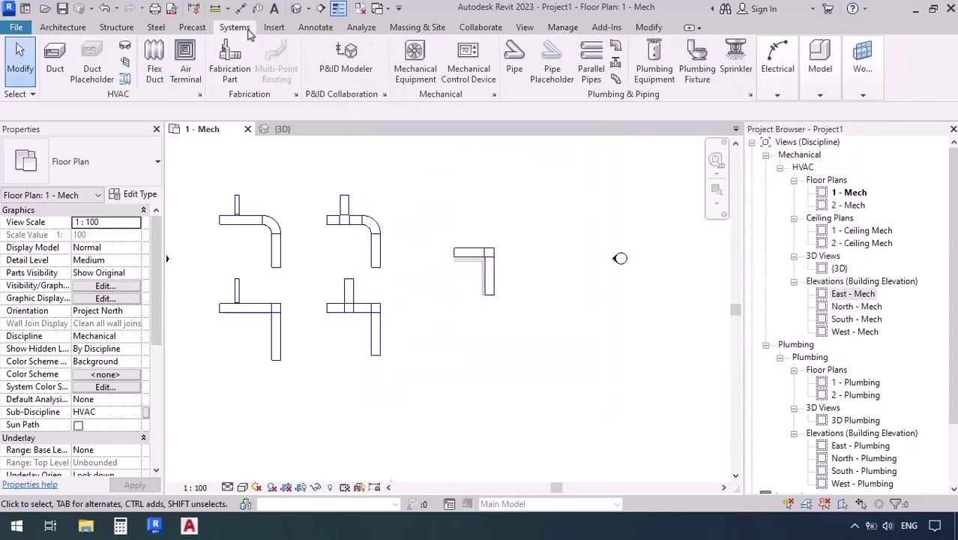
{"action": "left_click", "coordinate": [54, 60]}
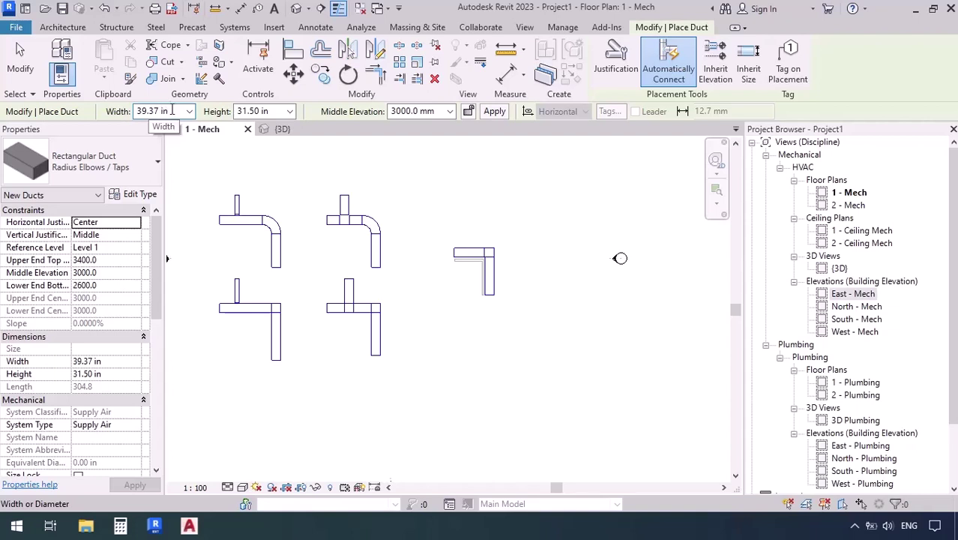
{"action": "key", "text": "Escape"}
{"action": "key", "text": "Escape"}
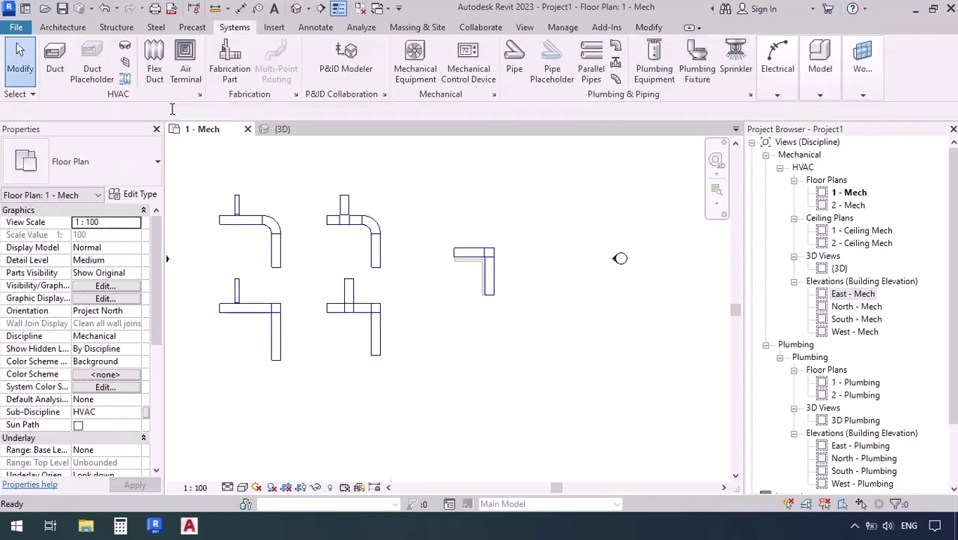
Select the vertical duct of the lower mitered tee run and check its width by calculating 1000 ÷ 25.4 in Calculator.
{"action": "left_click", "coordinate": [373, 359]}
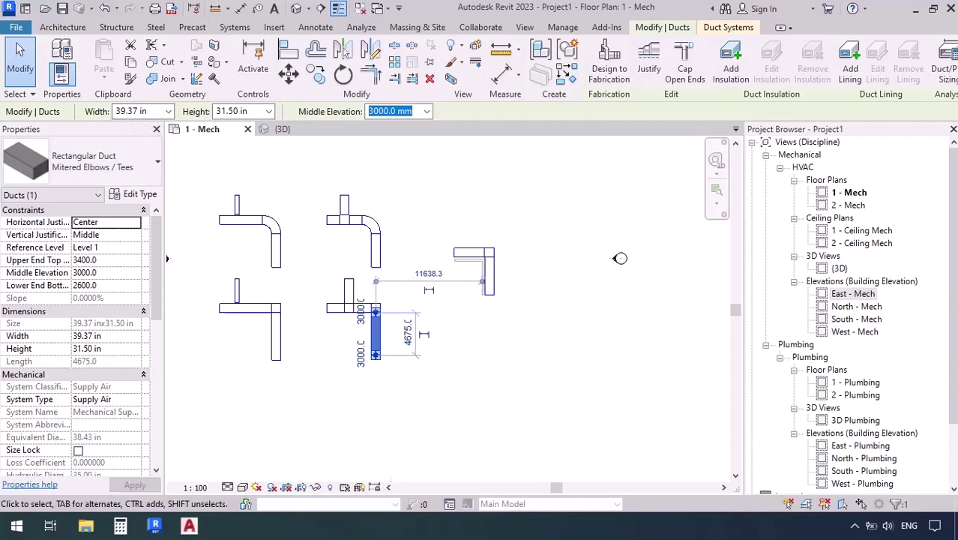
{"action": "left_click", "coordinate": [752, 395]}
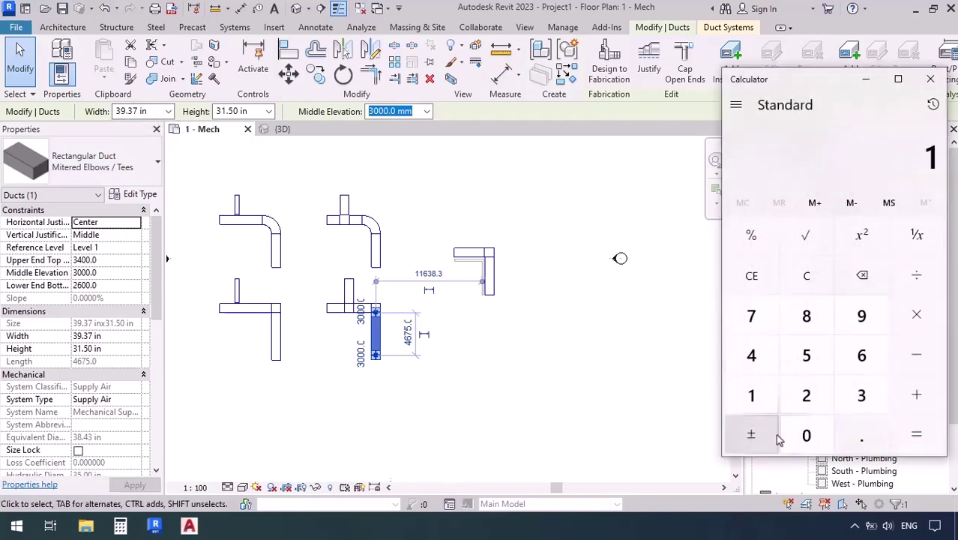
{"action": "left_click", "coordinate": [795, 443]}
{"action": "double_click", "coordinate": [796, 438]}
{"action": "left_click", "coordinate": [917, 275]}
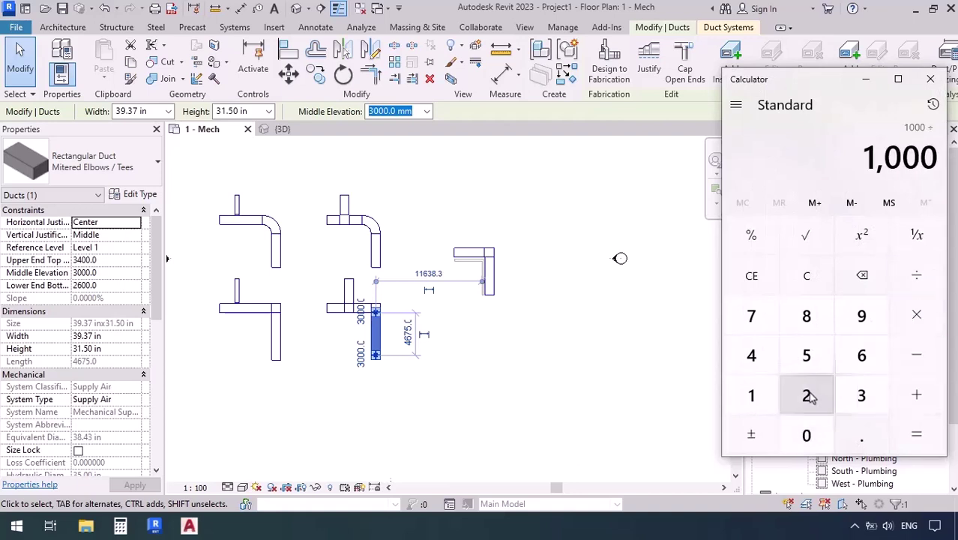
{"action": "left_click", "coordinate": [807, 395]}
{"action": "left_click", "coordinate": [807, 355]}
{"action": "left_click", "coordinate": [862, 435]}
{"action": "left_click", "coordinate": [751, 356]}
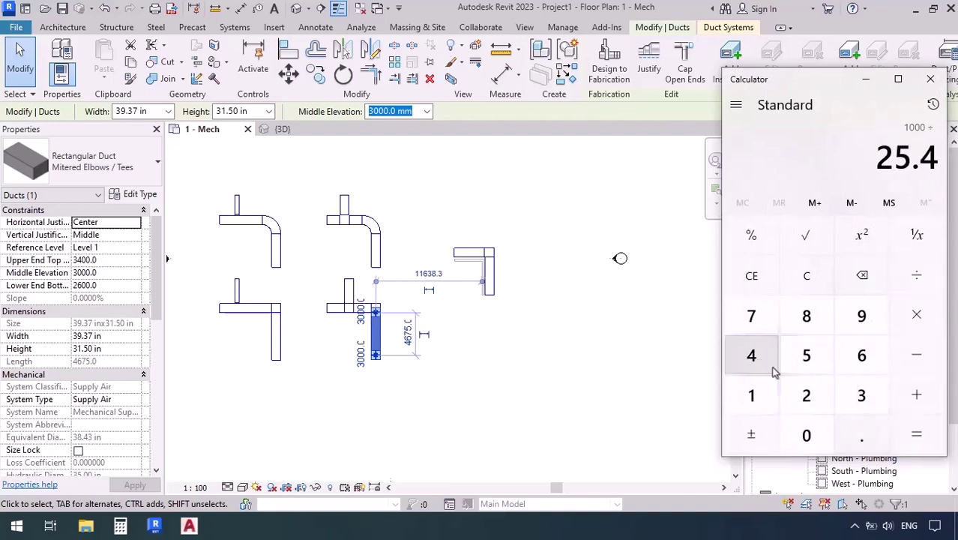
{"action": "left_click", "coordinate": [913, 434]}
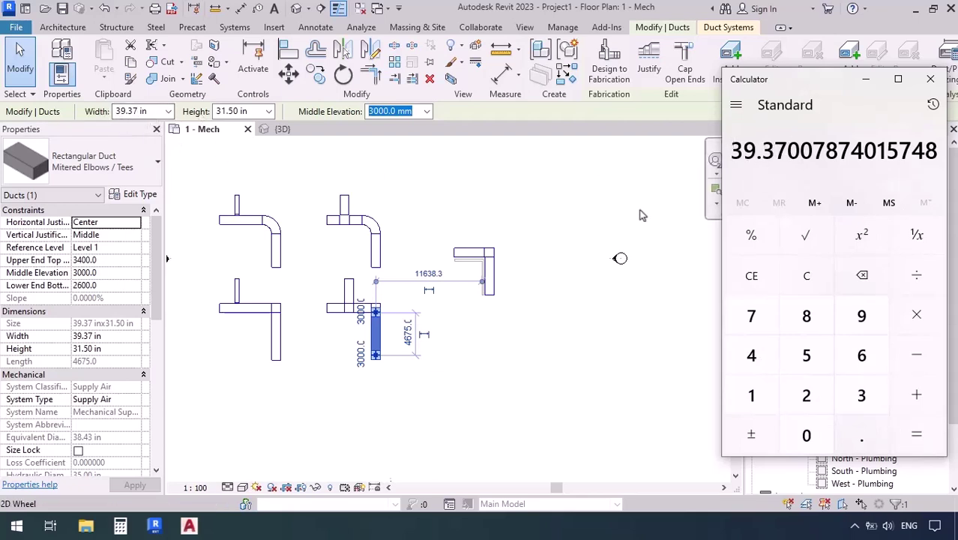
{"action": "left_click", "coordinate": [928, 82]}
{"action": "left_click", "coordinate": [400, 233]}
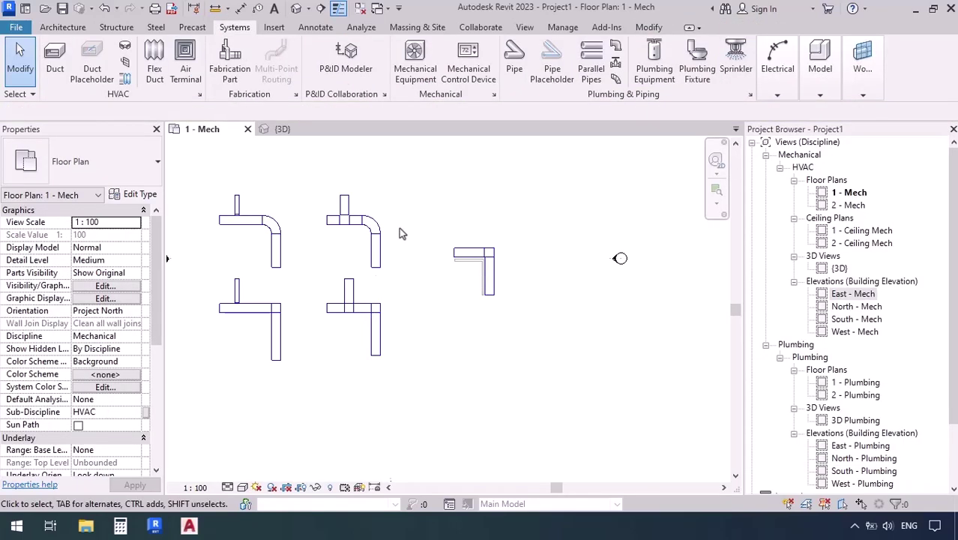
Set the HVAC Duct Size format in the project units to Millimeters with 0 decimal places and the mm symbol.
{"action": "key", "text": "u"}
{"action": "key", "text": "n"}
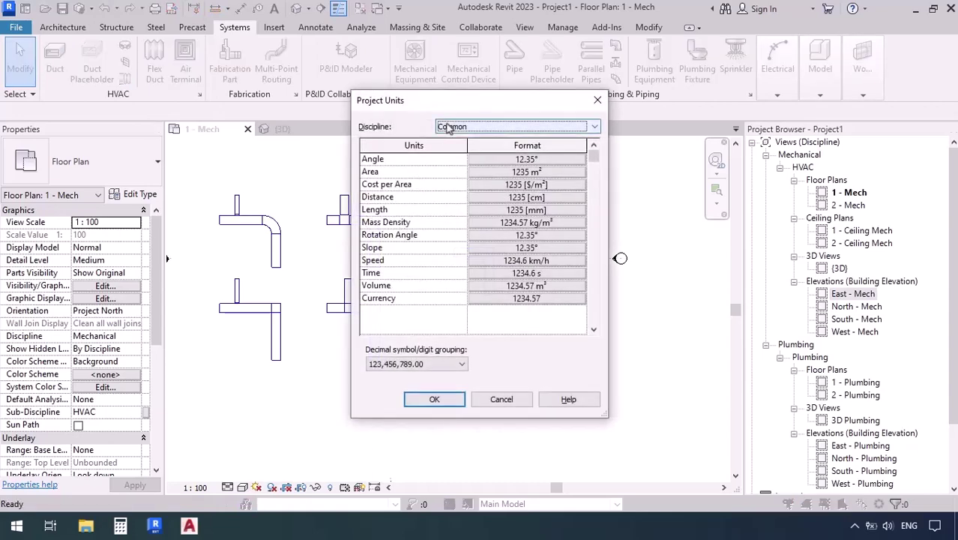
{"action": "left_click", "coordinate": [447, 127]}
{"action": "left_click", "coordinate": [454, 162]}
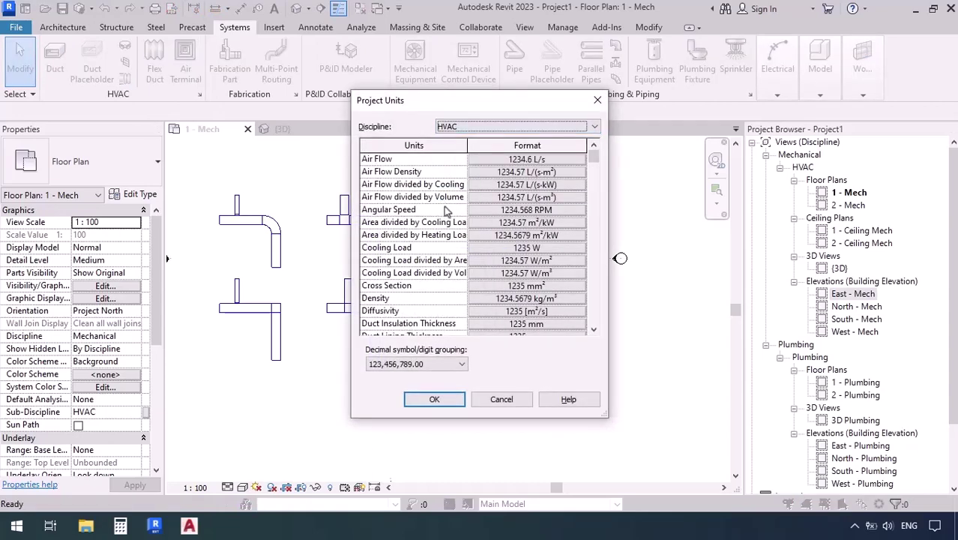
{"action": "scroll", "coordinate": [453, 269], "scroll_direction": "down", "scroll_amount": 2}
{"action": "left_click", "coordinate": [501, 278]}
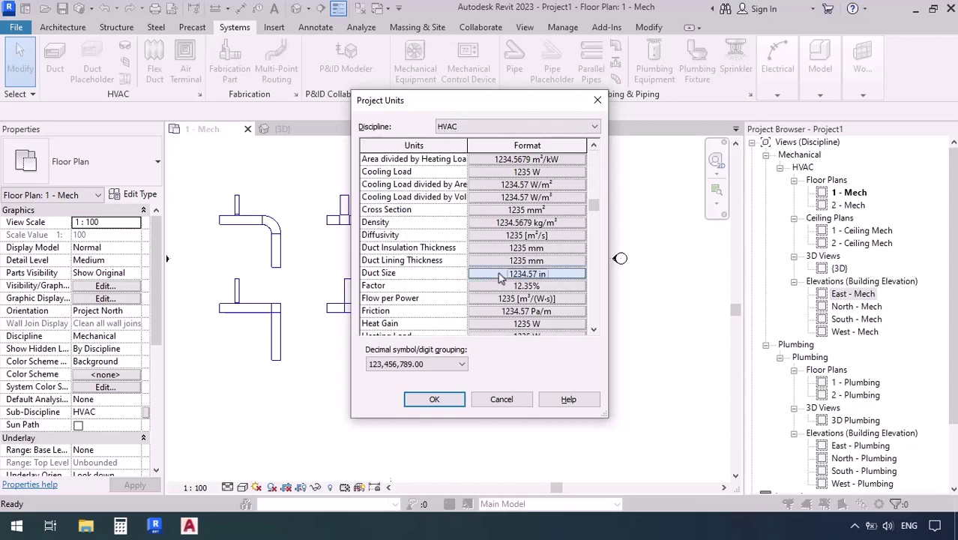
{"action": "left_click", "coordinate": [725, 181]}
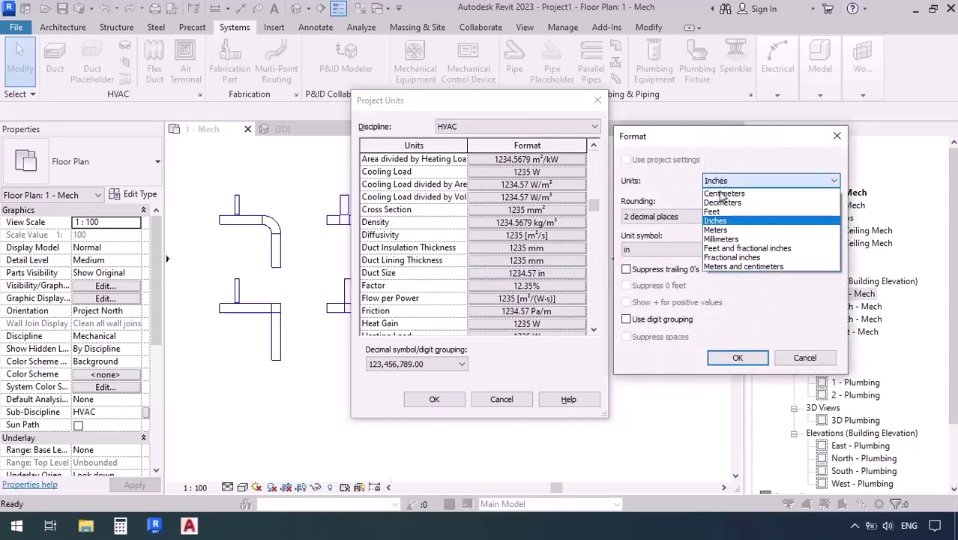
{"action": "left_click", "coordinate": [720, 239]}
{"action": "left_click", "coordinate": [670, 216]}
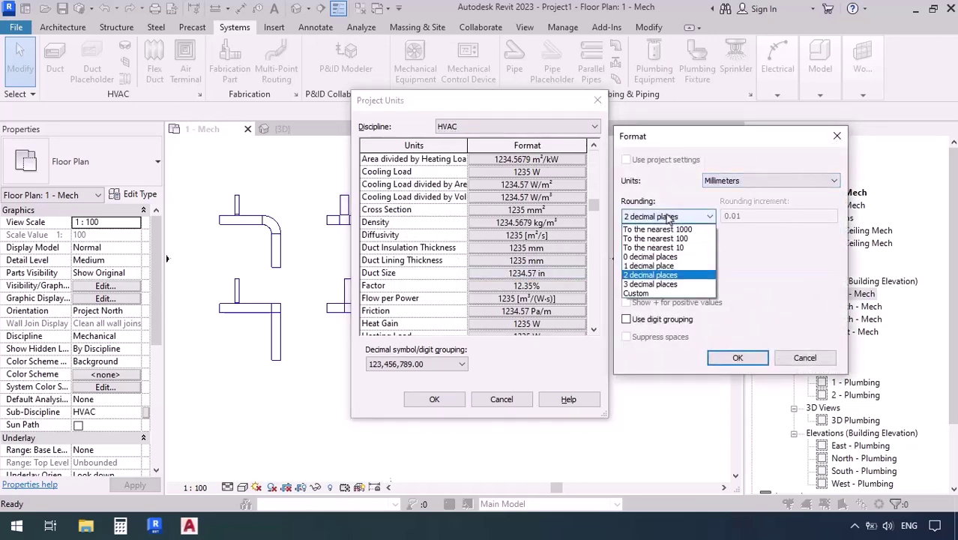
{"action": "left_click", "coordinate": [649, 257]}
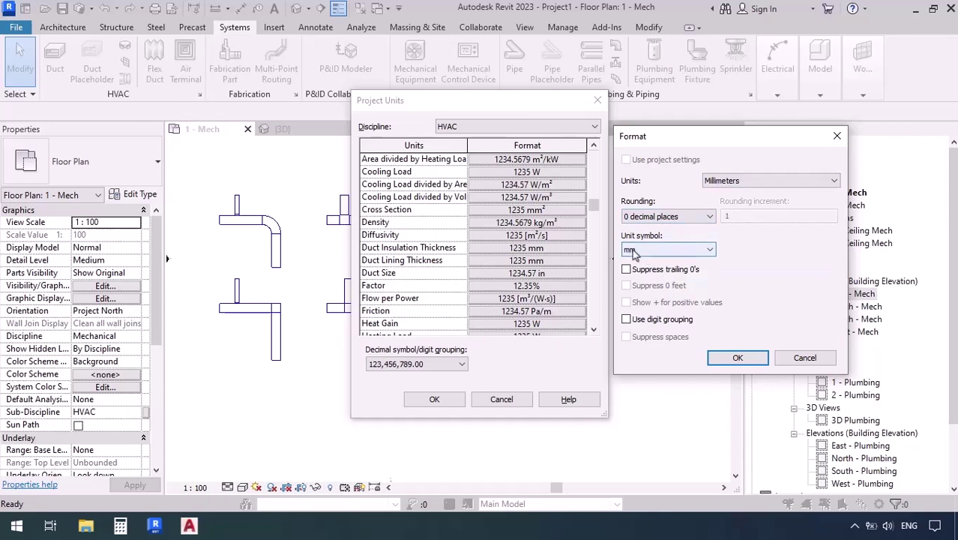
{"action": "left_click", "coordinate": [738, 358]}
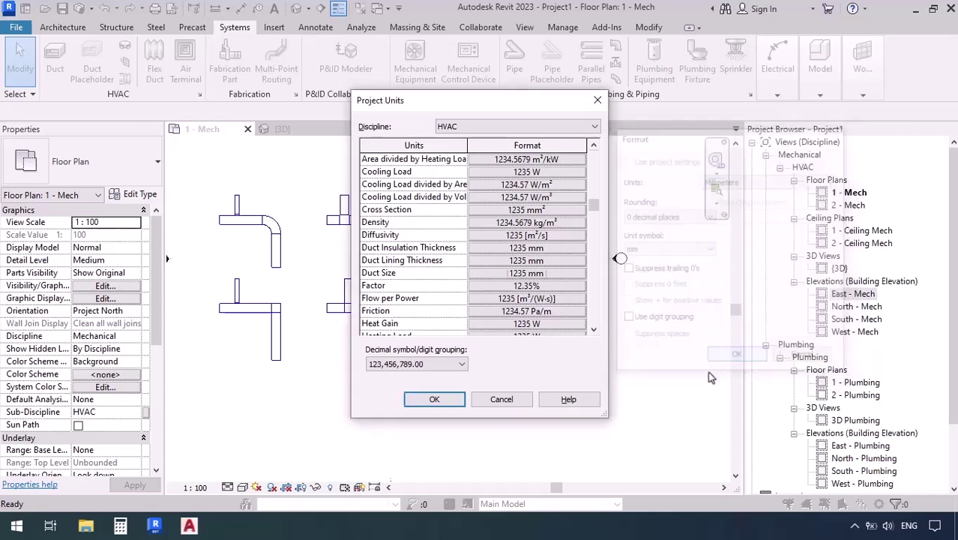
{"action": "left_click", "coordinate": [437, 401]}
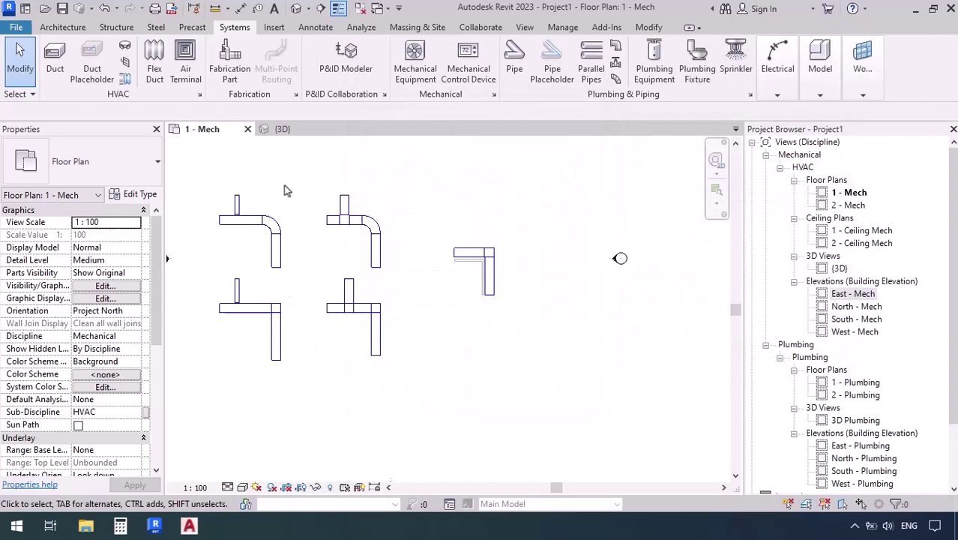
Start the Duct tool and check the units of the duct width and height.
{"action": "left_click", "coordinate": [55, 60]}
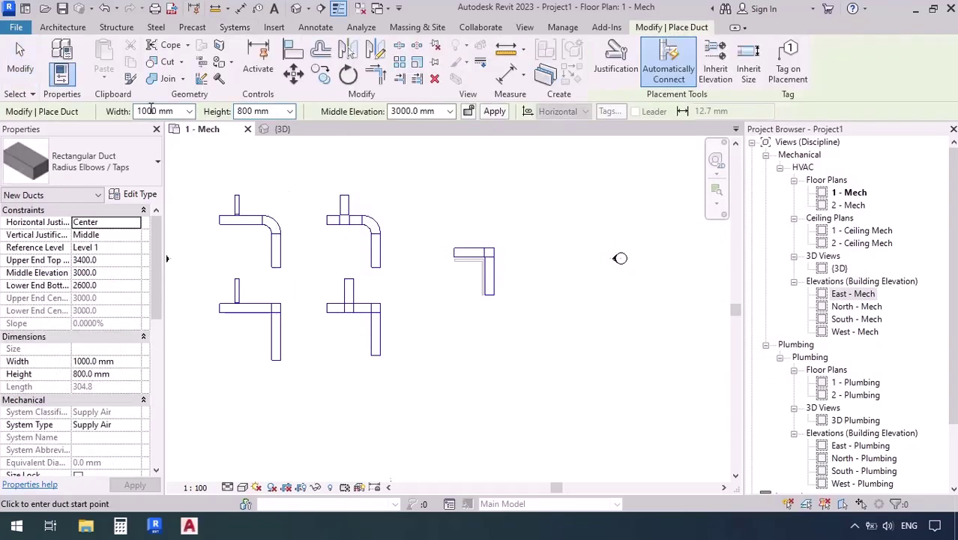